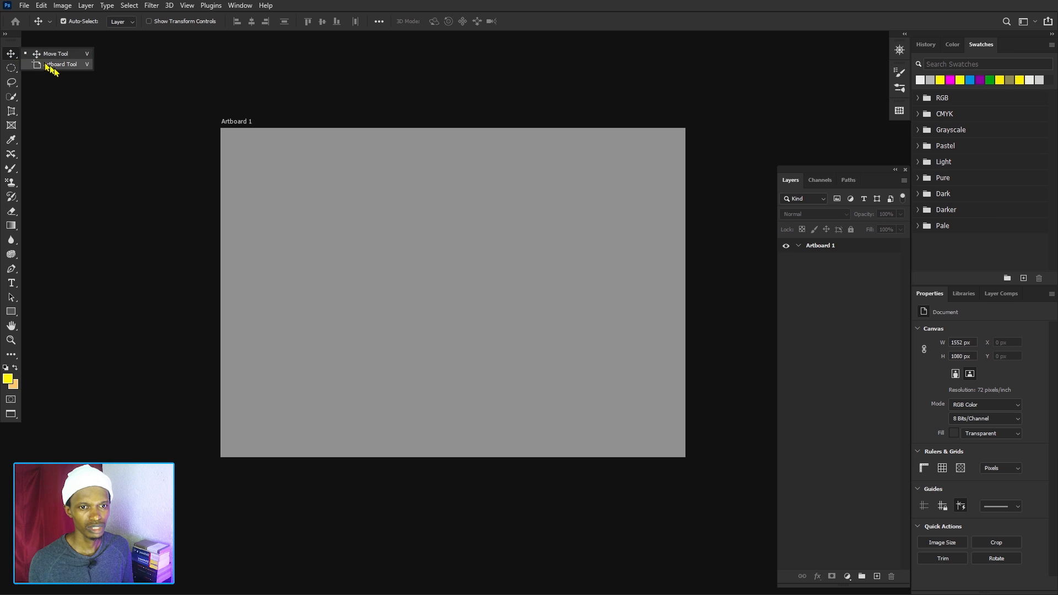
Try to set the artboard background colour to light grey f0f0f0 with the Artboard tool.
left_click(55, 65)
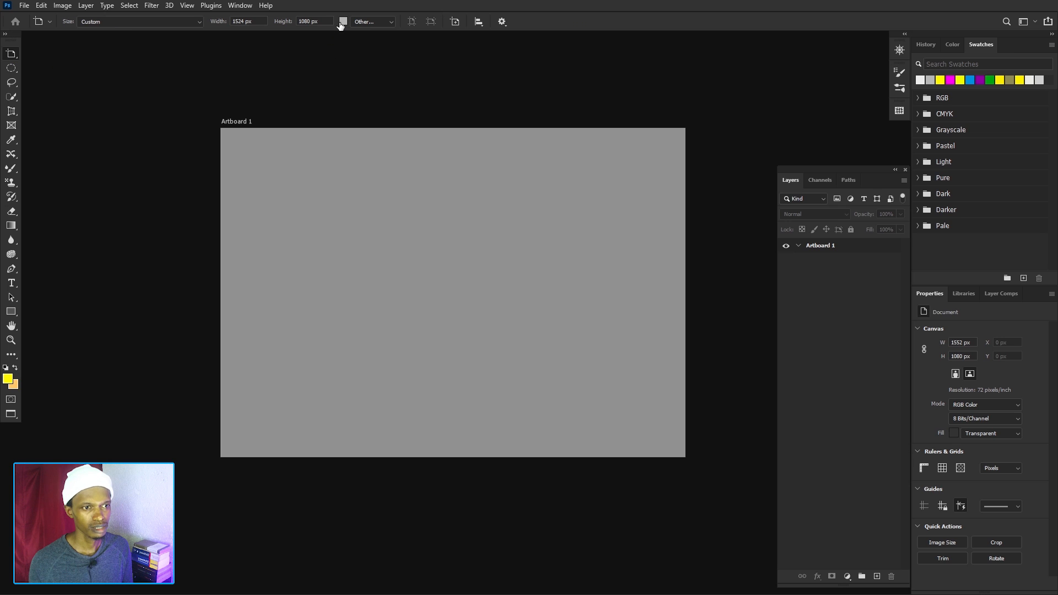
left_click(343, 22)
left_click(767, 397)
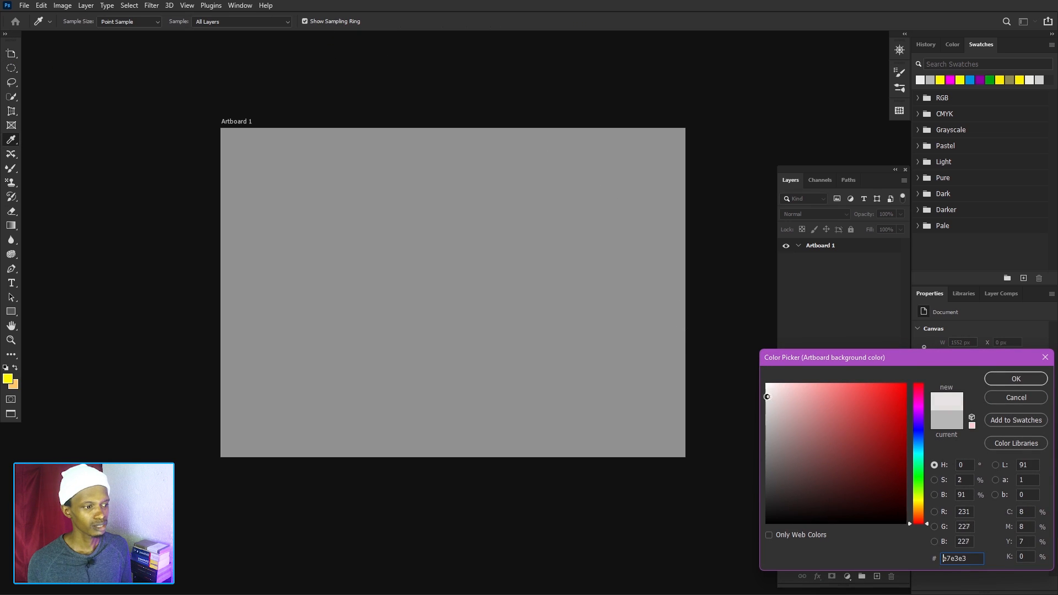
left_click_drag(761, 397, 758, 390)
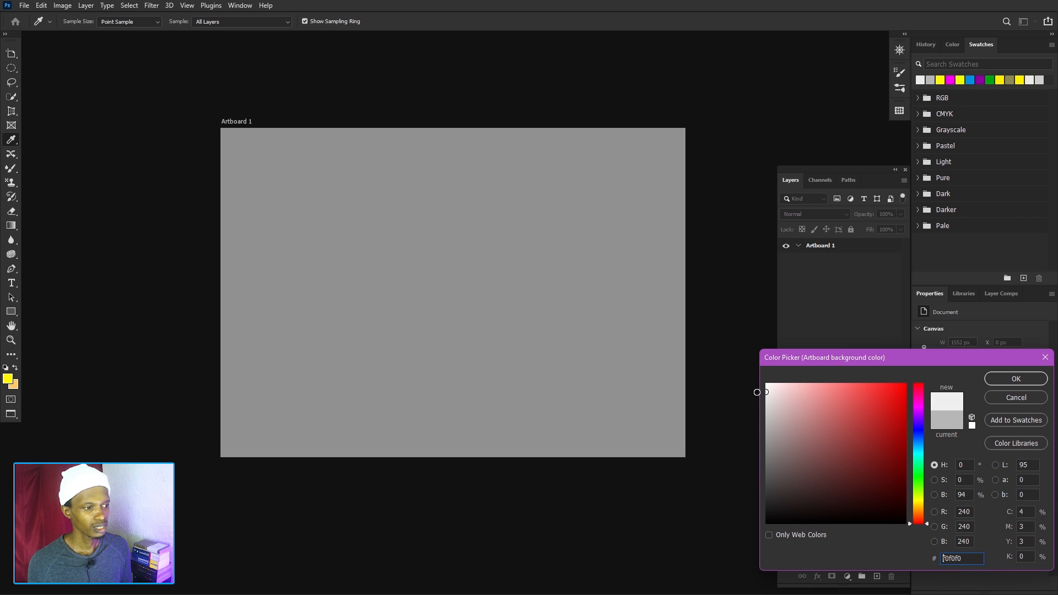
left_click(1015, 379)
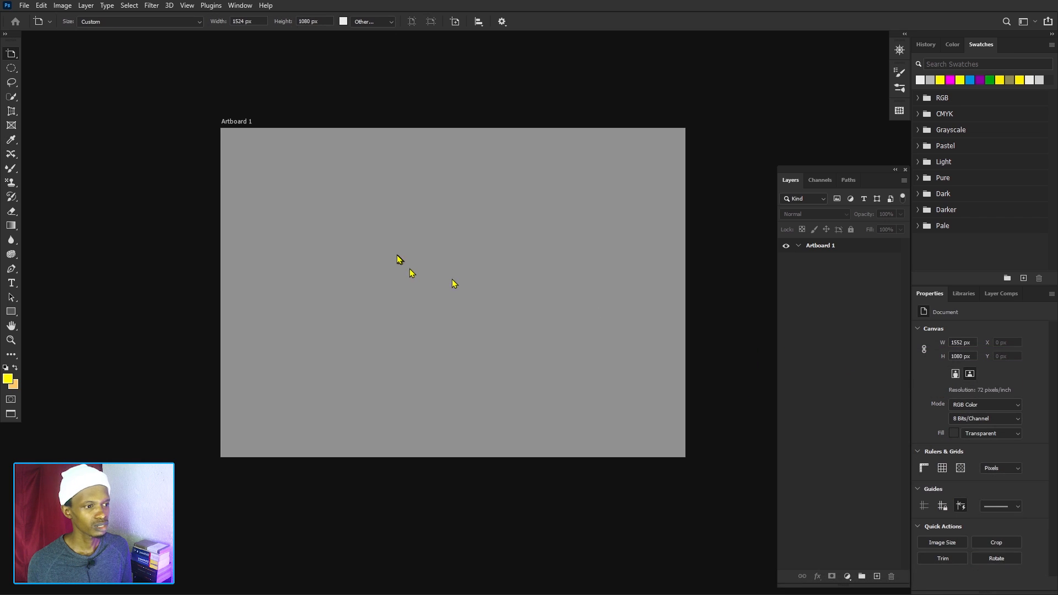
Select Artboard 1 and set its background colour to light grey ececec.
left_click(819, 248)
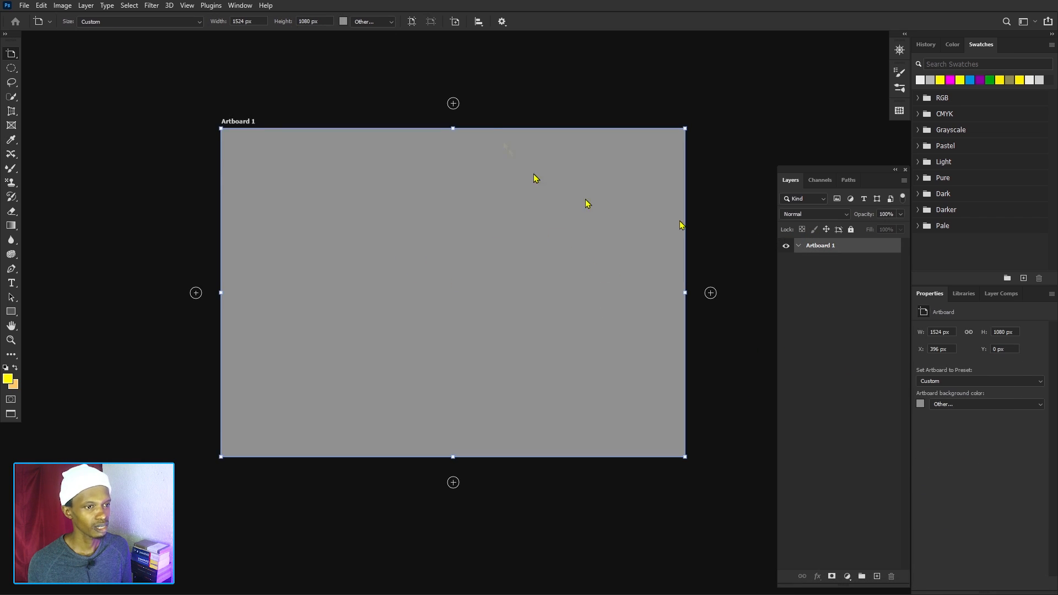
left_click(343, 21)
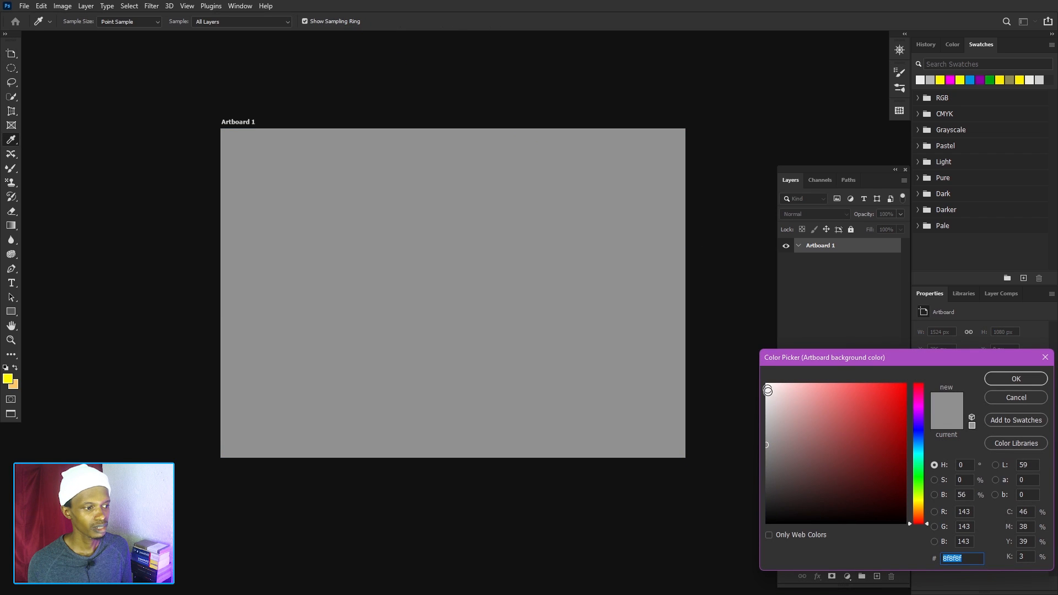
left_click(766, 392)
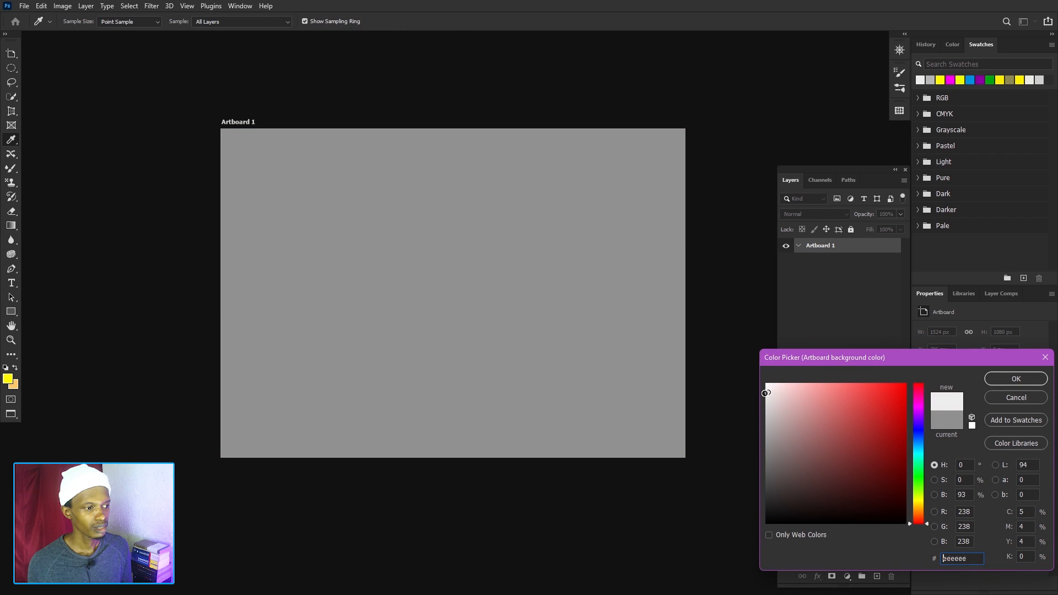
left_click(1014, 377)
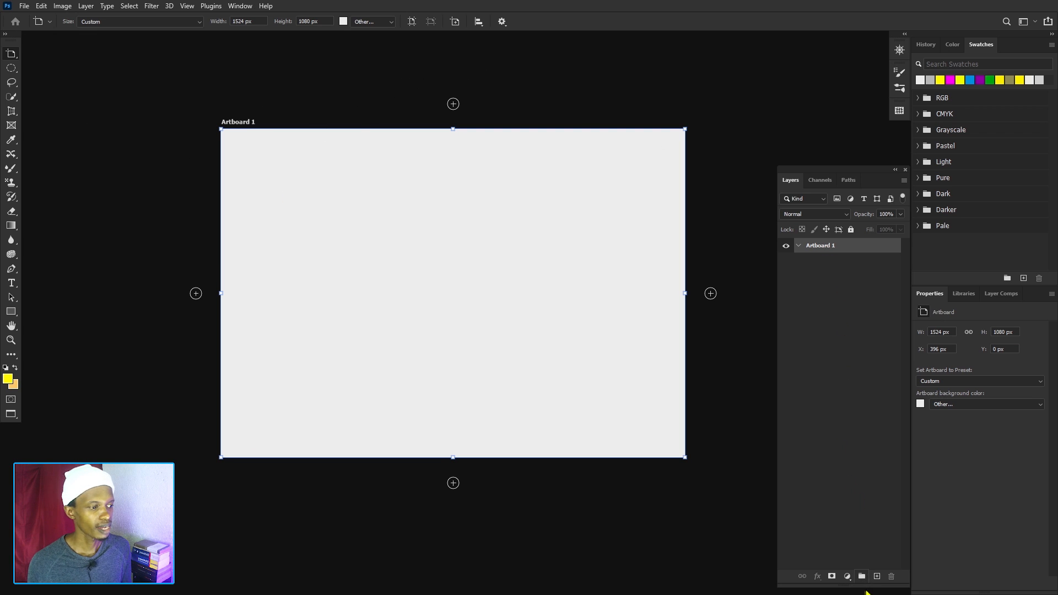
Add eight empty layers to Artboard 1.
left_click(876, 576)
left_click(876, 576)
left_click(876, 577)
left_click(876, 576)
left_click(876, 576)
left_click(876, 576)
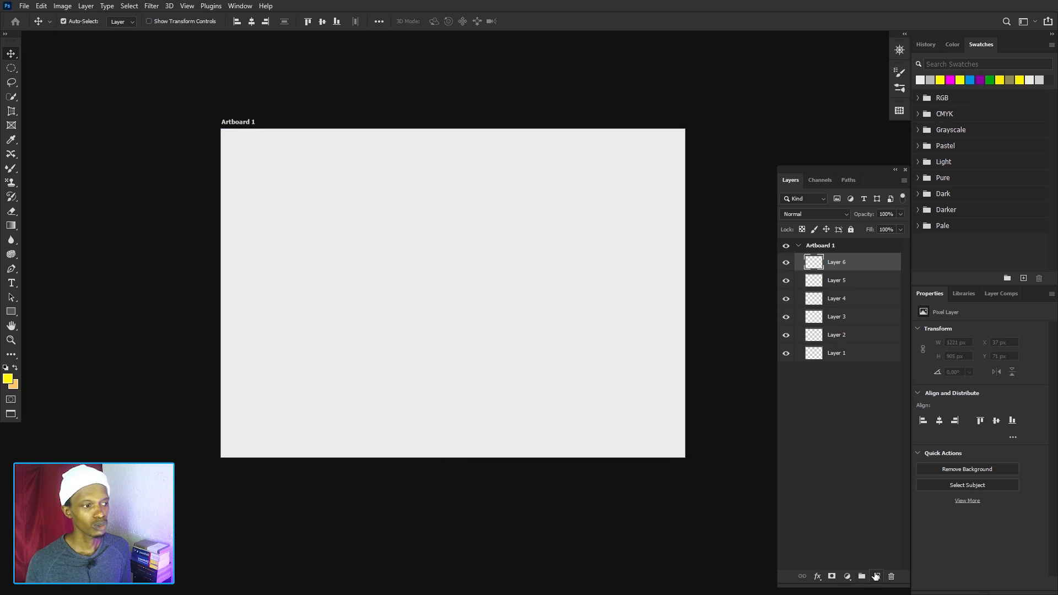
left_click(876, 576)
left_click(876, 577)
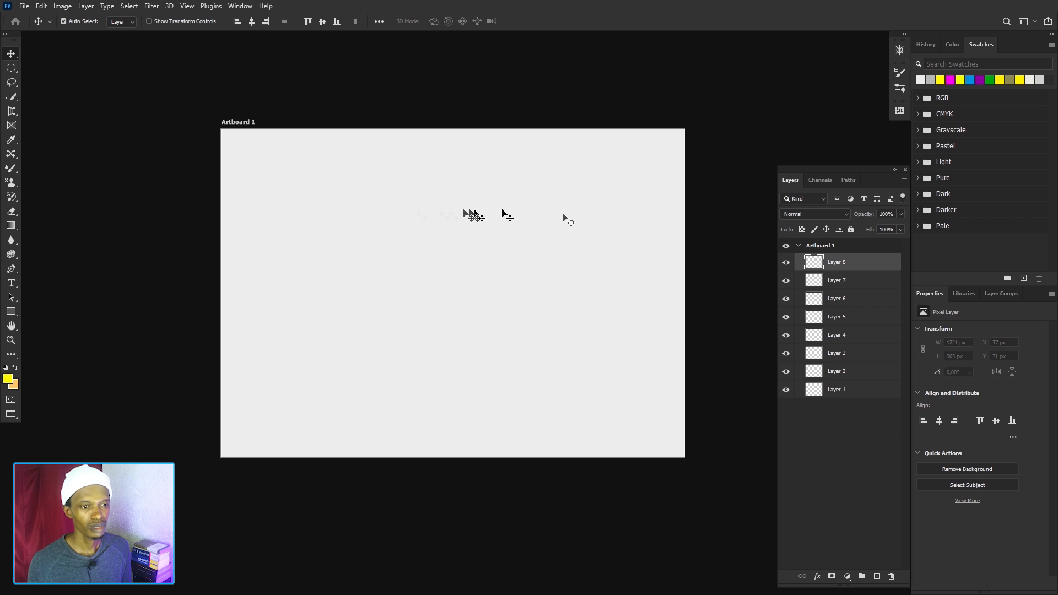
Activate the Mixer Brush and clean its loaded colour.
left_click(16, 171)
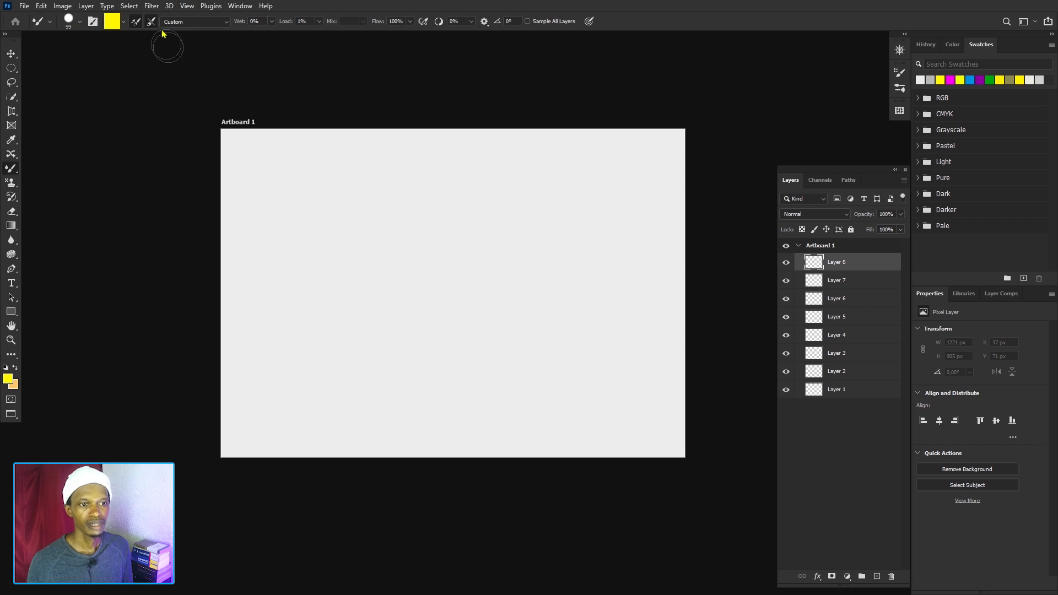
left_click(123, 21)
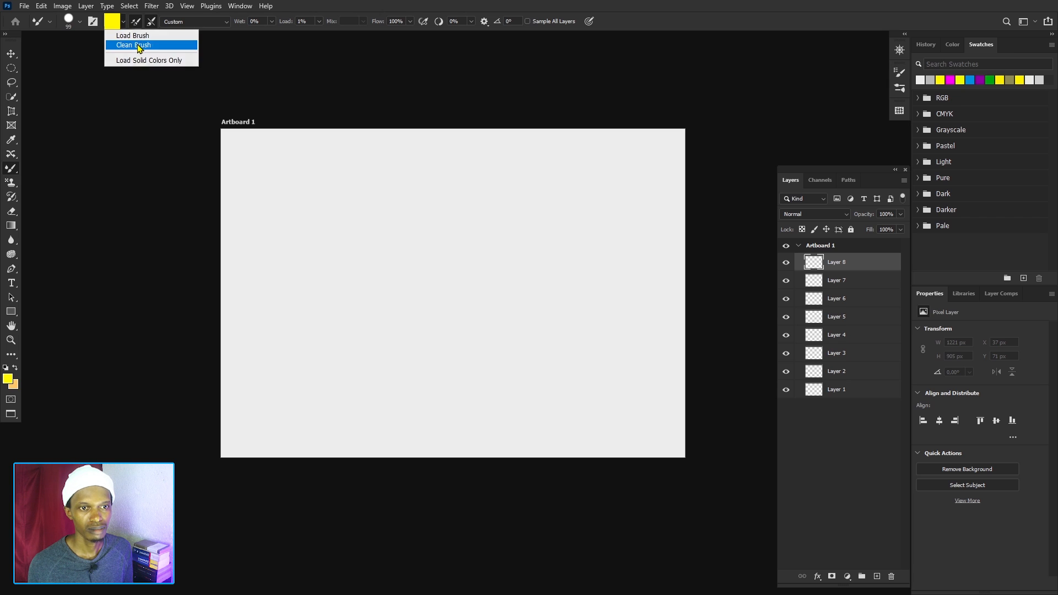
left_click(133, 45)
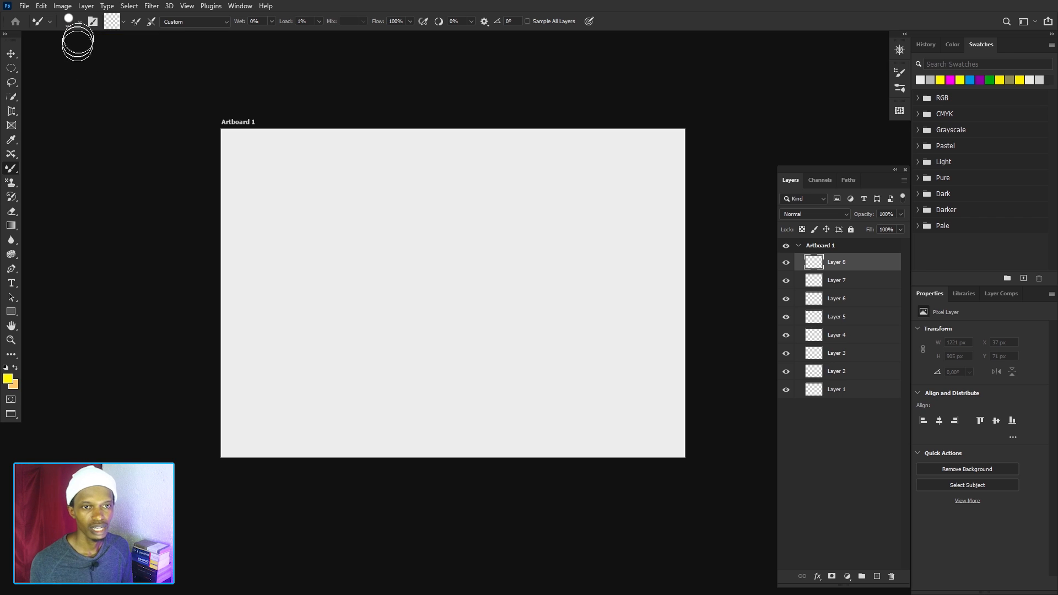
Set the Mixer Brush size to 73 px with 100% hardness.
left_click(80, 22)
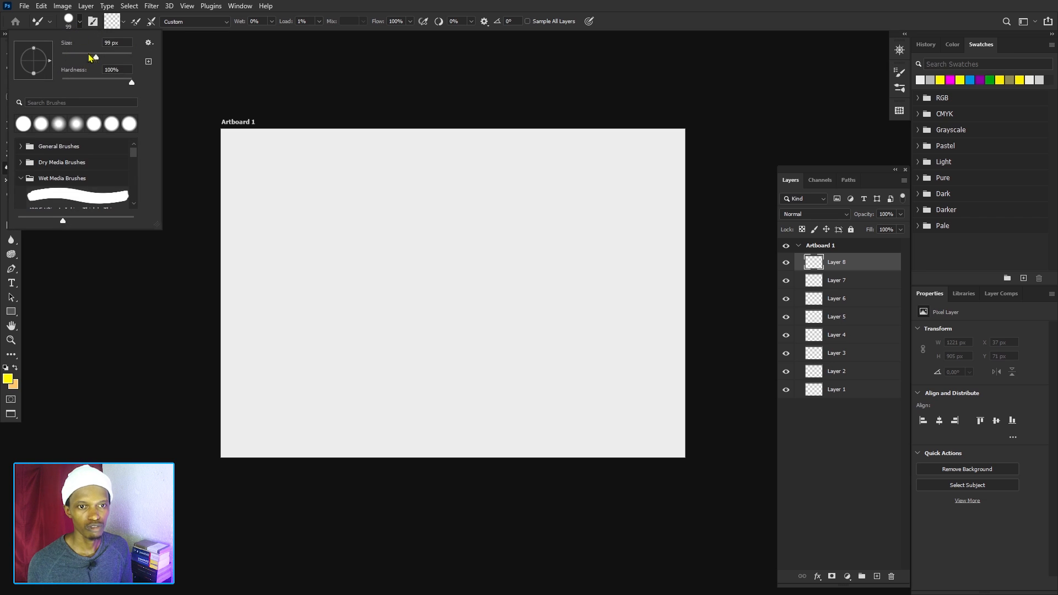
mouse_move(96, 58)
left_mouse_down()
mouse_move(118, 62)
mouse_move(87, 64)
left_mouse_up()
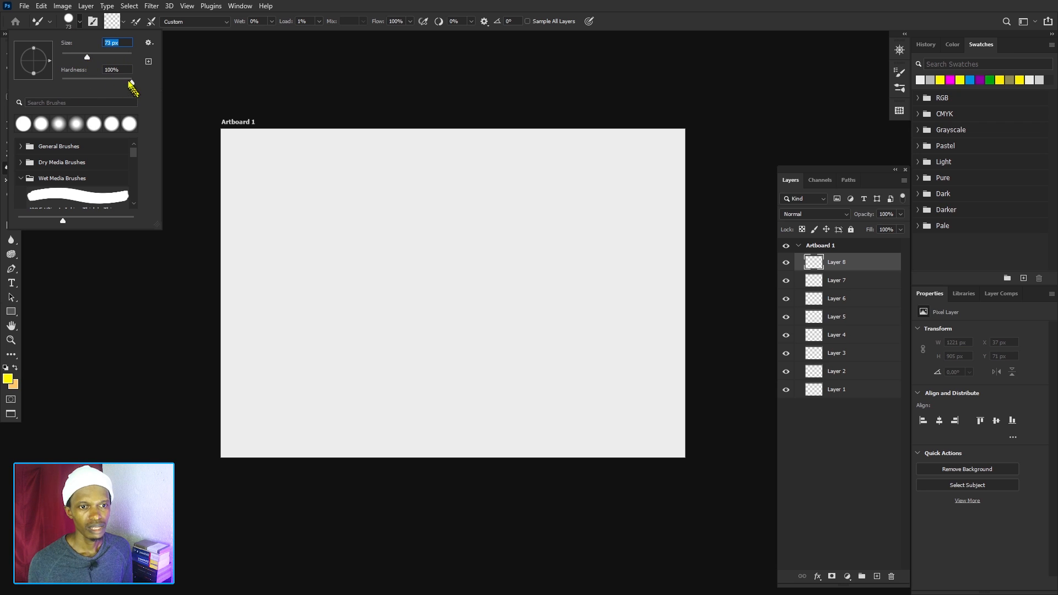
mouse_move(132, 84)
left_mouse_down()
mouse_move(62, 84)
mouse_move(131, 93)
left_mouse_up()
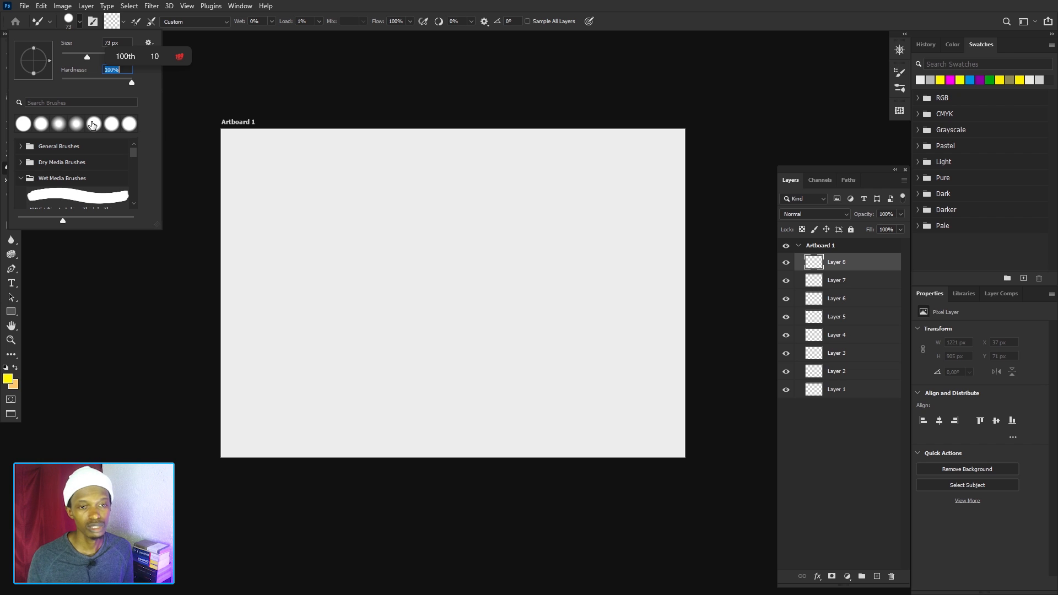
scroll(57, 172, "down", 1)
scroll(57, 172, "down", 10)
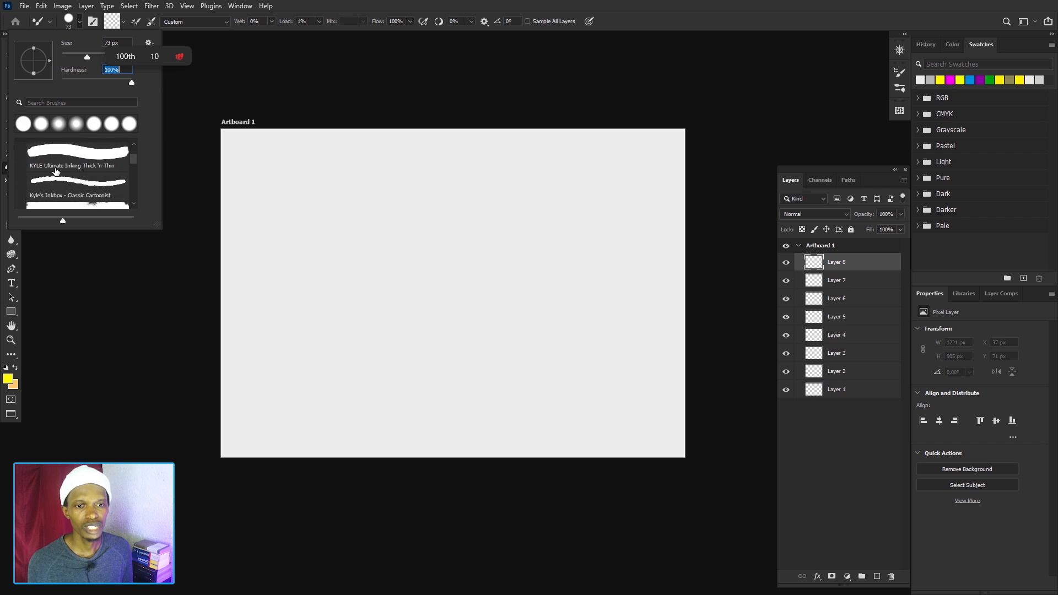
scroll(56, 172, "down", 5)
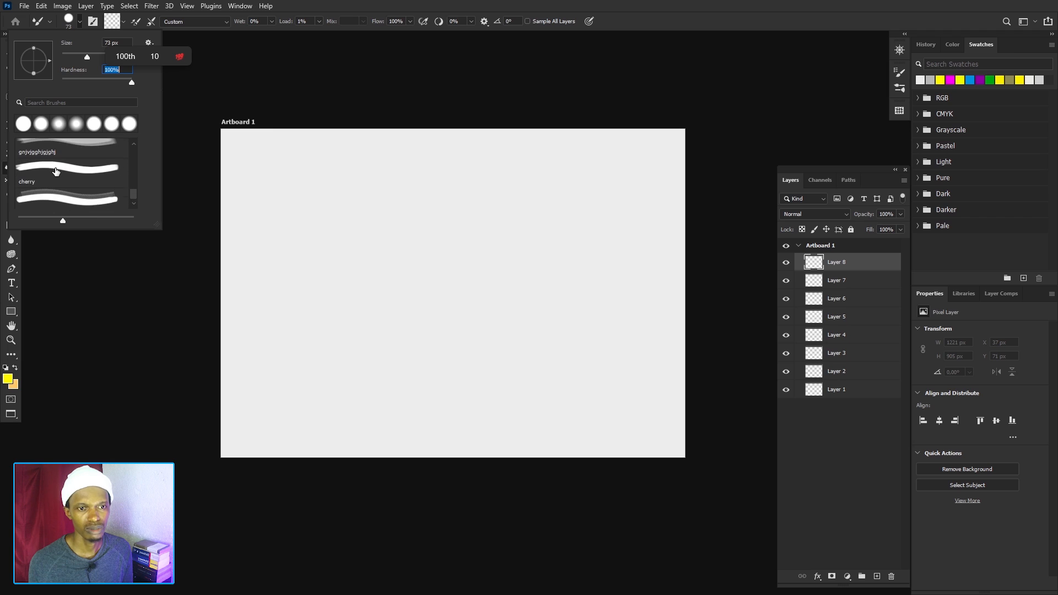
scroll(56, 172, "up", 8)
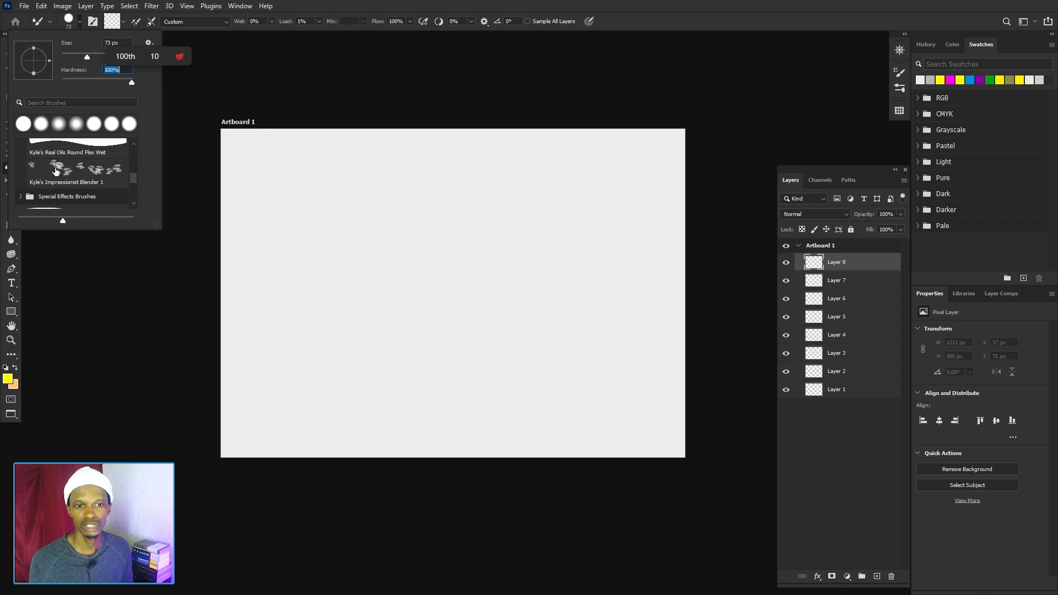
scroll(56, 171, "up", 5)
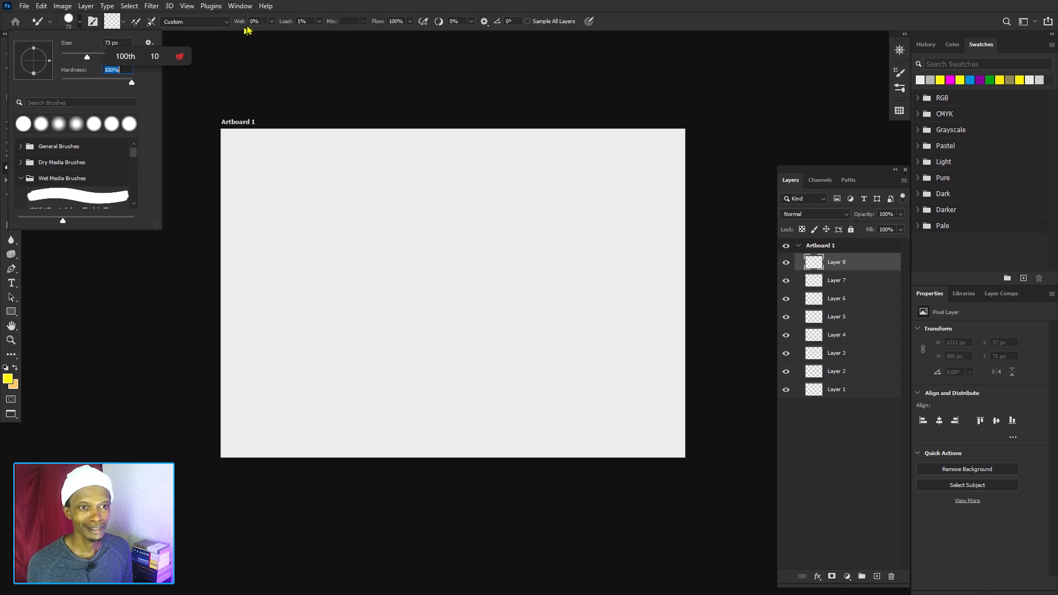
Paint a yellow dot near the artboard's upper-left corner, and undo it together with the creation of Layer 8.
left_click(283, 158)
left_click(284, 158)
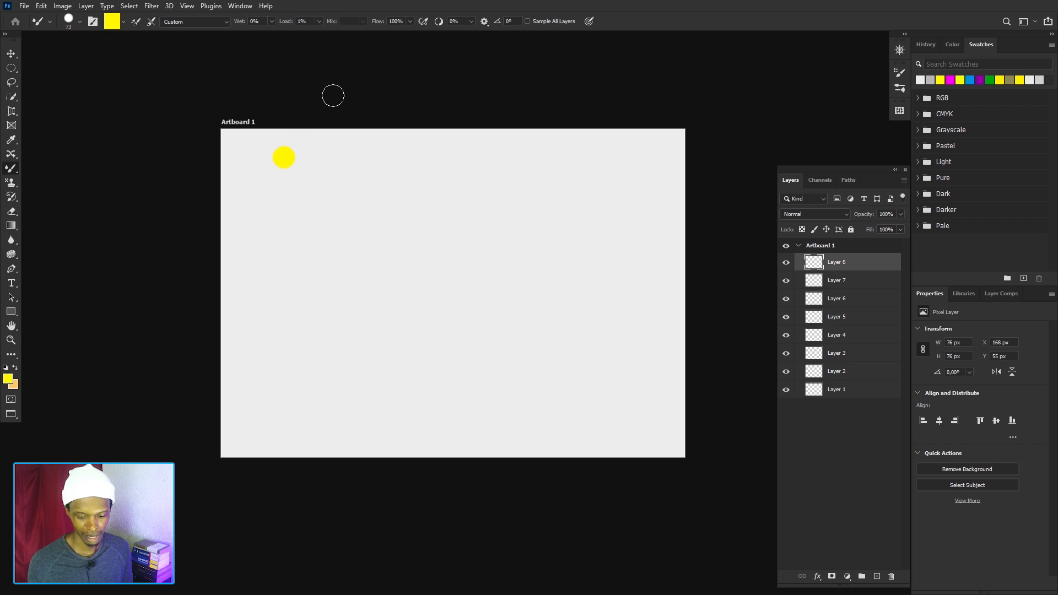
key("ctrl+z")
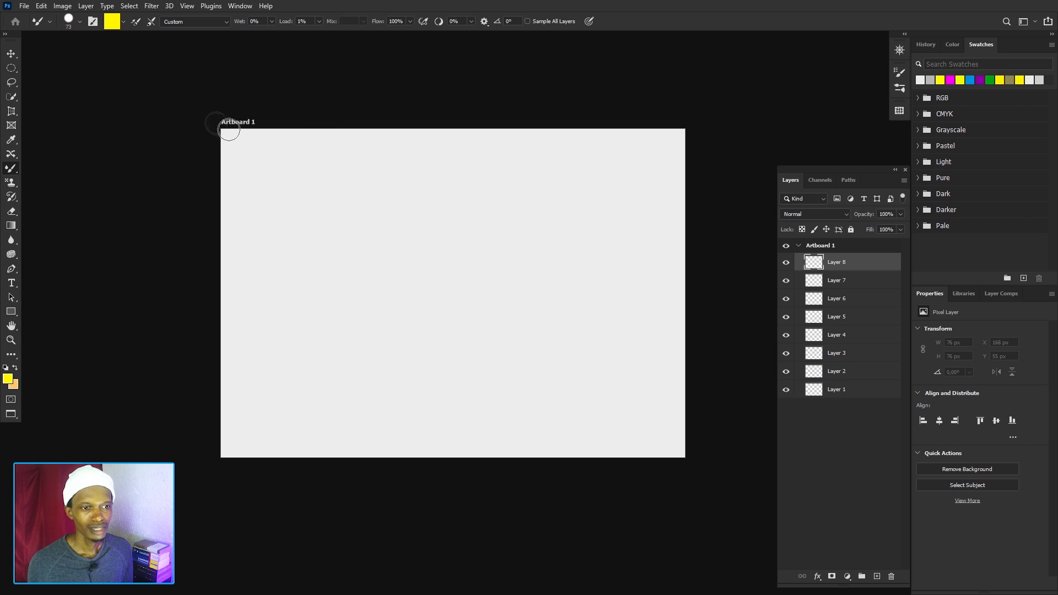
key("ctrl+z")
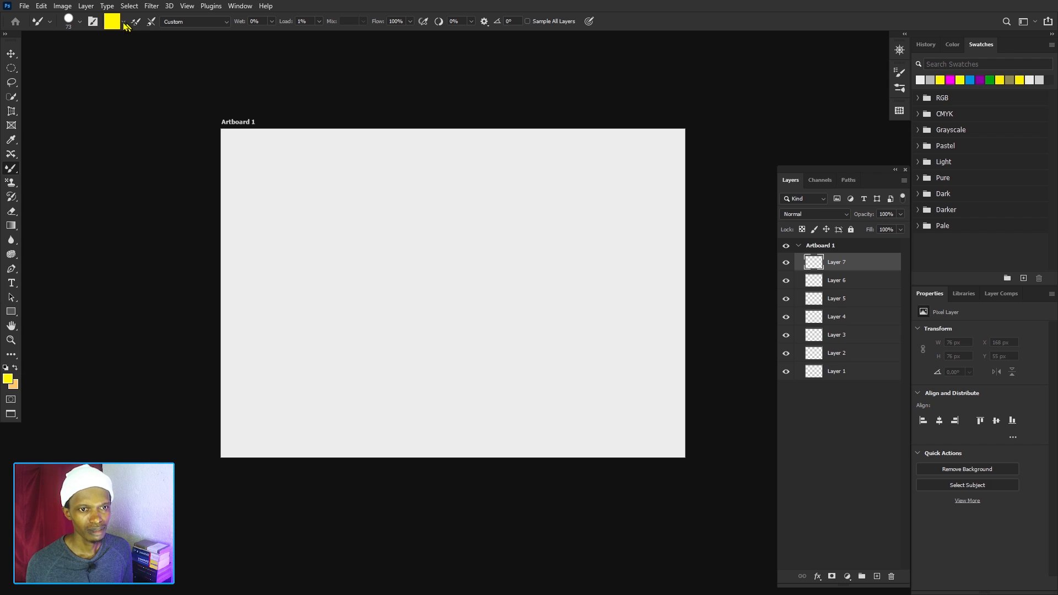
Clean the yellow from the Mixer Brush and check its Brush Settings.
left_click(124, 22)
left_click(143, 46)
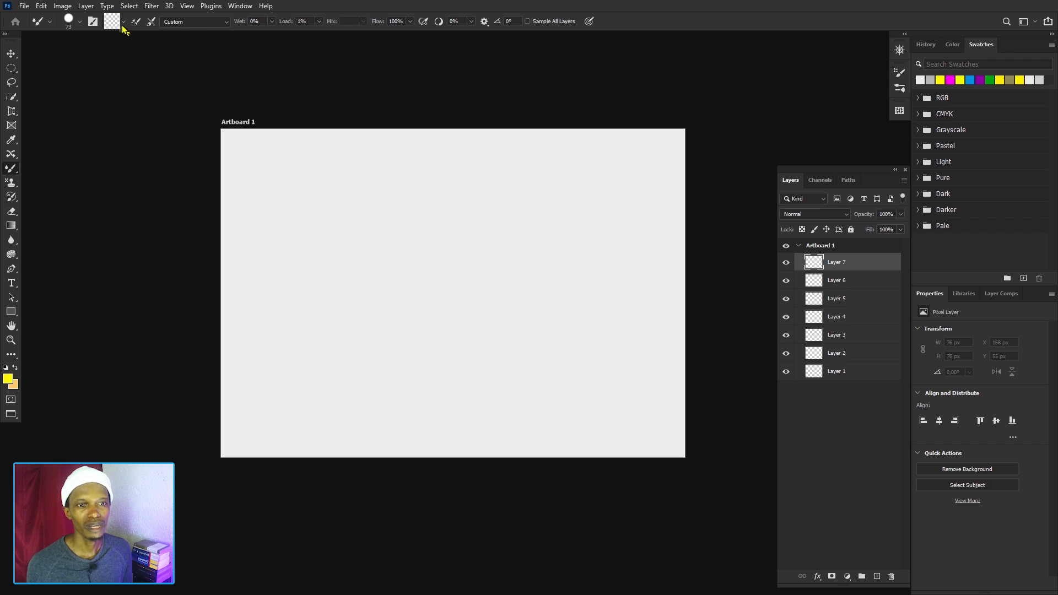
left_click(94, 22)
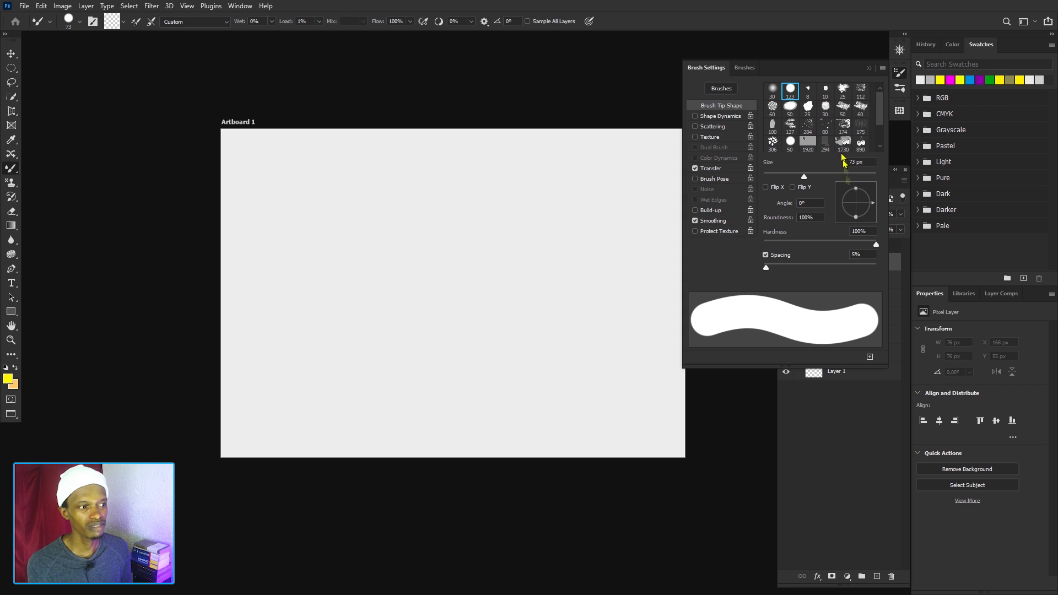
left_click(869, 69)
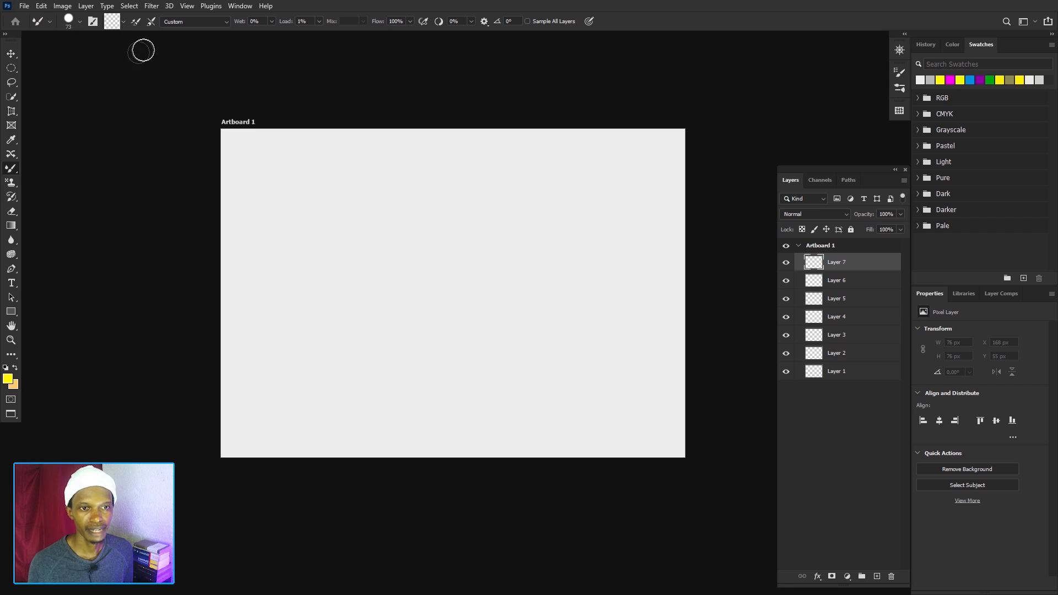
Set the Mixer Brush colour to magenta ff00d2.
left_click(116, 23)
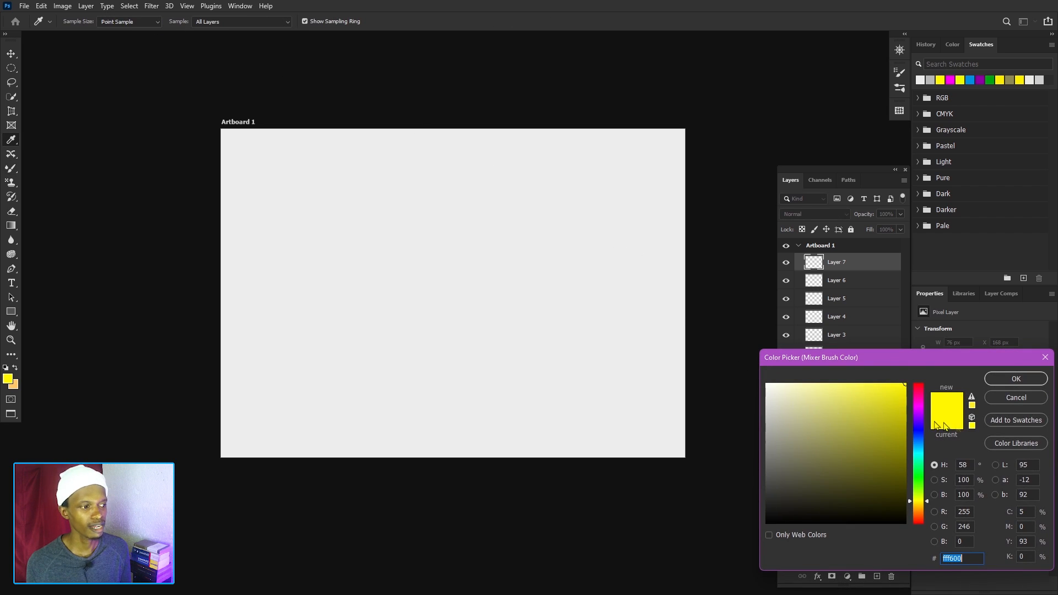
left_click(921, 404)
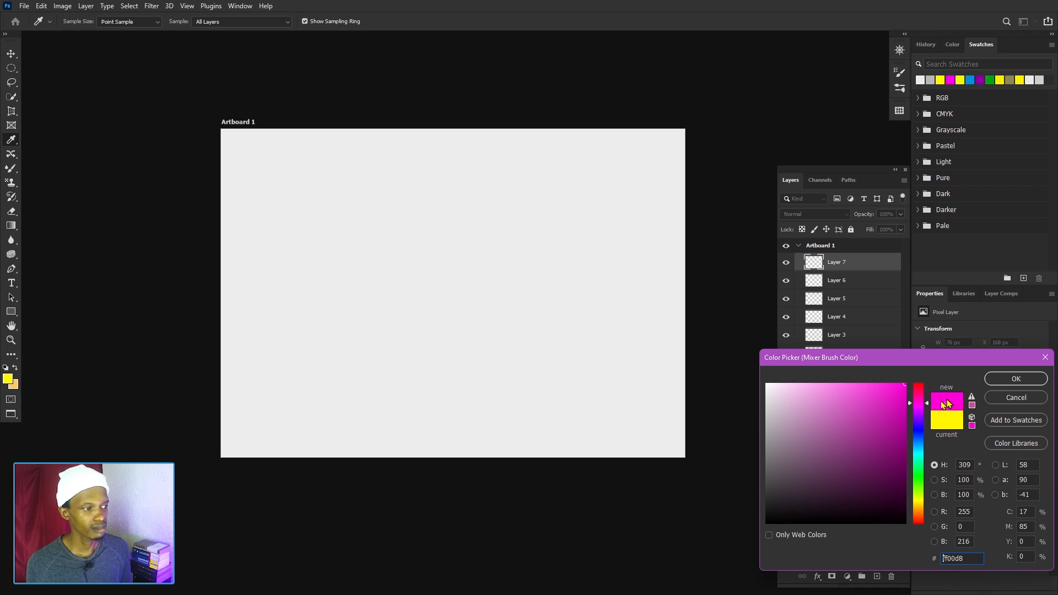
left_click(926, 402)
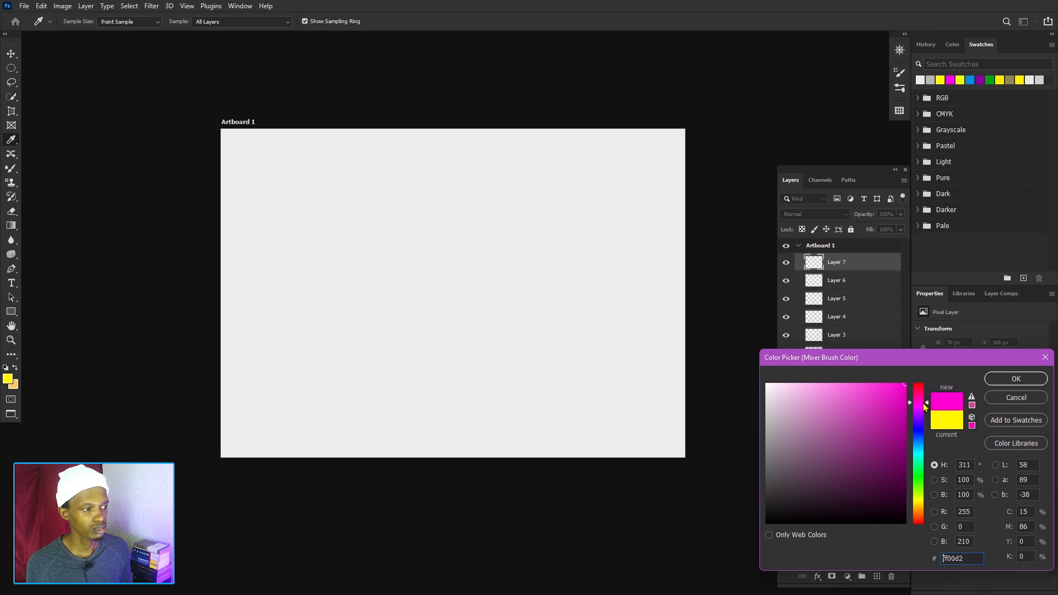
left_click(1004, 381)
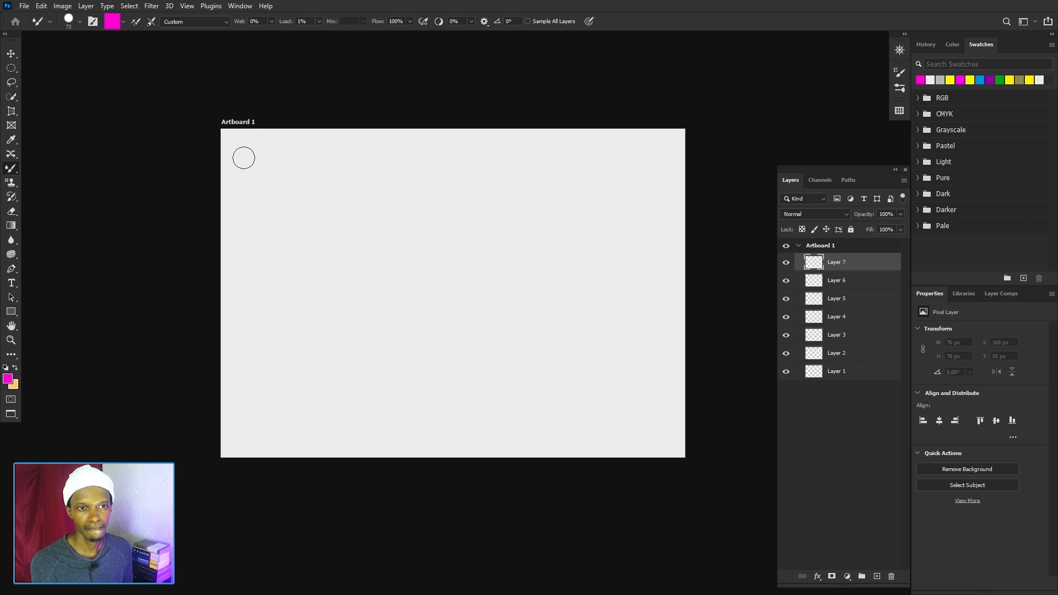
Load the brush with the magenta and paint a wavy stroke about 547 px wide across the artboard's upper-left area on Layer 7.
left_click(124, 23)
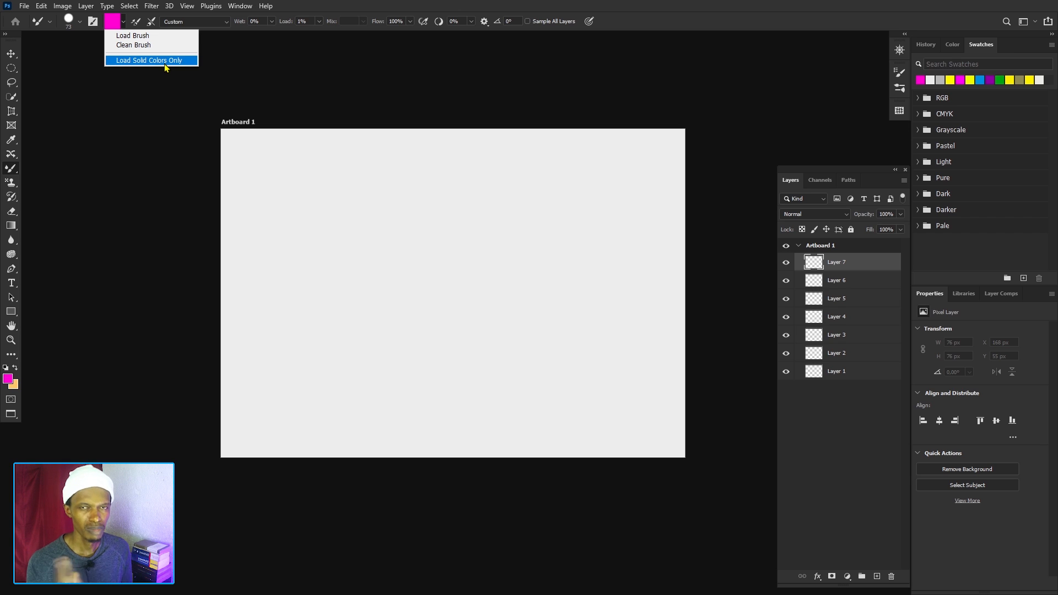
left_click(142, 36)
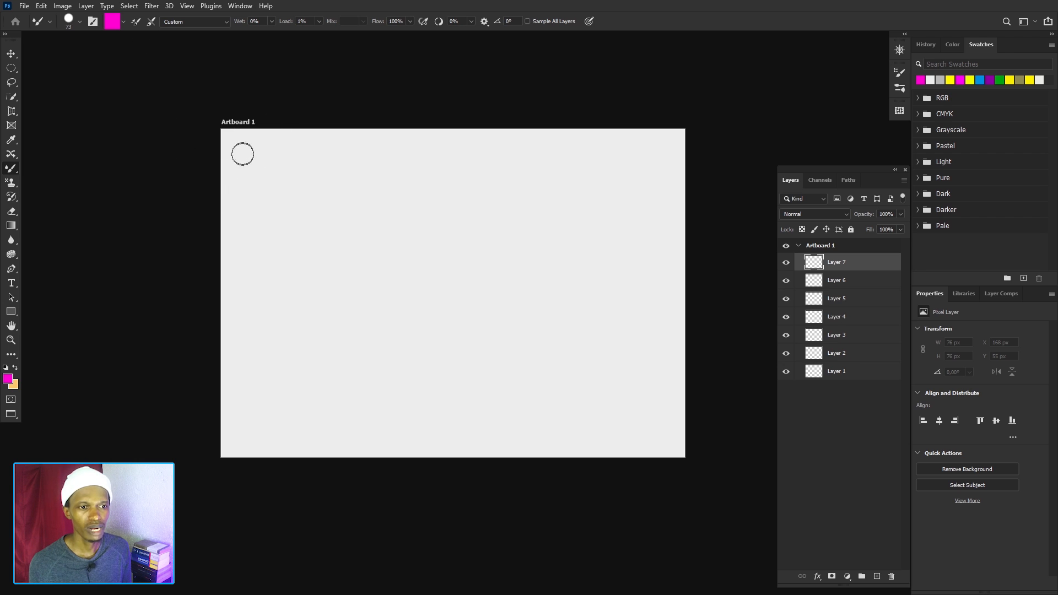
mouse_move(238, 162)
left_mouse_down()
mouse_move(266, 159)
mouse_move(298, 172)
mouse_move(403, 181)
mouse_move(576, 175)
mouse_move(528, 192)
left_mouse_up()
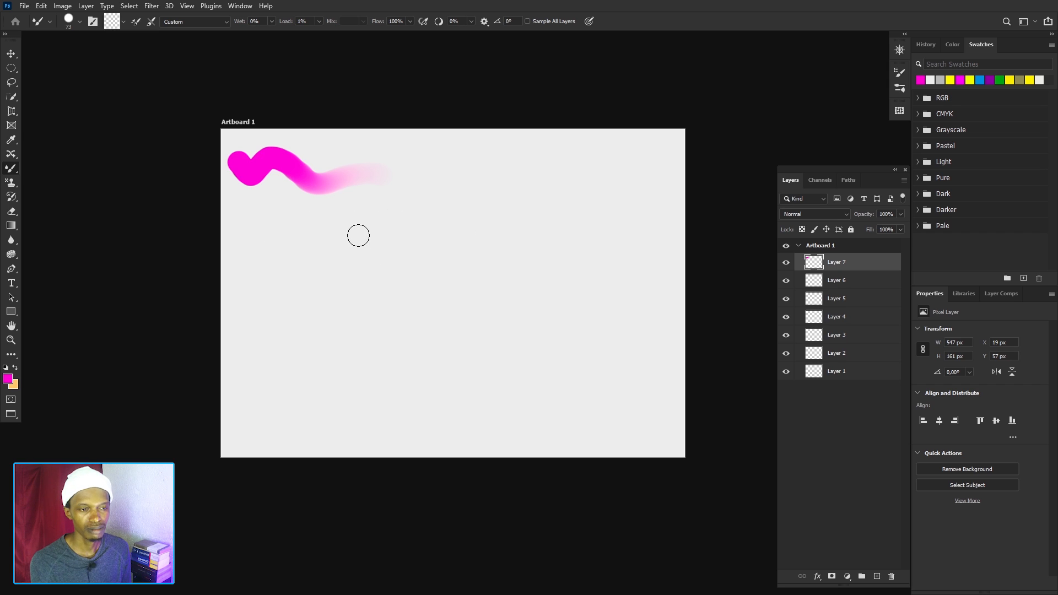
left_click(114, 22)
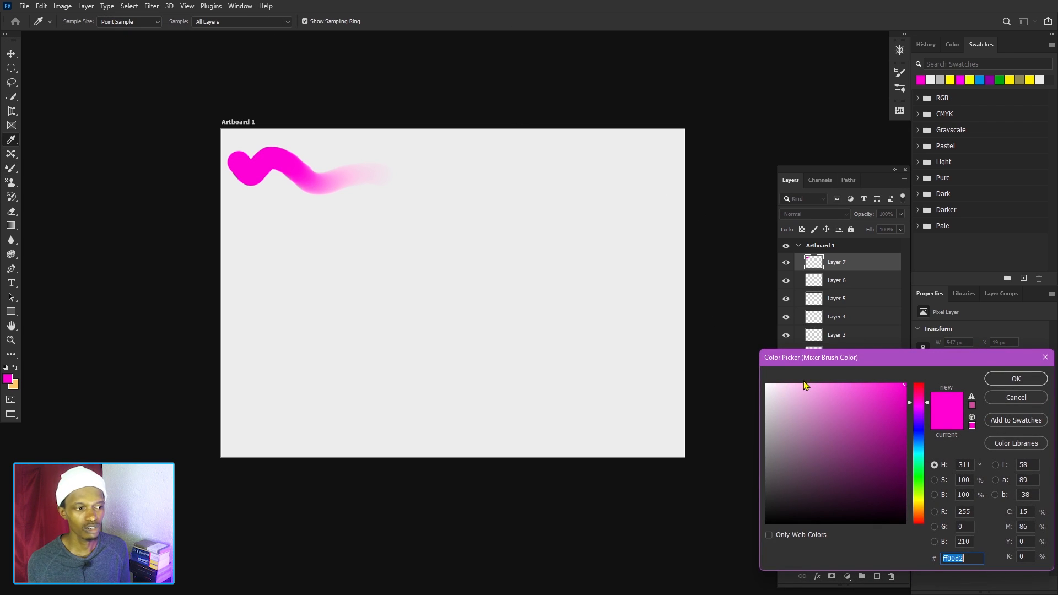
left_click(1044, 357)
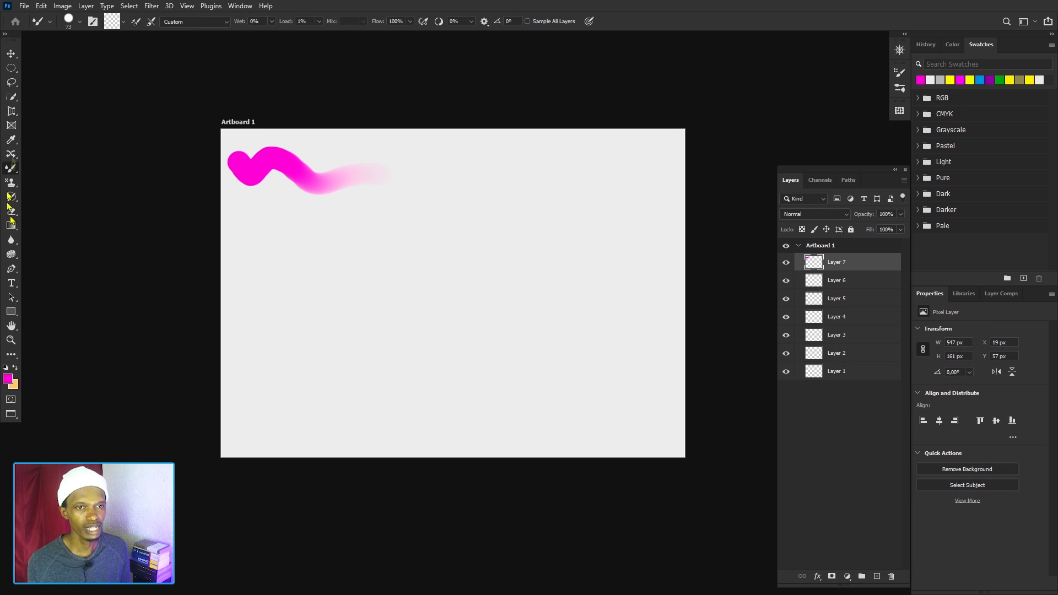
Reload the brush with magenta before each stroke and paint two more wavy strokes below the first one on Layer 7.
left_click(124, 23)
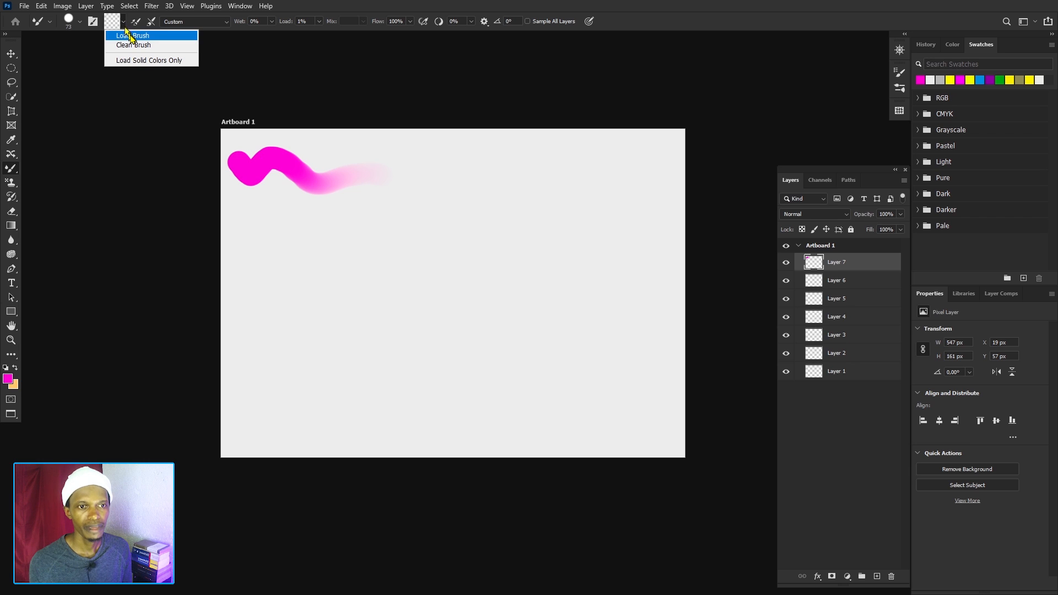
left_click(132, 36)
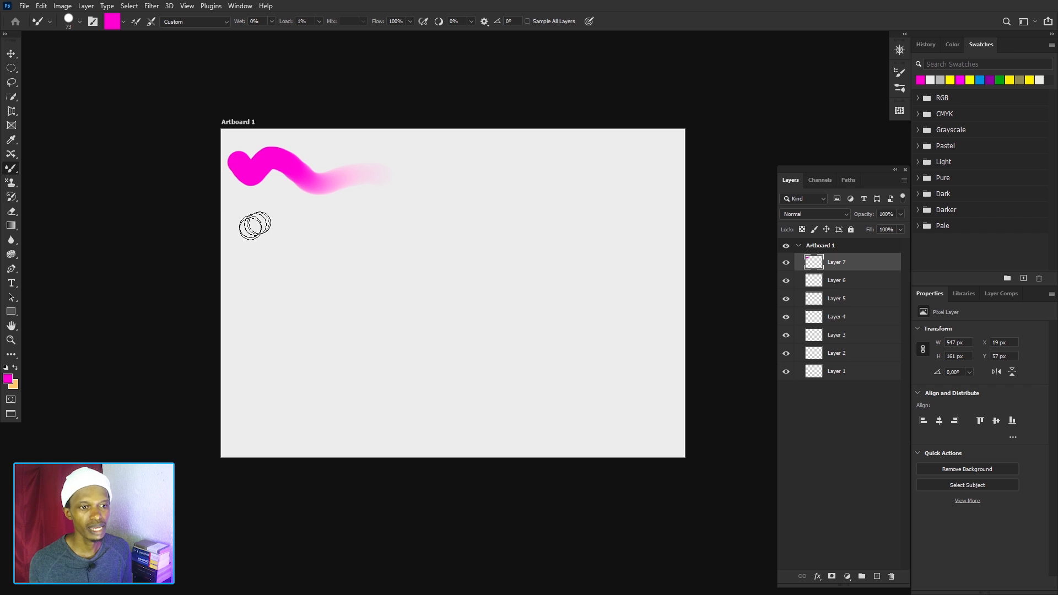
mouse_move(261, 213)
left_mouse_down()
mouse_move(310, 215)
mouse_move(332, 228)
mouse_move(425, 221)
left_mouse_up()
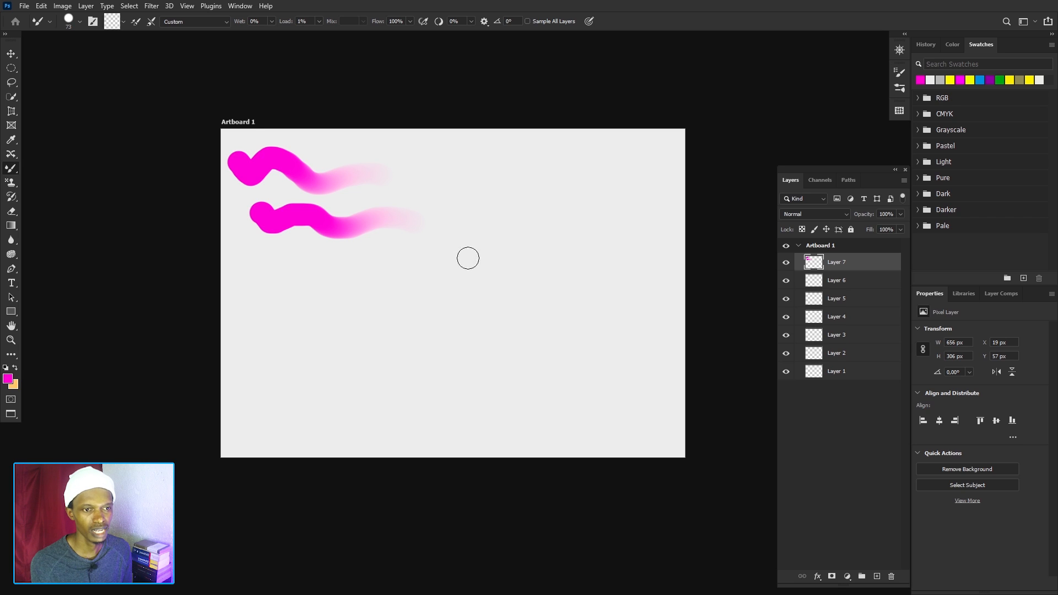
left_click(124, 21)
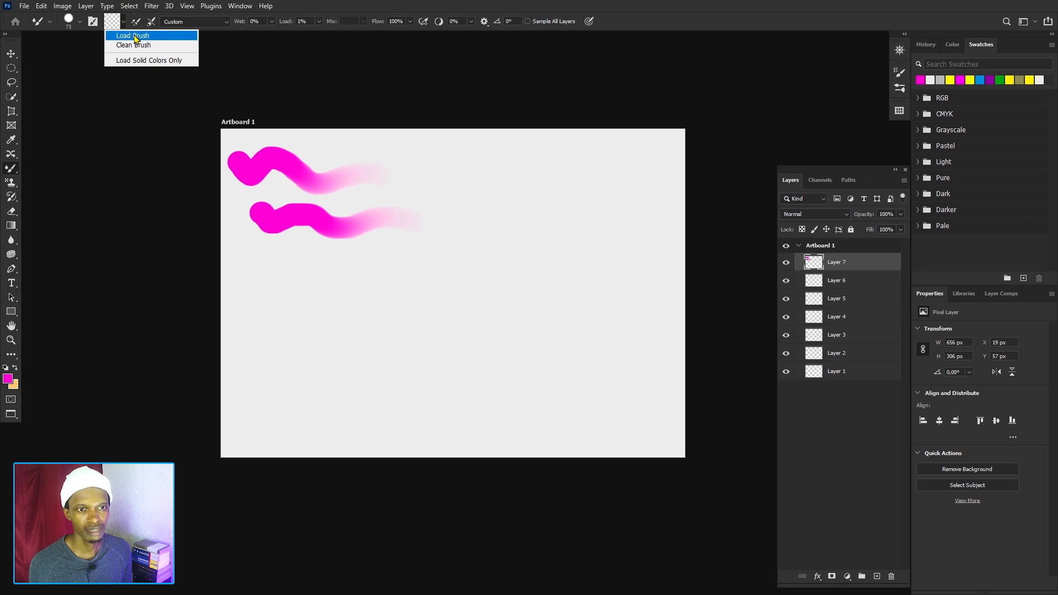
left_click(134, 36)
left_click_drag(313, 273, 463, 268)
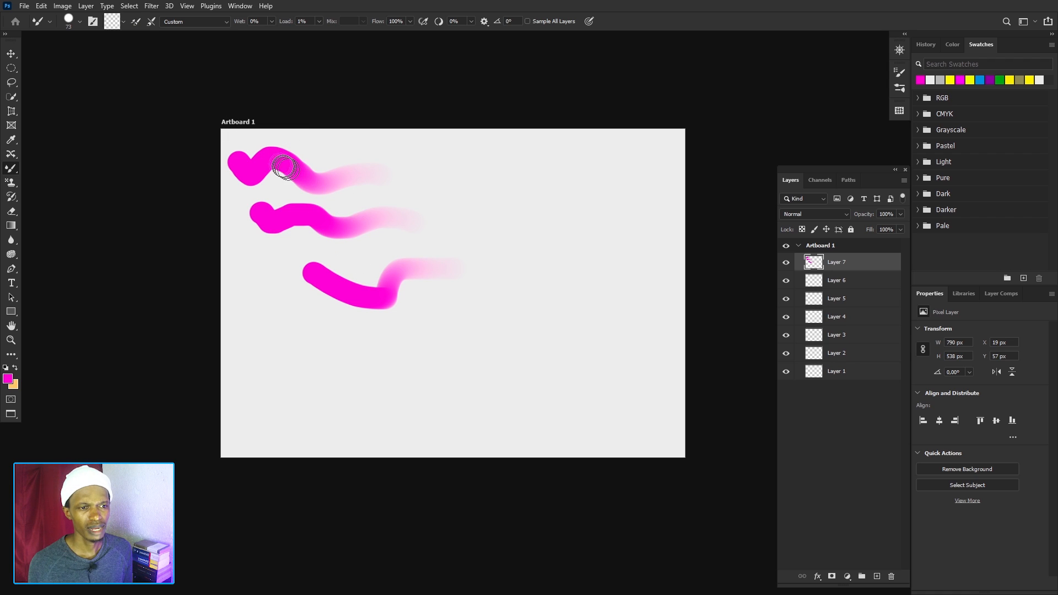
Load the brush, turn on loading after each stroke, and paint four magenta strokes, three at the artboard's lower left and one at its upper right.
left_click(124, 22)
left_click(132, 32)
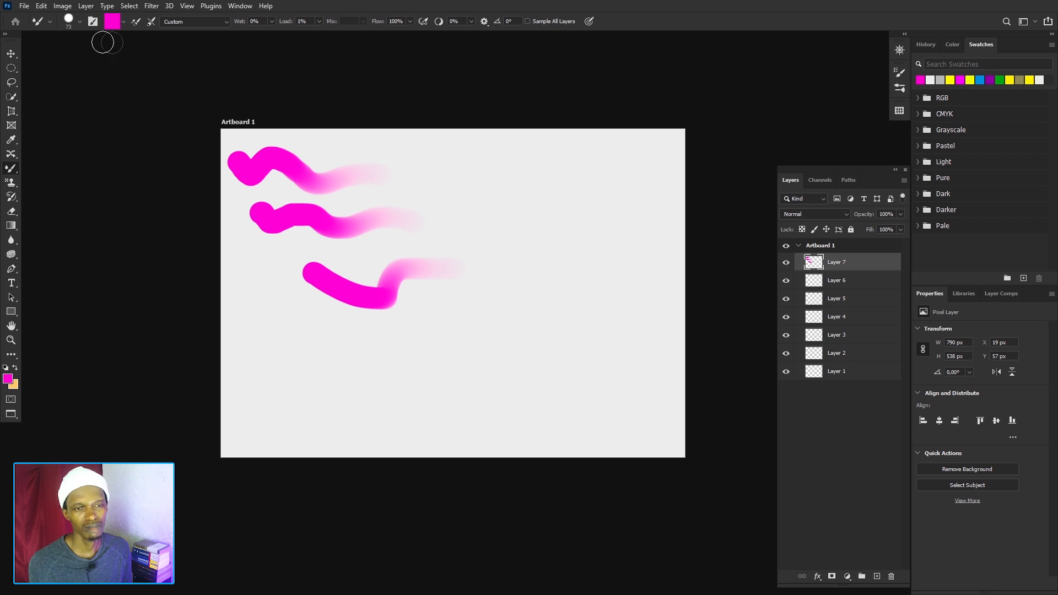
left_click(136, 22)
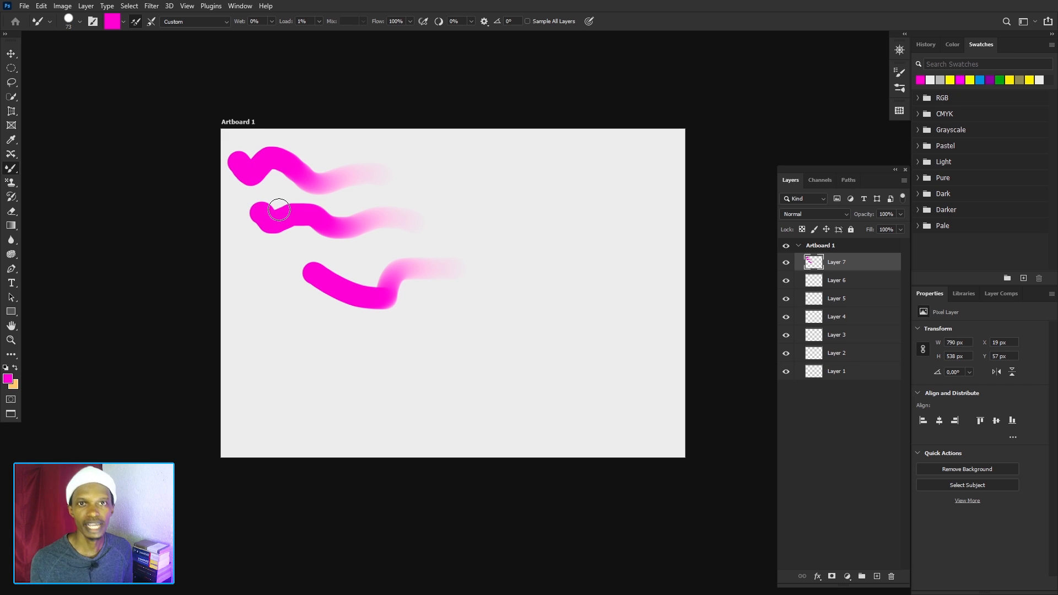
left_click_drag(279, 210, 342, 234)
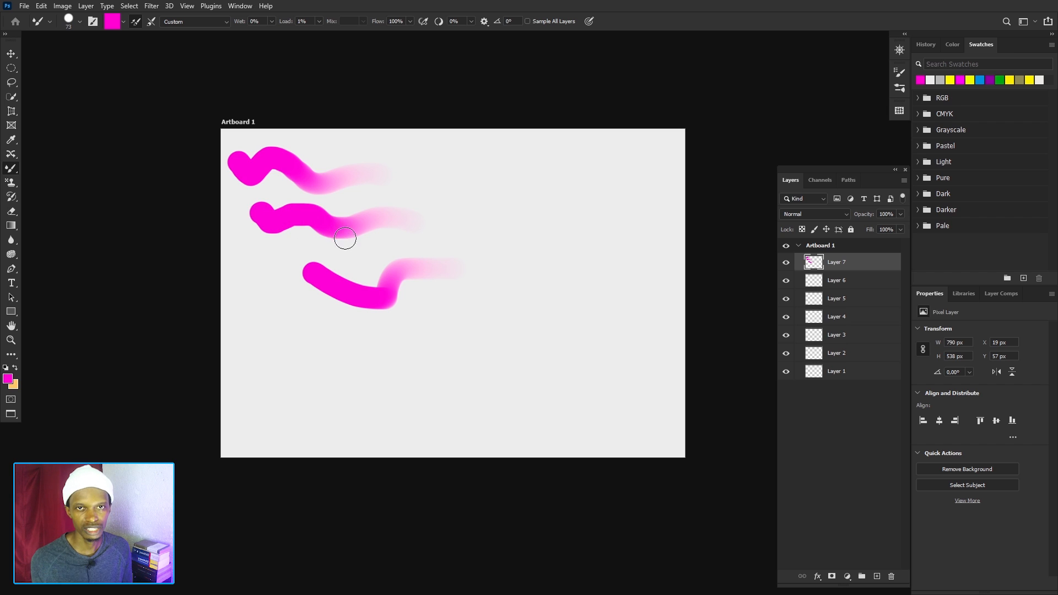
left_click(258, 311)
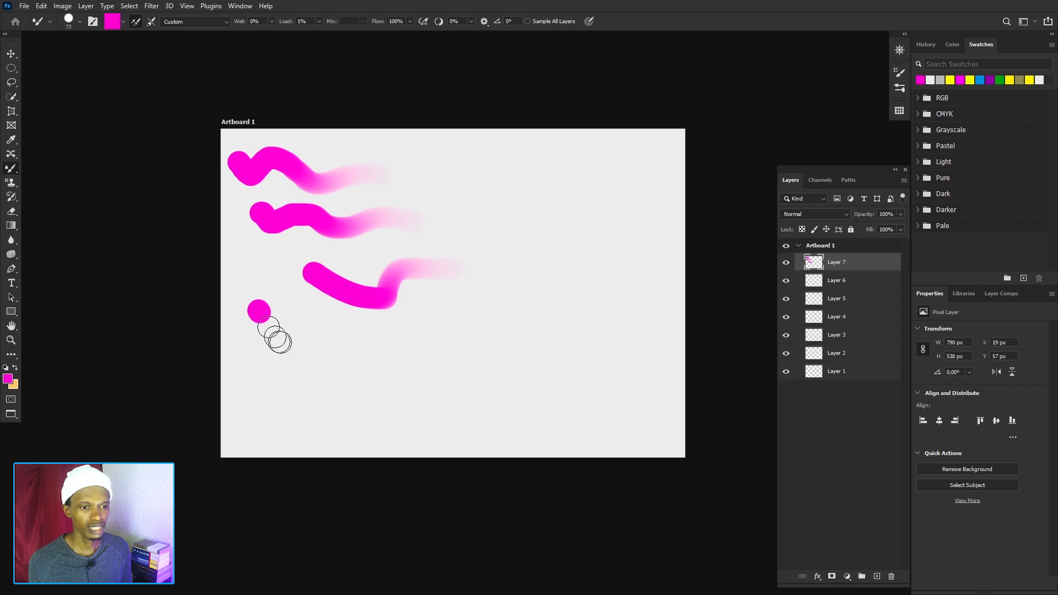
left_click_drag(279, 342, 417, 329)
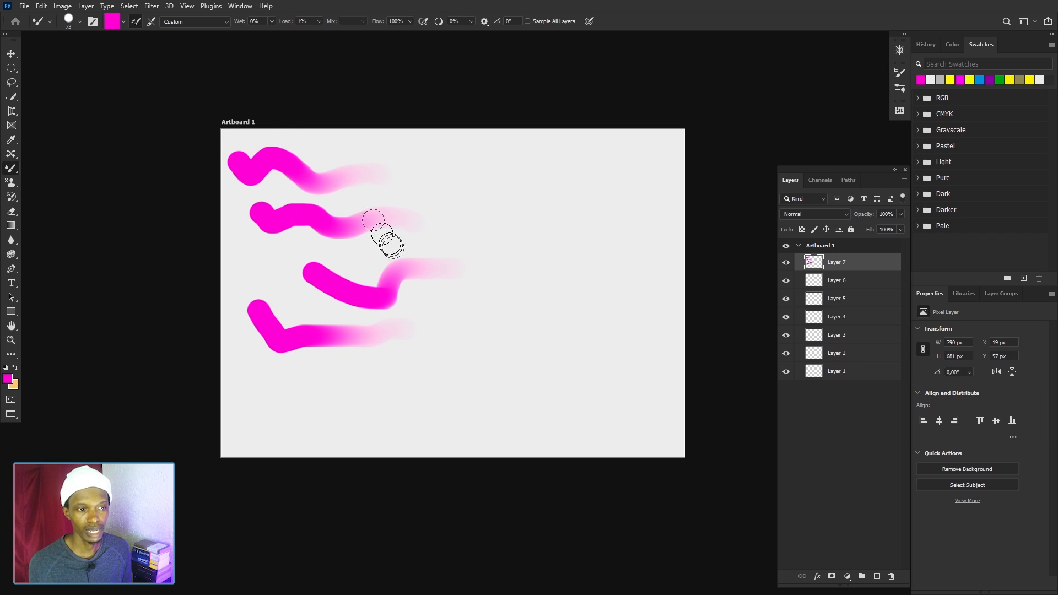
left_click_drag(270, 373, 413, 370)
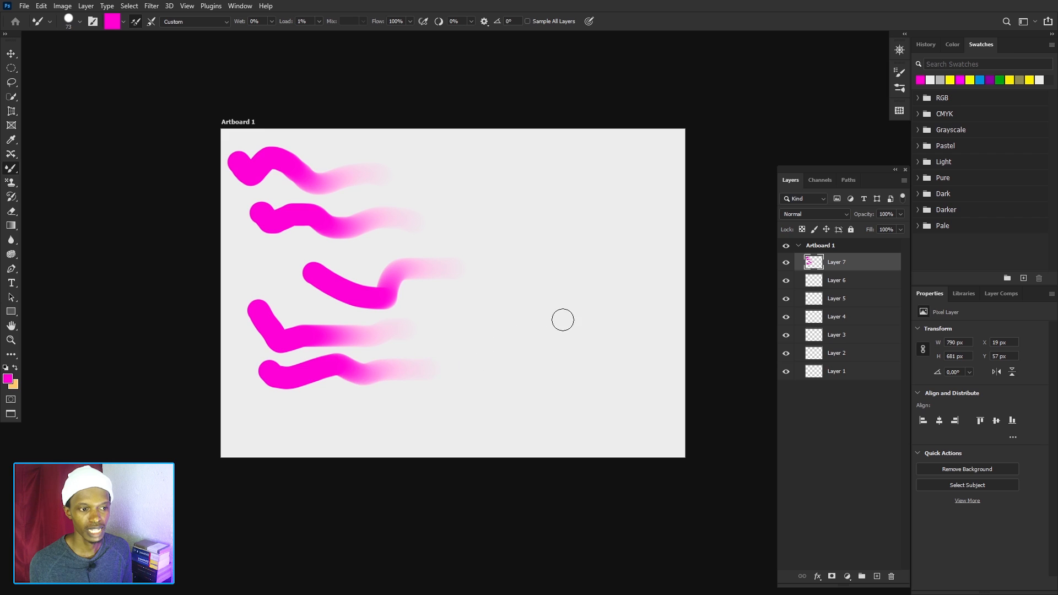
mouse_move(304, 419)
left_mouse_down()
mouse_move(340, 441)
mouse_move(464, 402)
left_mouse_up()
left_click_drag(473, 186, 567, 269)
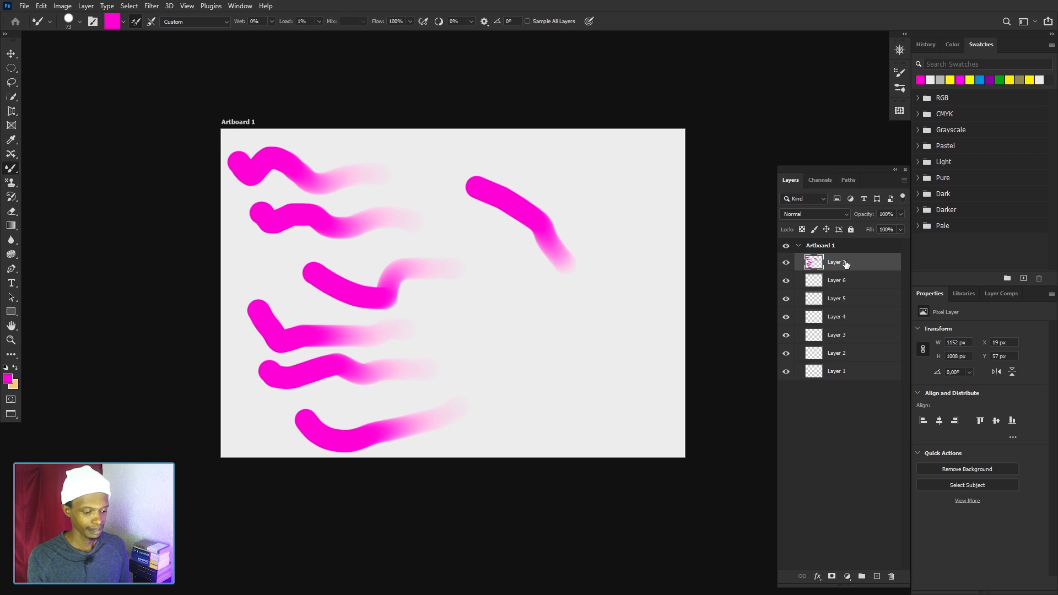
Delete Layer 7 with its magenta strokes and check the Mixer Brush's load and clean options.
key("Delete")
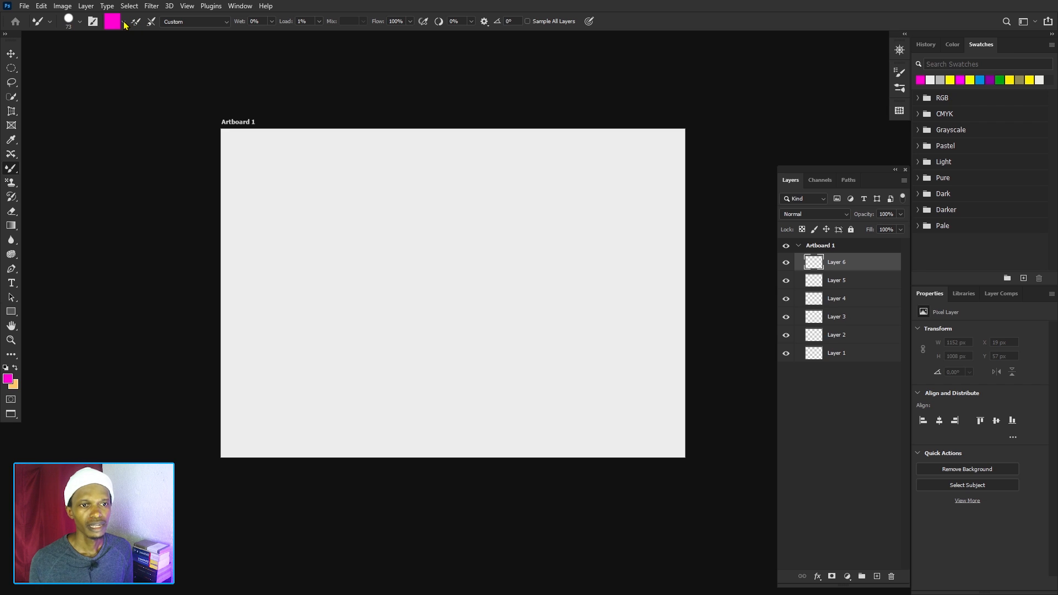
left_click(123, 21)
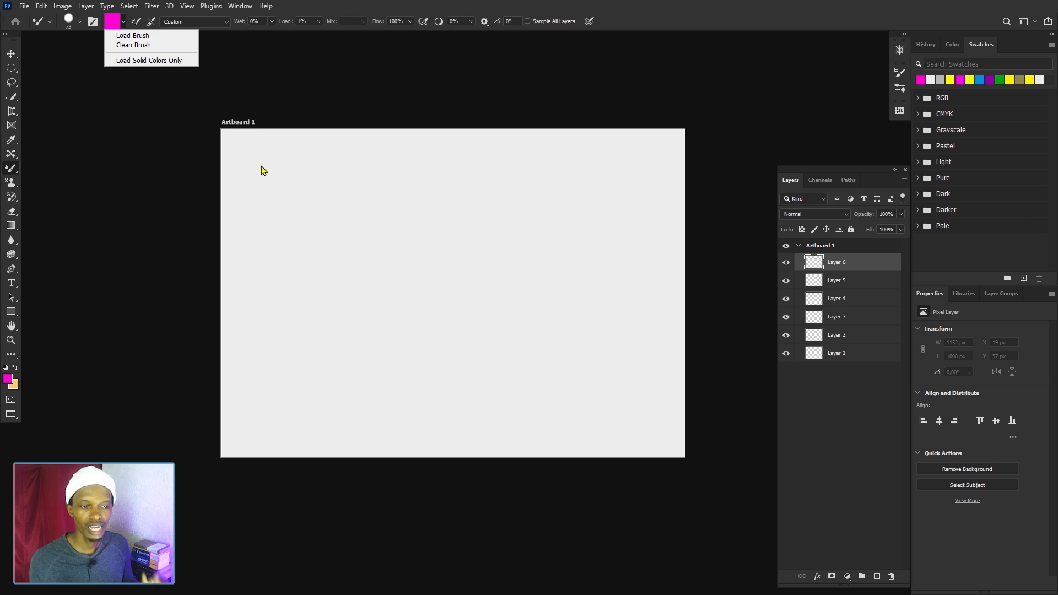
left_click(294, 24)
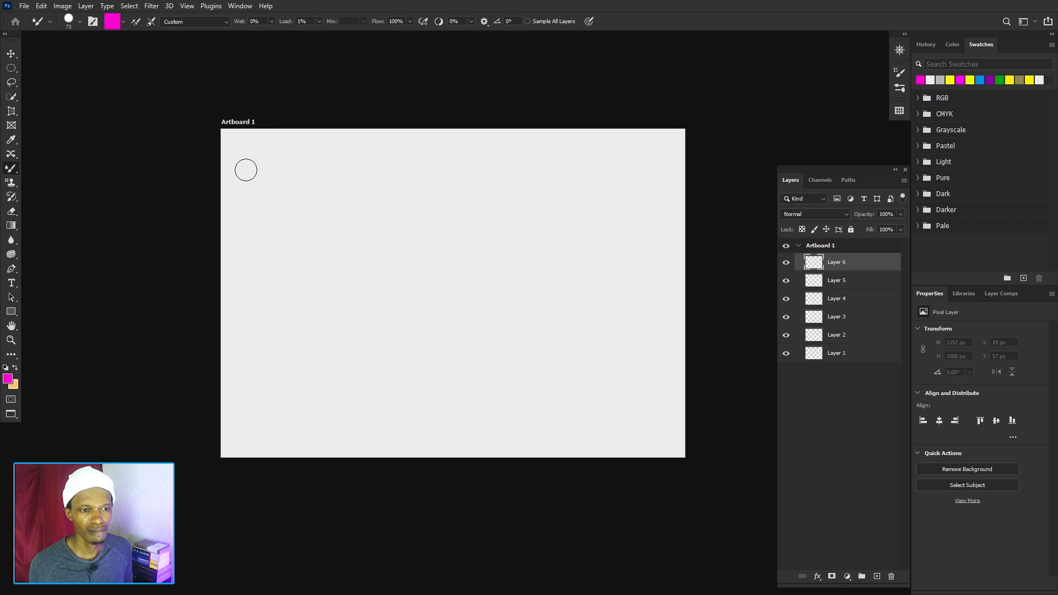
Paint three magenta strokes in a row near the artboard's upper edge on Layer 6 without reloading, and undo all of them.
left_click_drag(245, 170, 280, 172)
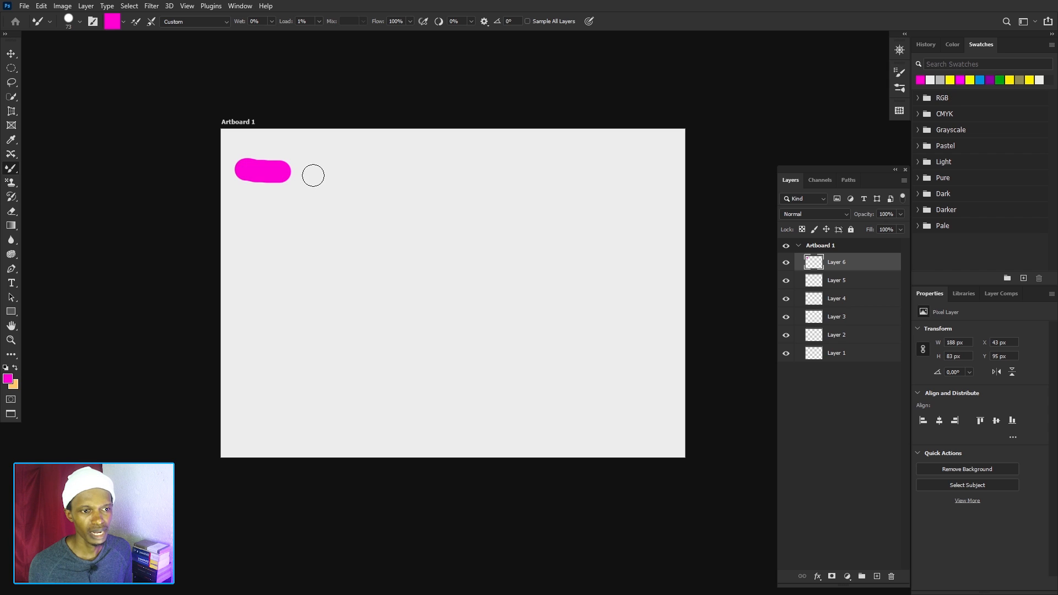
left_click_drag(313, 175, 364, 178)
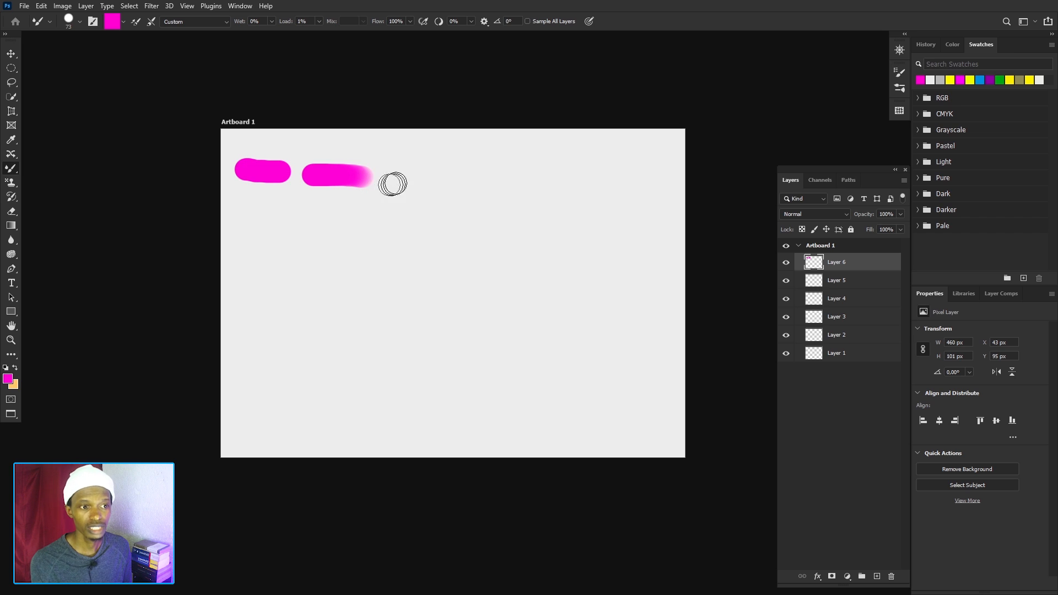
mouse_move(400, 182)
left_mouse_down()
mouse_move(487, 182)
mouse_move(607, 213)
left_mouse_up()
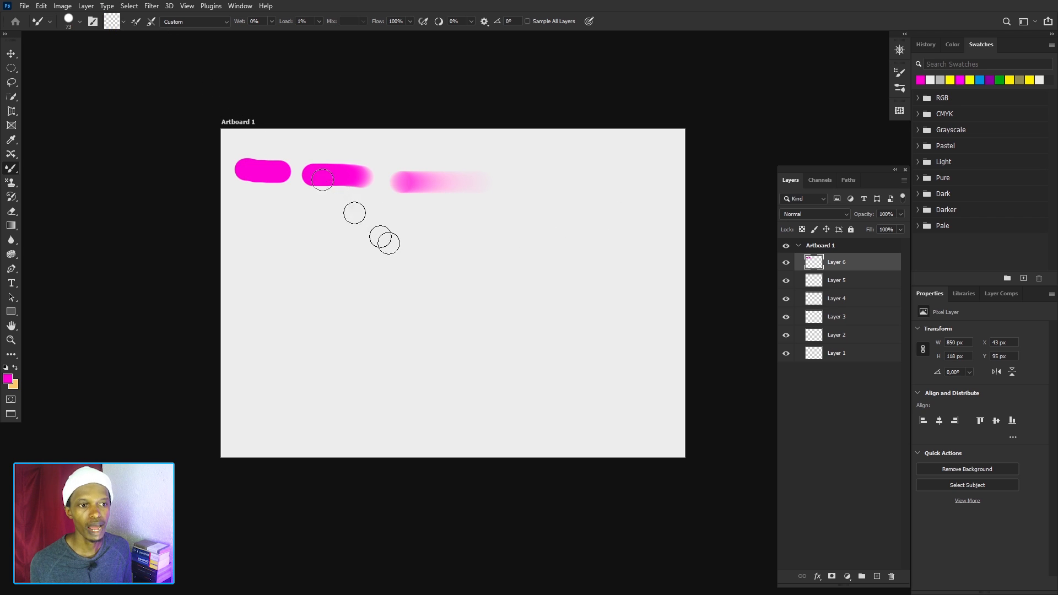
key("ctrl+z")
key("ctrl+z")
key("ctrl+z")
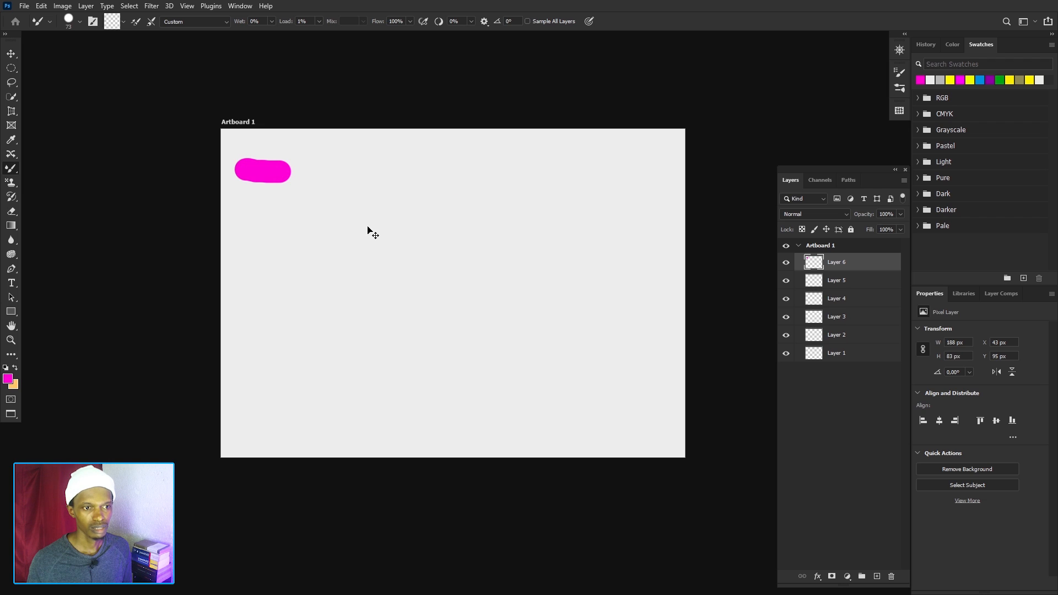
Load the brush with magenta and paint two short strokes, together about 391 px wide, in the artboard's upper-left area on Layer 6.
left_click(122, 22)
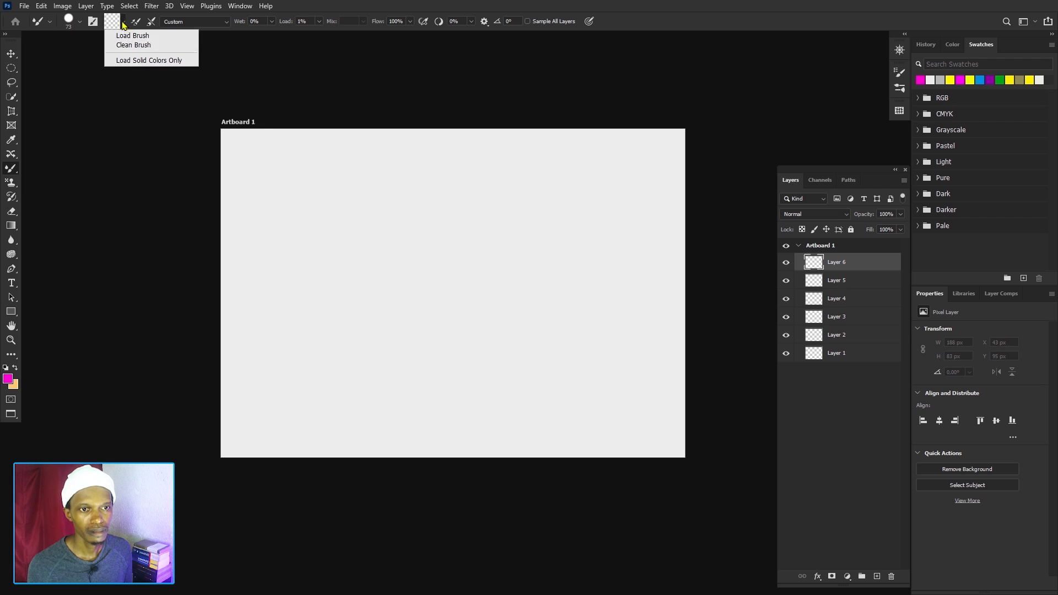
left_click(130, 32)
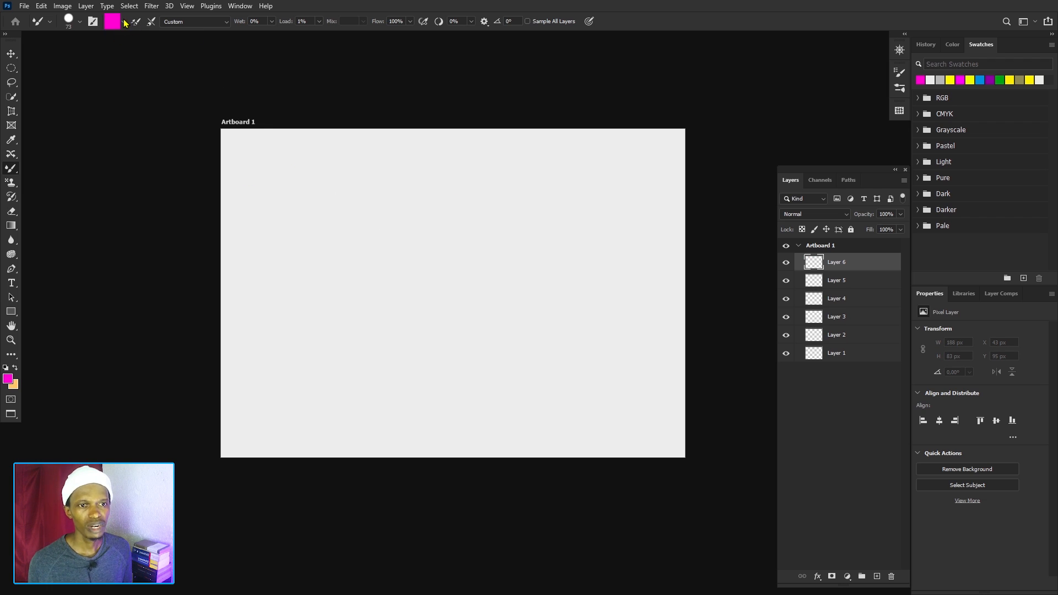
mouse_move(238, 167)
left_mouse_down()
mouse_move(333, 172)
mouse_move(343, 189)
left_mouse_up()
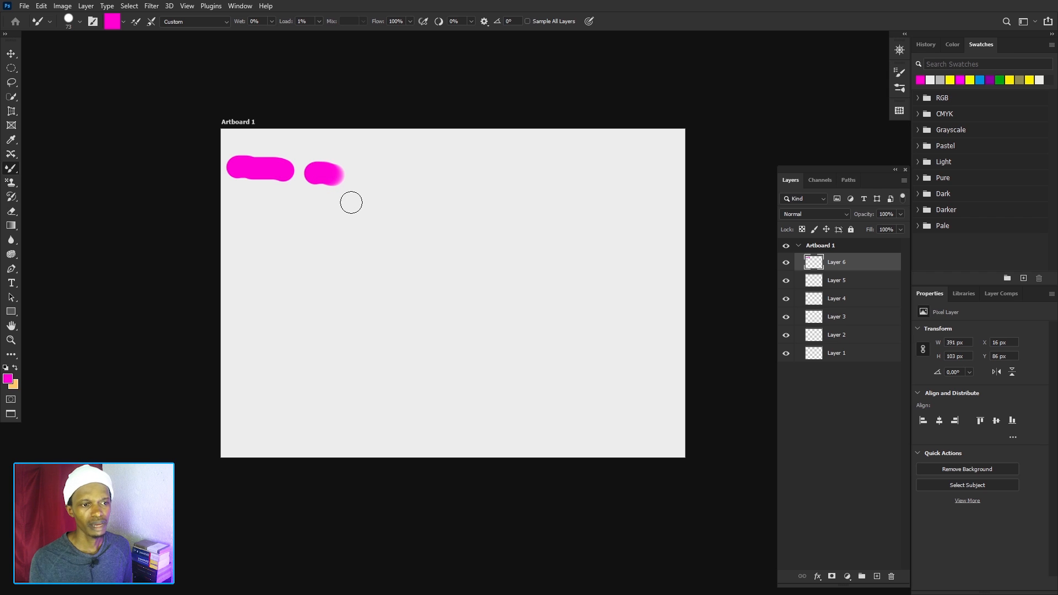
Clean the magenta from the Mixer Brush and set its colour to dark teal 004b60.
left_click(123, 23)
left_click(132, 44)
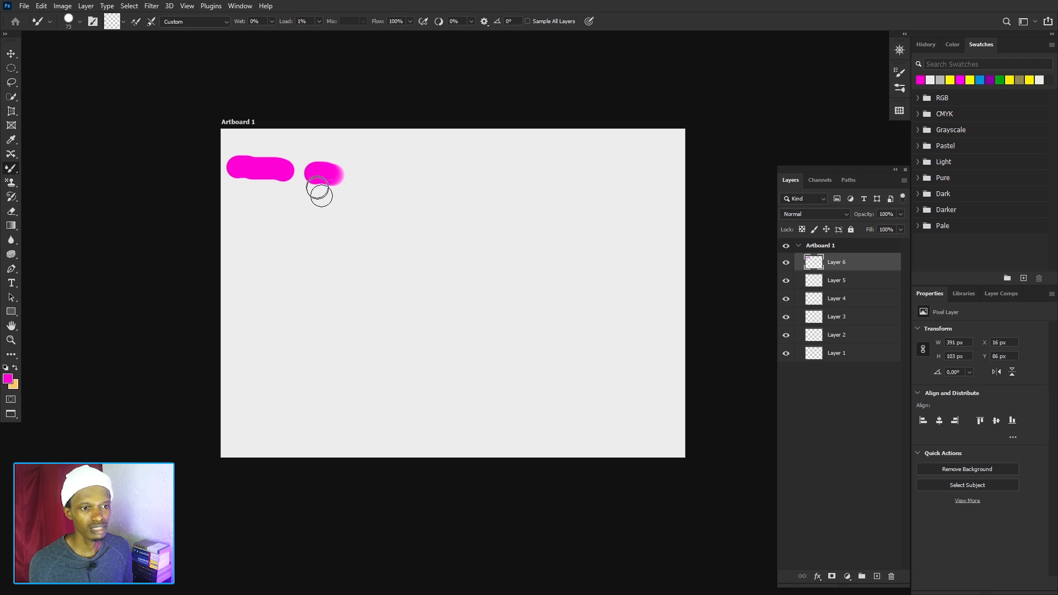
left_click(112, 22)
mouse_move(819, 413)
left_mouse_down()
mouse_move(826, 373)
mouse_move(903, 470)
left_mouse_up()
left_click(915, 448)
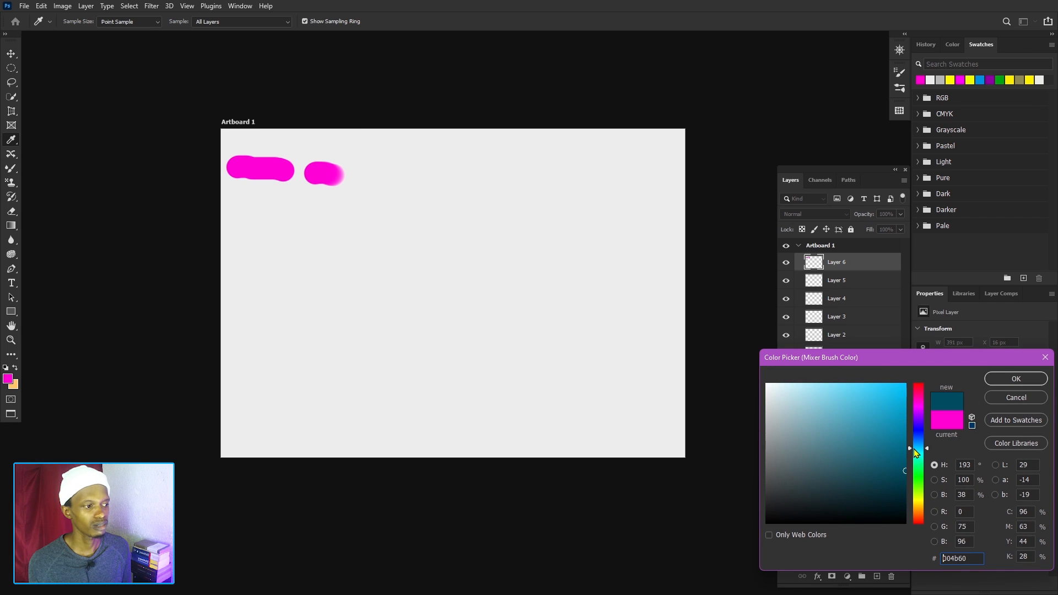
left_click(1012, 378)
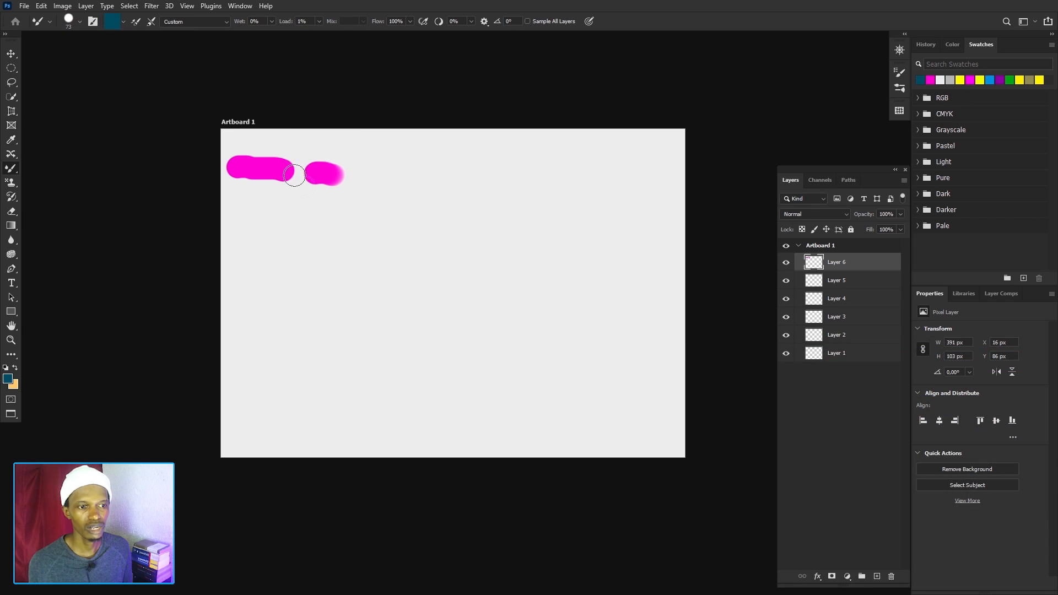
Paint a wavy teal stroke below the magenta ones, reload the brush, and add a short teal stroke beneath it.
mouse_move(300, 213)
left_mouse_down()
mouse_move(345, 200)
mouse_move(431, 217)
mouse_move(476, 212)
left_mouse_up()
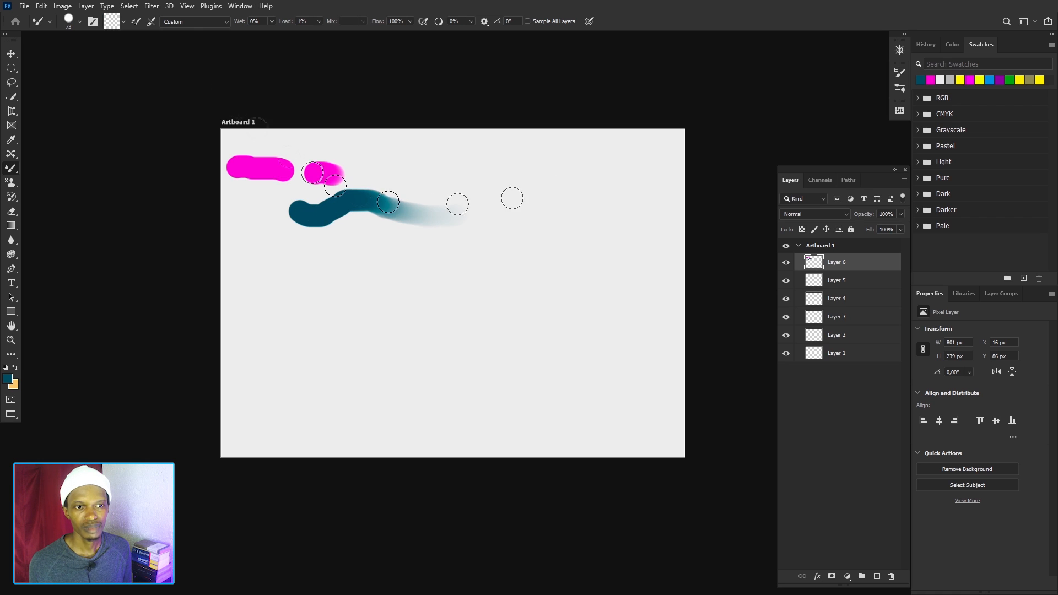
left_click(138, 23)
left_click(125, 23)
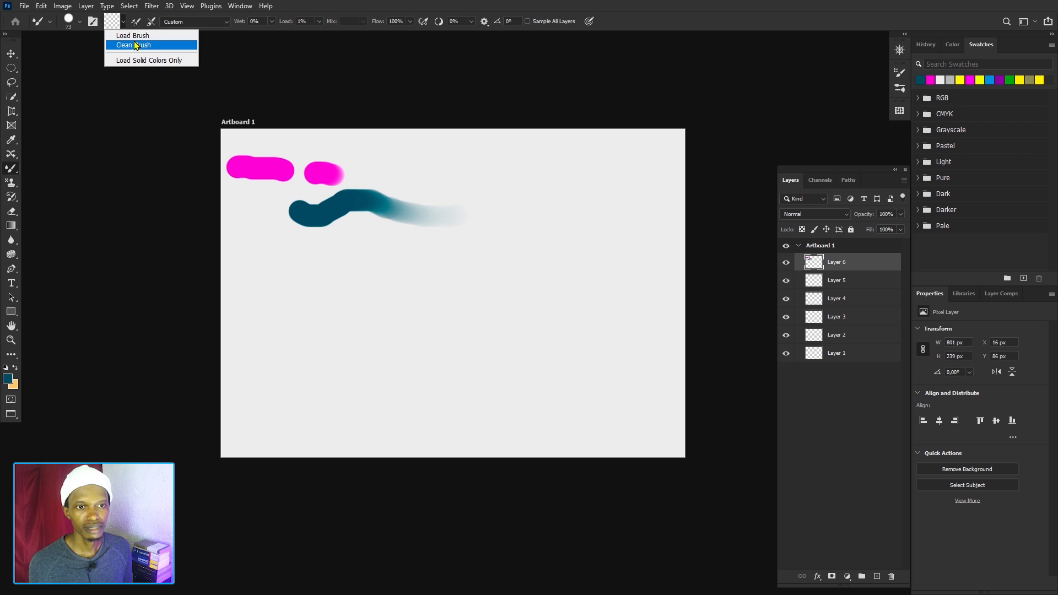
left_click(133, 36)
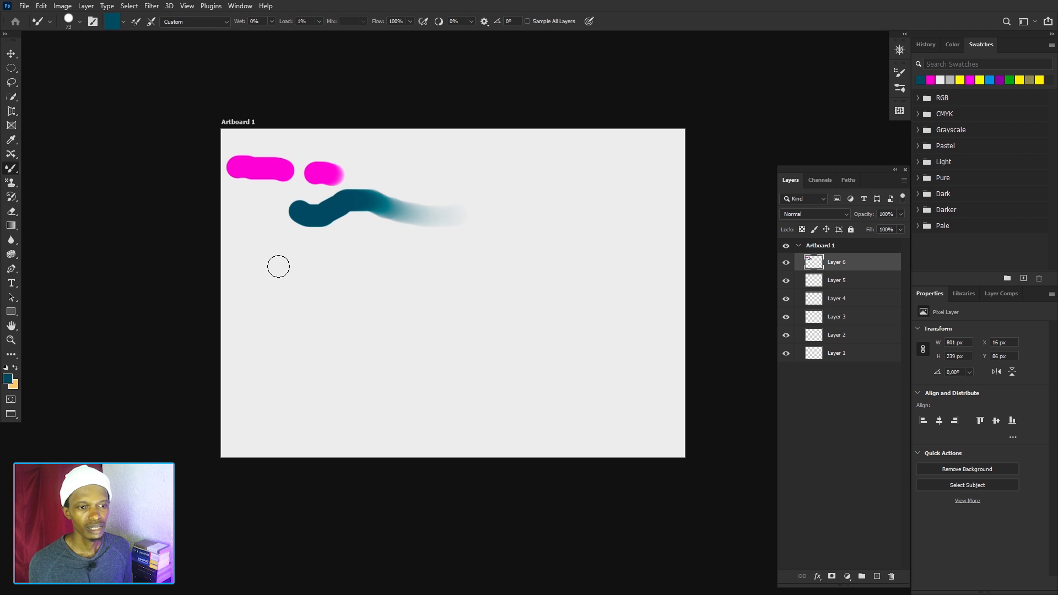
left_click_drag(278, 266, 333, 292)
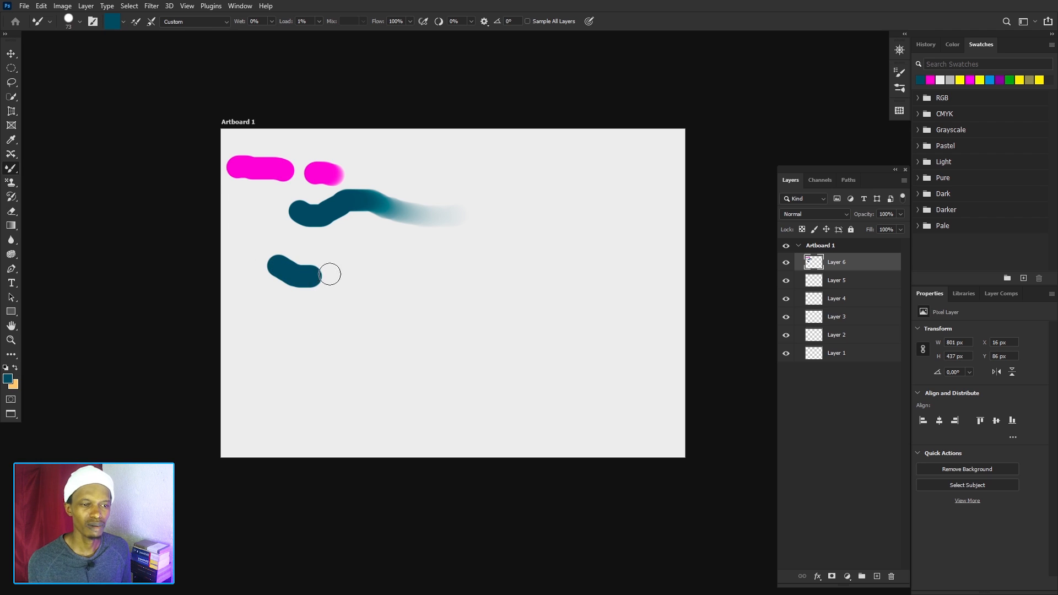
Clean the teal from the Mixer Brush, leaving its colour setting as it is.
left_click(120, 21)
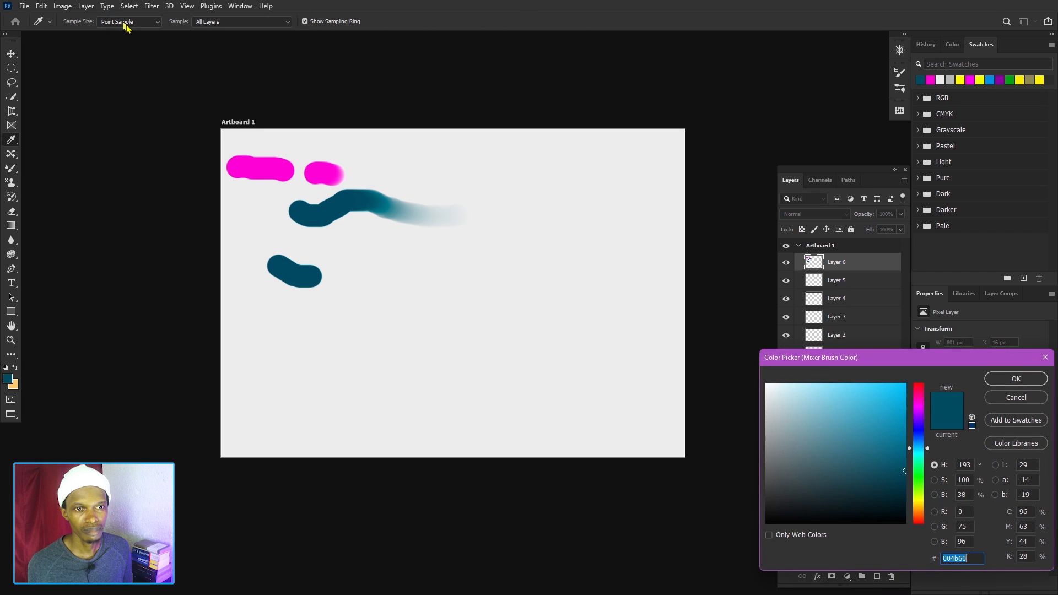
left_click(1040, 358)
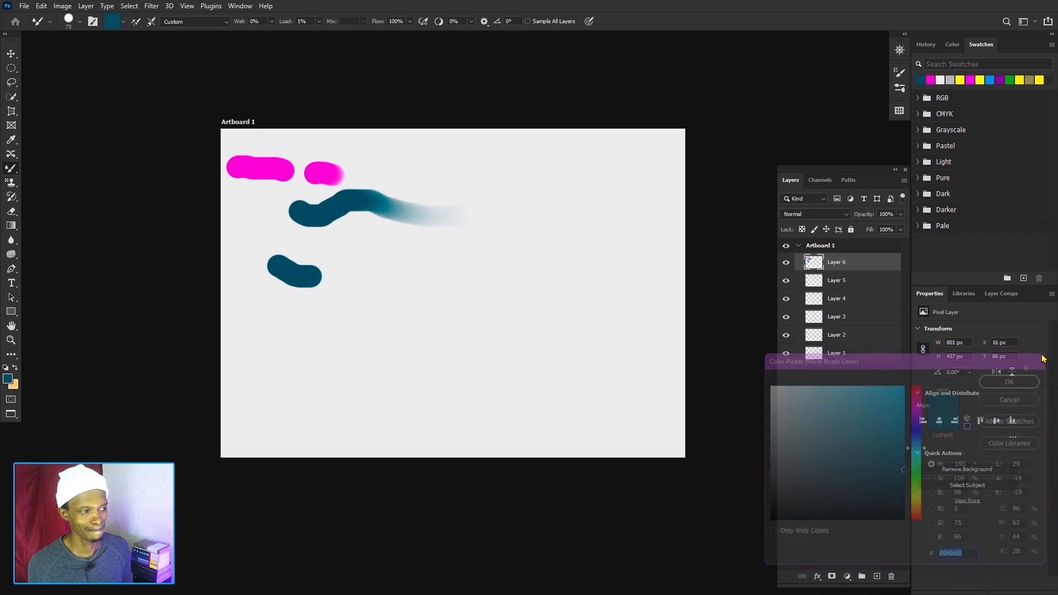
left_click(124, 22)
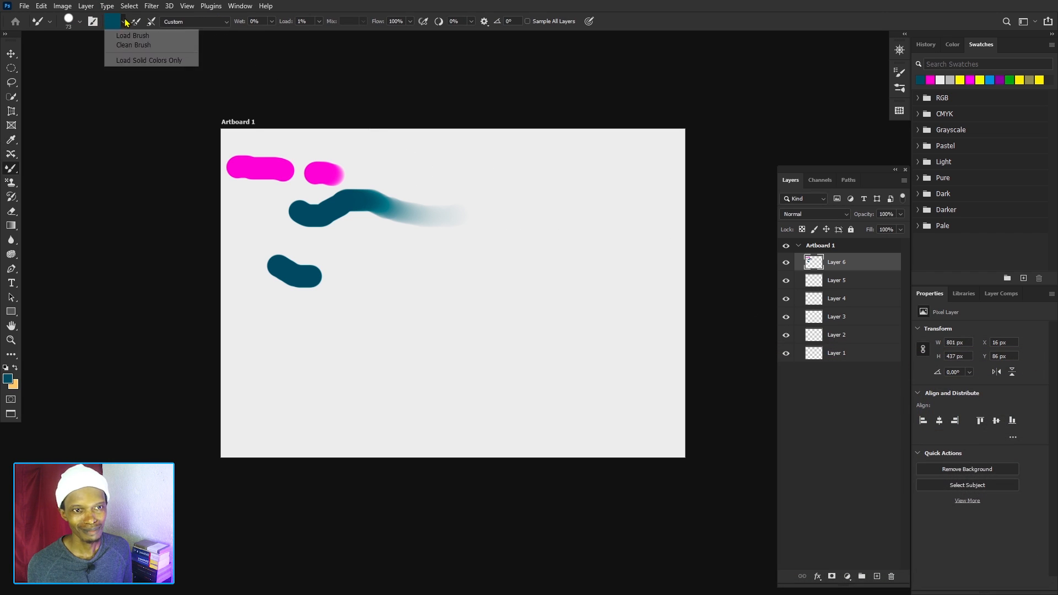
left_click(143, 47)
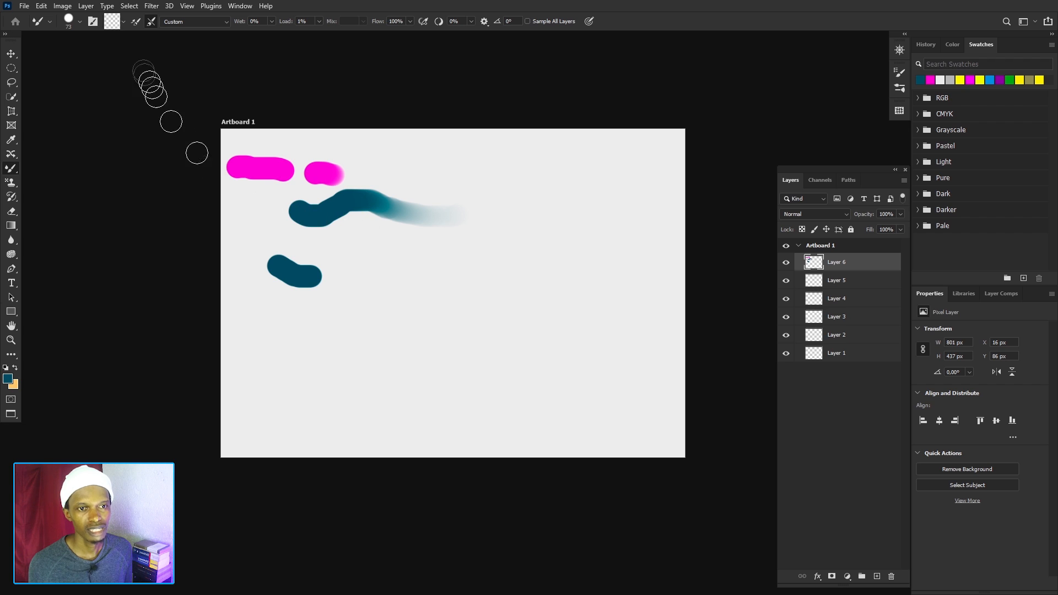
Set the Mixer Brush colour to magenta ff00d2 by sampling the existing magenta stroke.
left_click(119, 21)
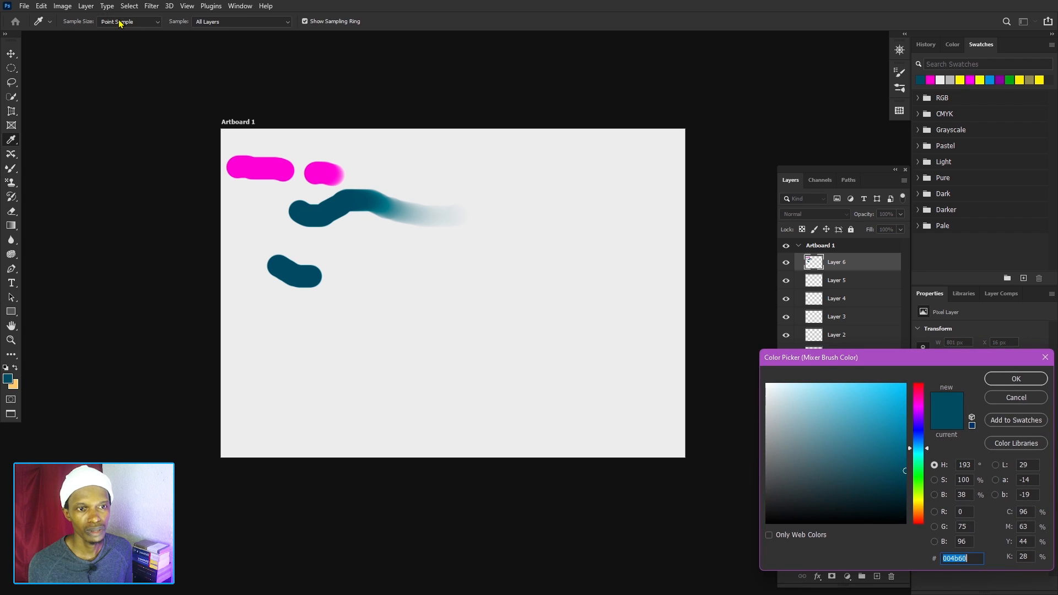
left_click(918, 403)
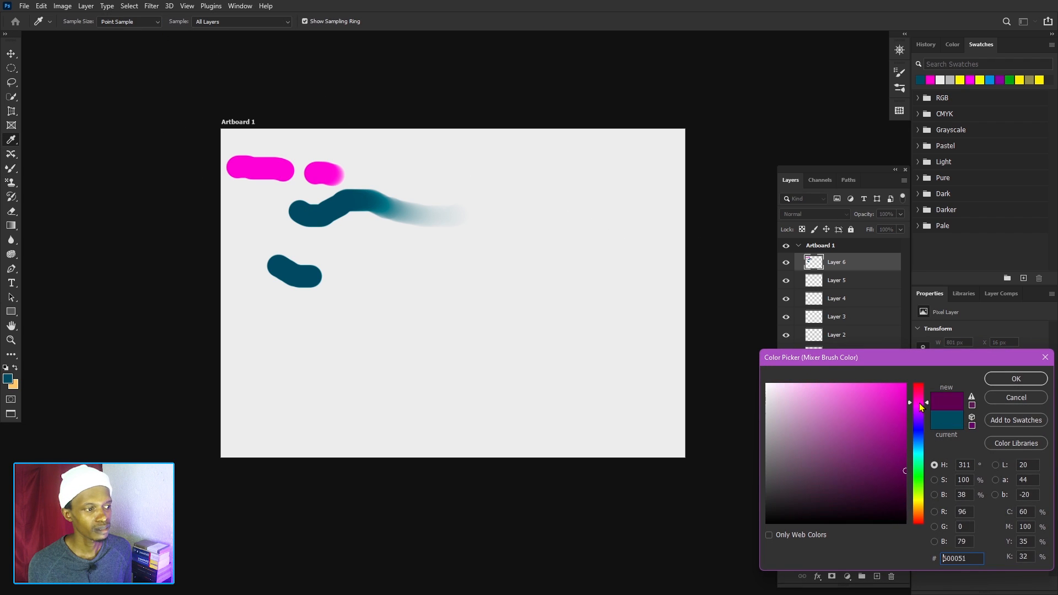
left_click(269, 164)
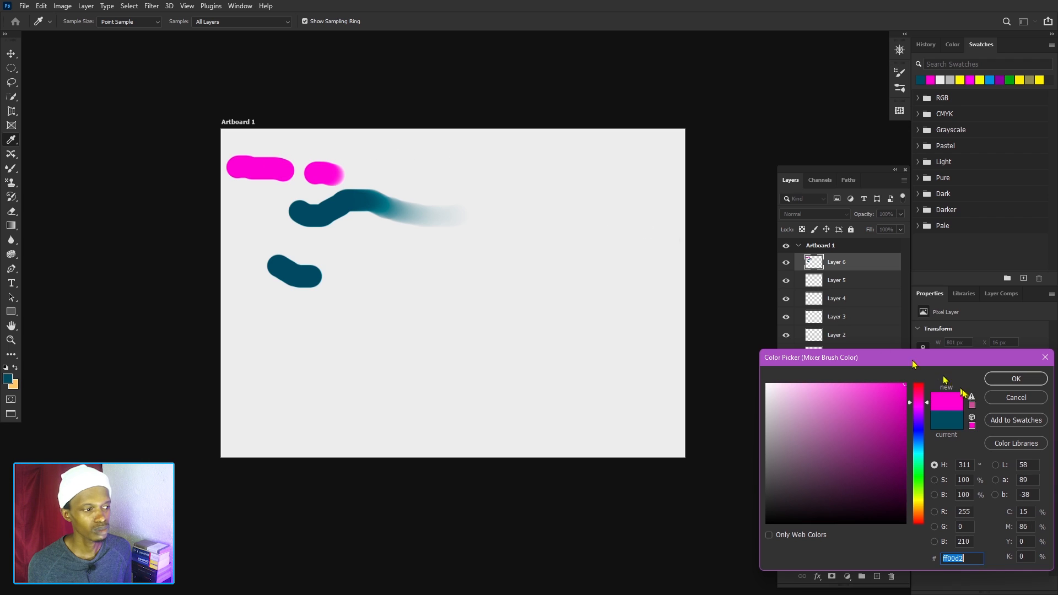
left_click(1015, 379)
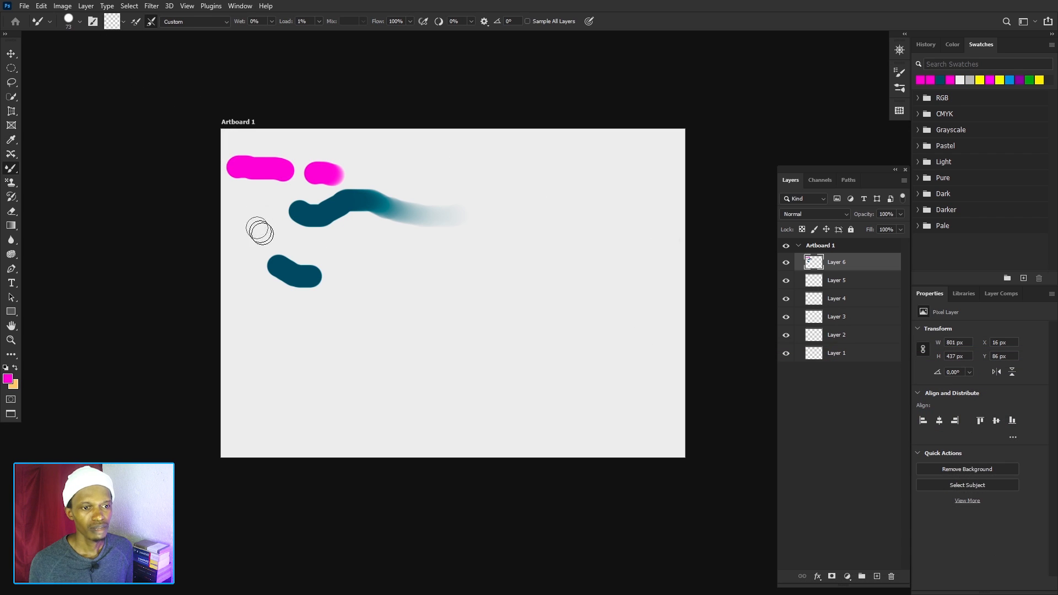
Load the brush manually and paint a short curved magenta stroke below the teal ones, then reload and paint a longer rising stroke beneath it.
left_click(124, 23)
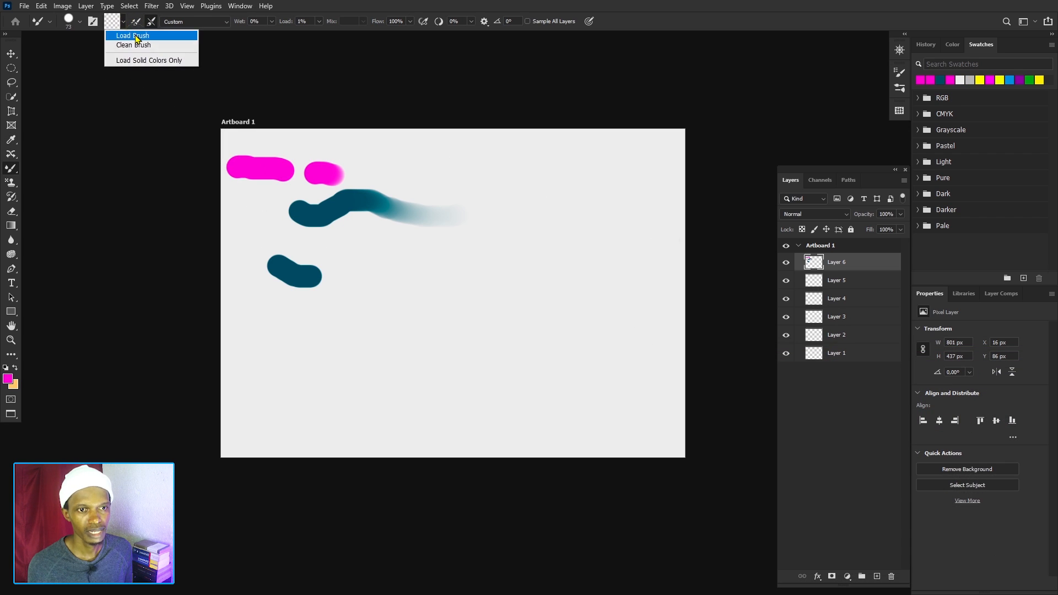
left_click(137, 33)
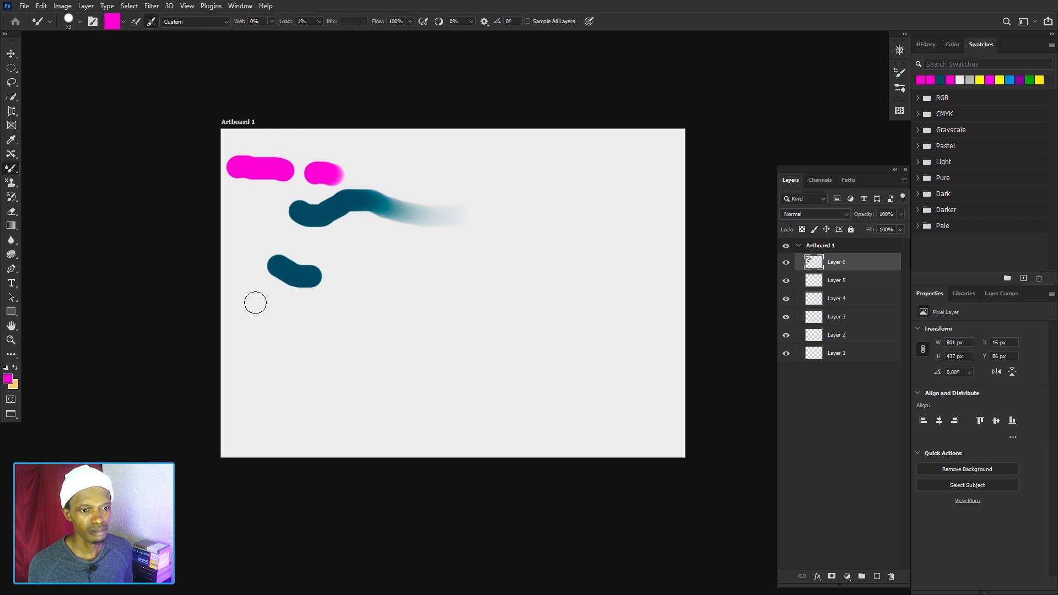
mouse_move(252, 300)
left_mouse_down()
mouse_move(290, 321)
mouse_move(324, 315)
left_mouse_up()
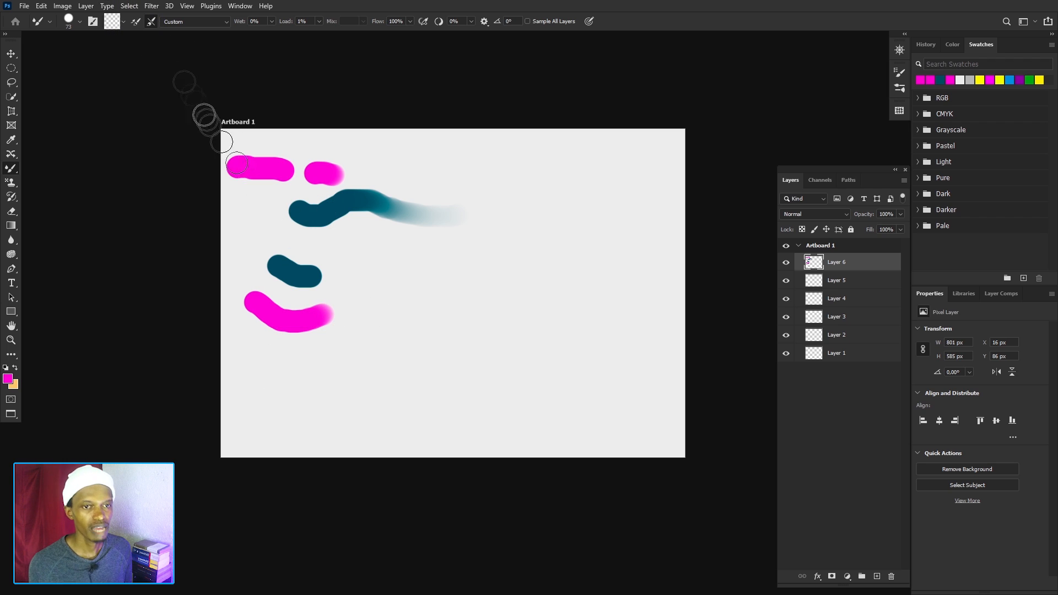
left_click(123, 22)
left_click(130, 33)
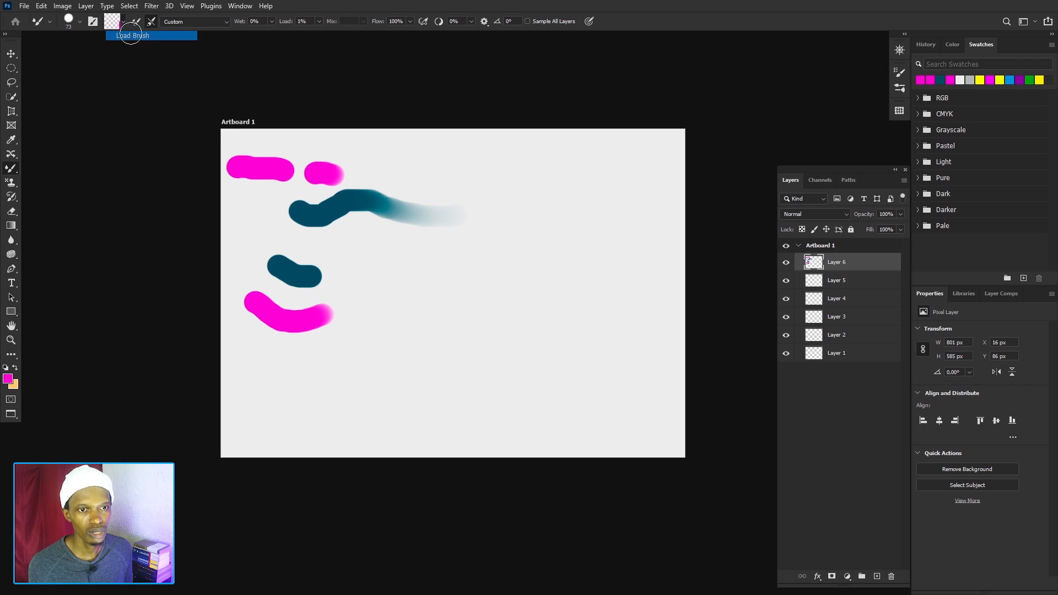
mouse_move(289, 366)
left_mouse_down()
mouse_move(324, 359)
mouse_move(406, 307)
mouse_move(436, 304)
left_mouse_up()
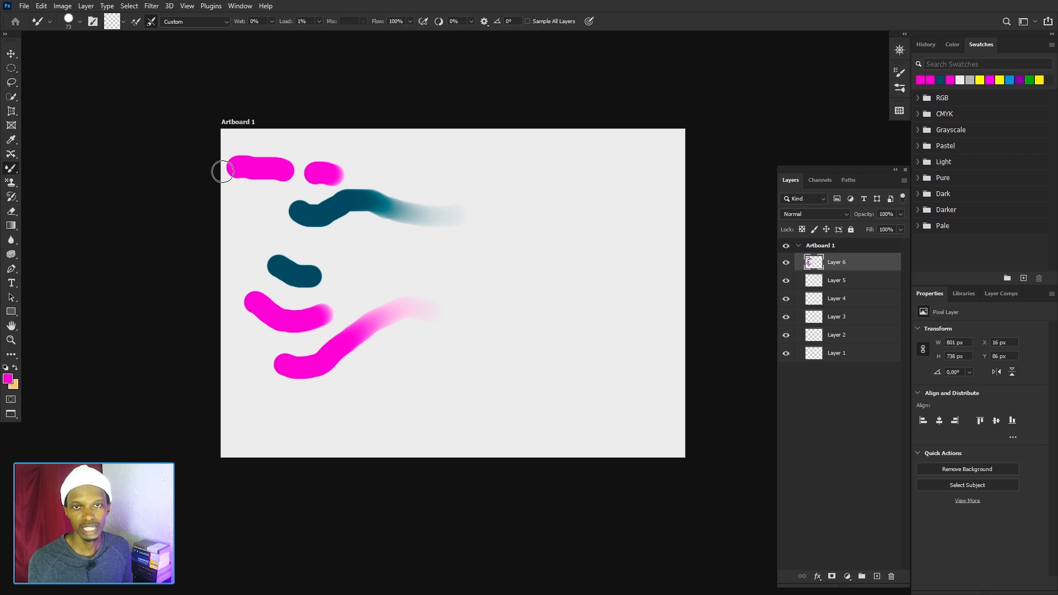
Turn on automatic loading after each stroke and paint five magenta strokes across the artboard on Layer 6.
left_click(135, 22)
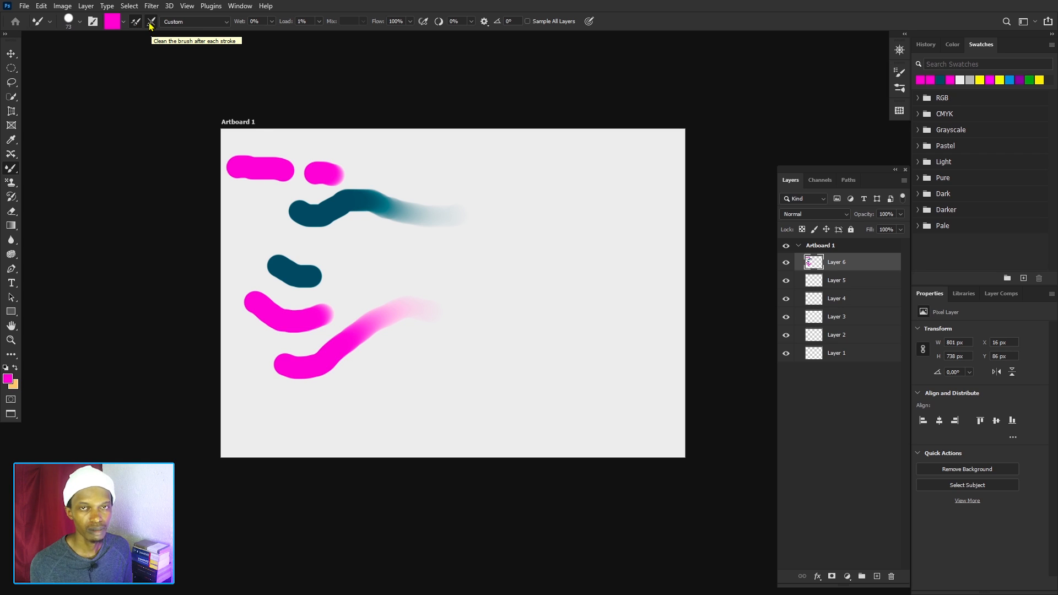
left_click_drag(367, 158, 438, 160)
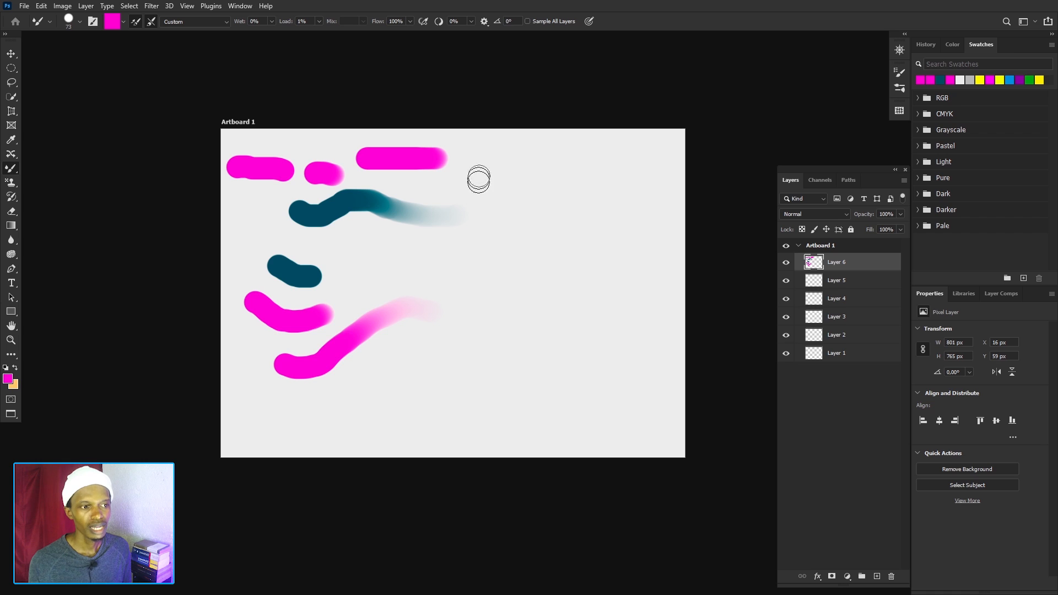
mouse_move(479, 157)
left_mouse_down()
mouse_move(503, 201)
mouse_move(543, 237)
mouse_move(552, 300)
left_mouse_up()
left_click_drag(459, 265, 574, 390)
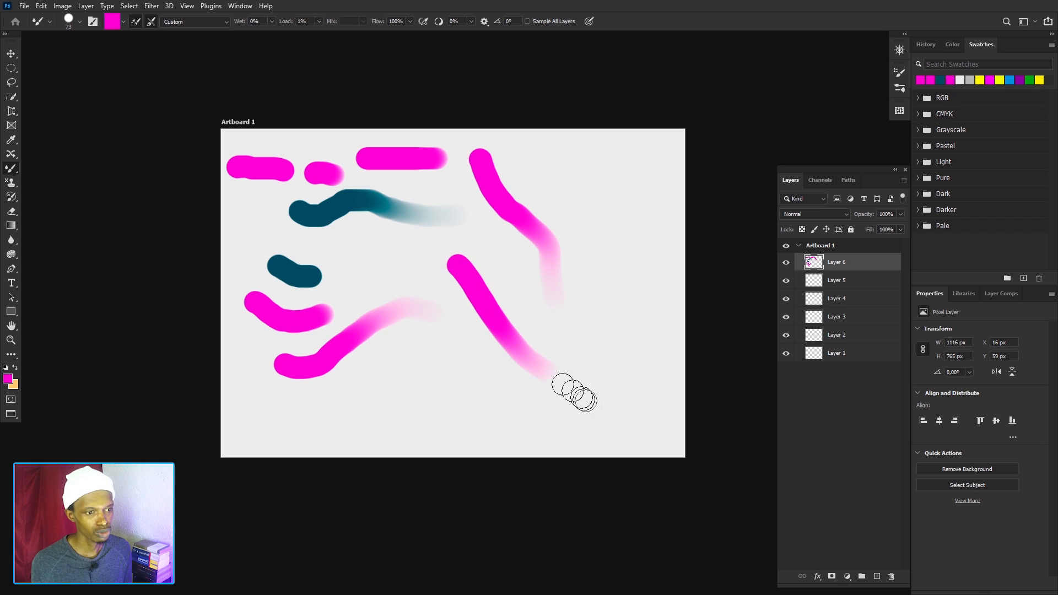
left_click_drag(554, 155, 628, 301)
left_click_drag(341, 337, 550, 274)
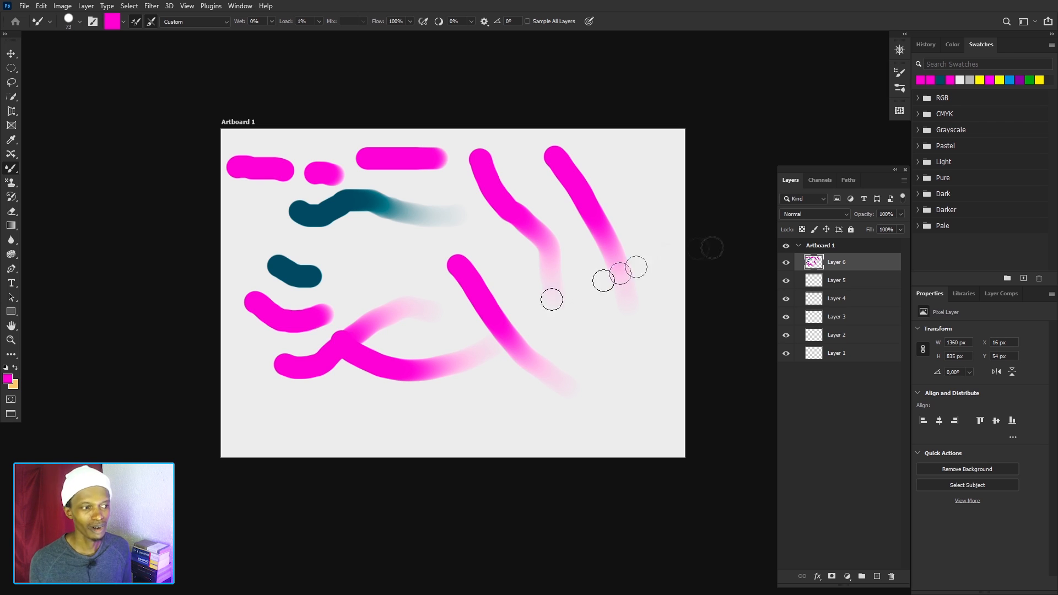
Delete Layer 6 with all its test strokes.
key("Delete")
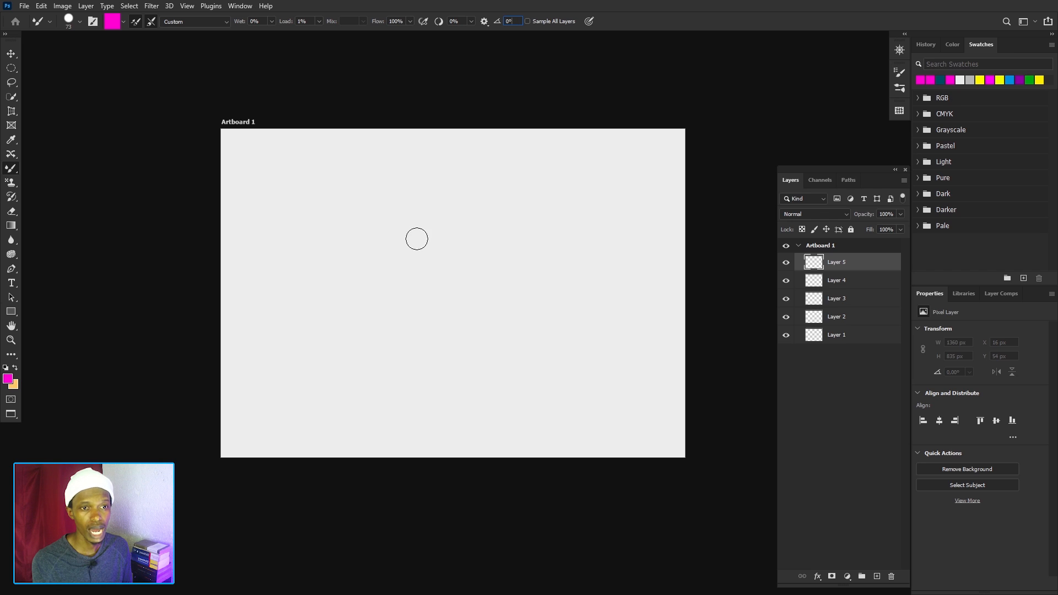
Choose the KYLE Ultimate Inking Thick 'n Thin preset from the Wet Media Brushes.
left_click(80, 23)
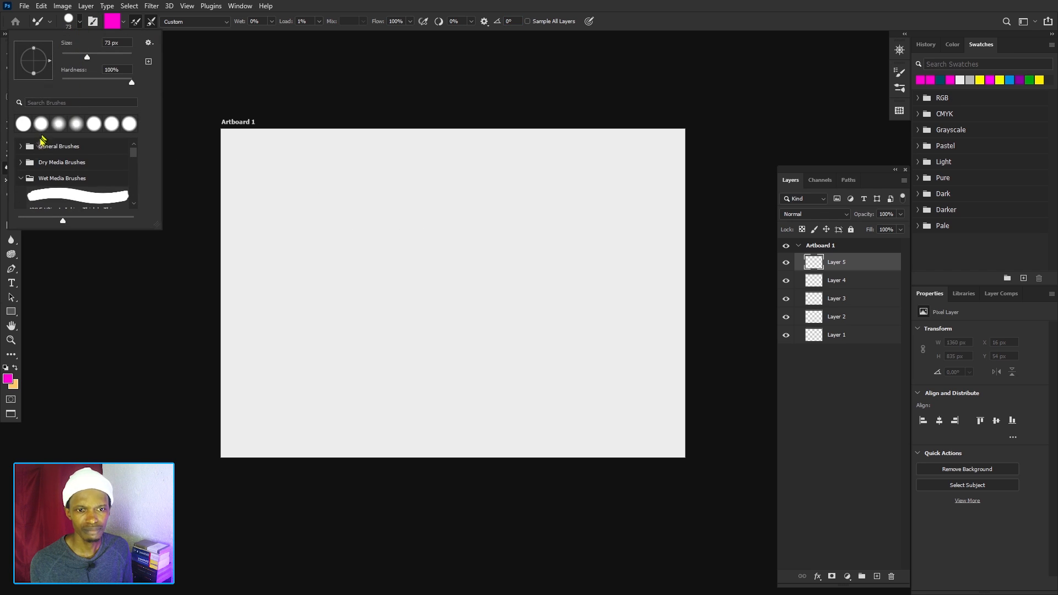
scroll(55, 188, "down", 3)
scroll(58, 187, "up", 1)
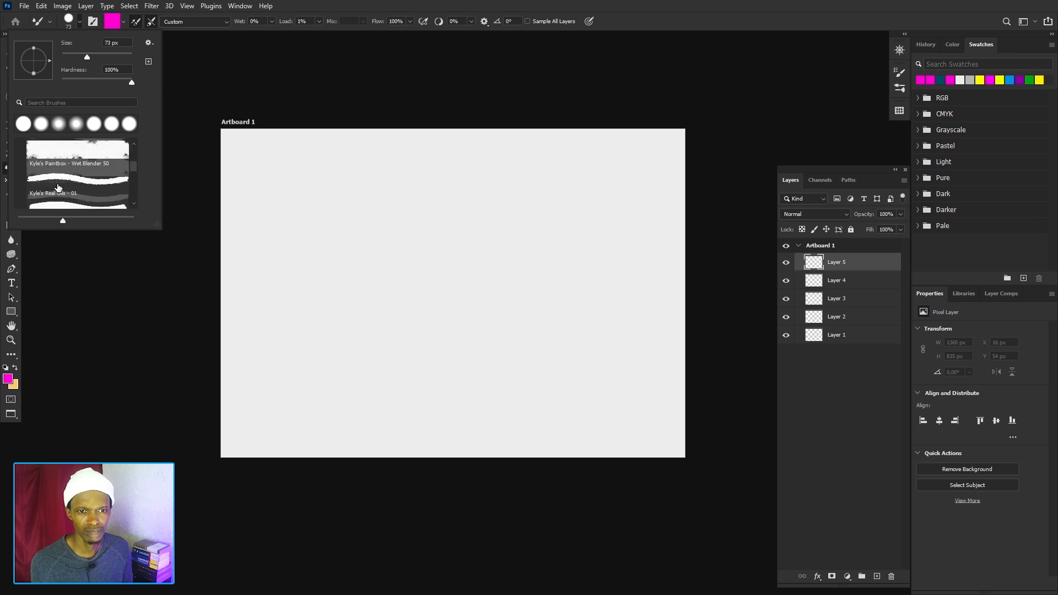
scroll(59, 176, "up", 1)
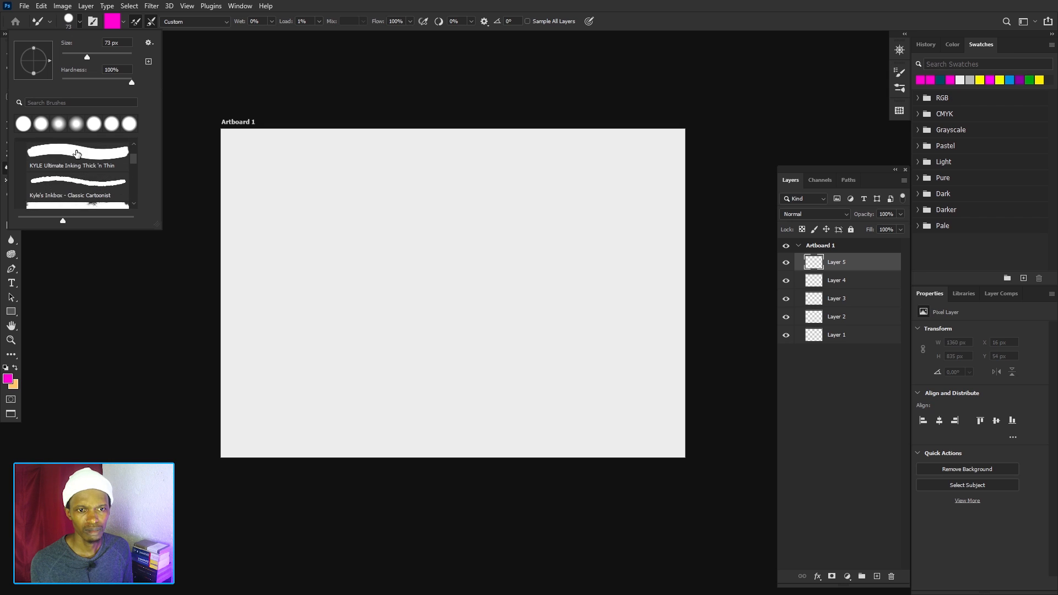
left_click(76, 153)
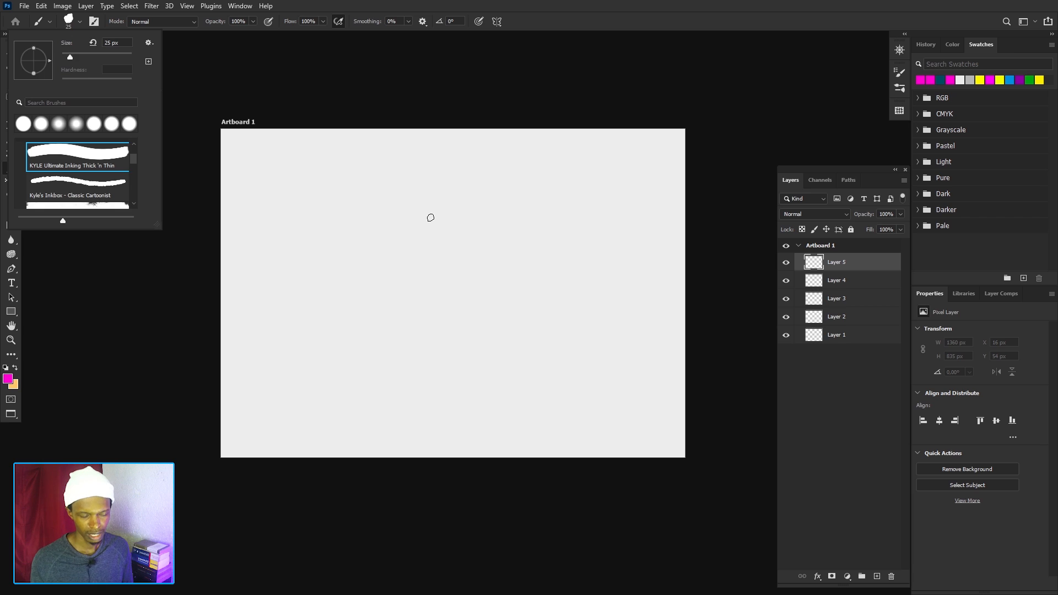
Enlarge the brush to 384 px and stamp two magenta dabs on Layer 5, the second with the brush angle set to 56°.
left_click_drag(431, 217, 484, 226)
left_click(437, 225)
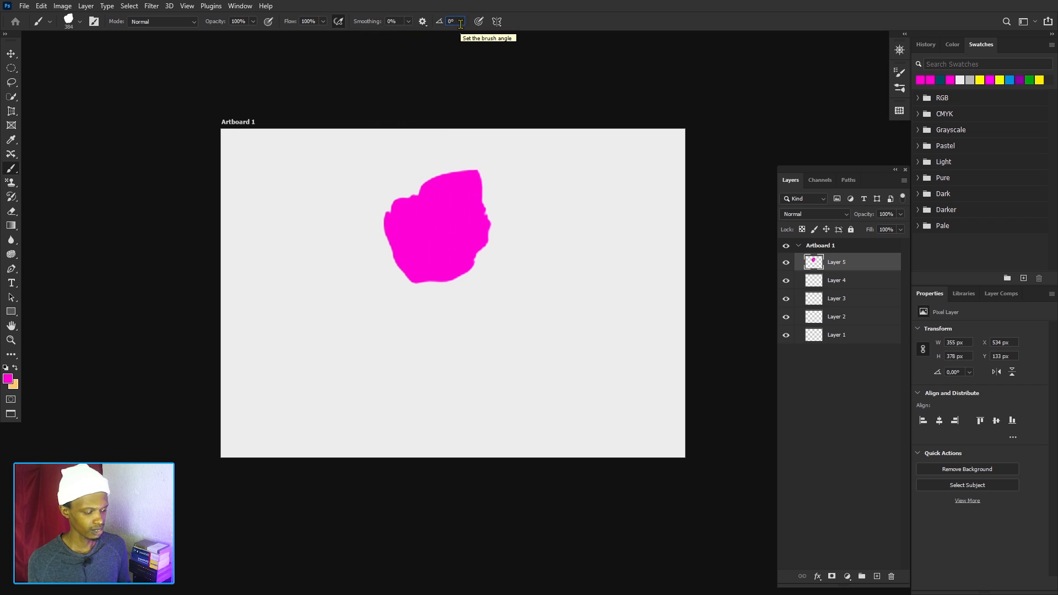
type("56")
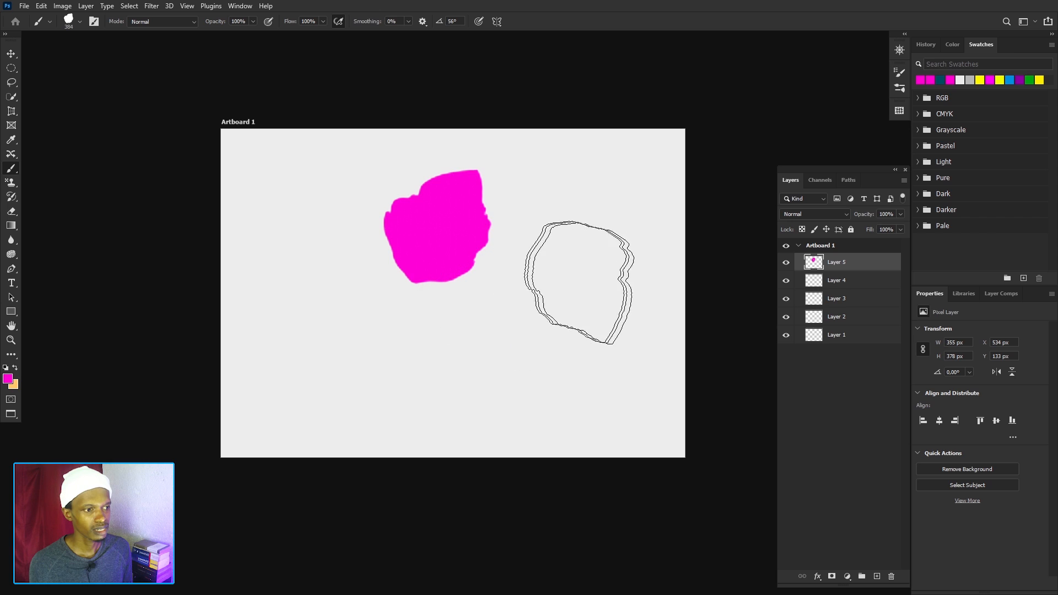
left_click(576, 287)
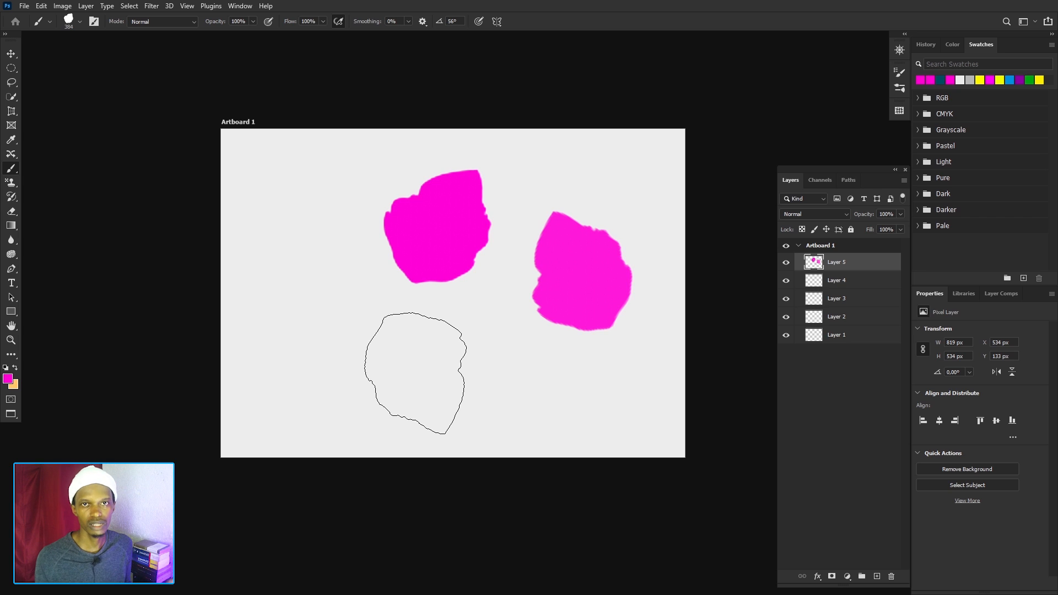
Undo both magenta dabs on Layer 5.
key("ctrl+z")
key("ctrl+z")
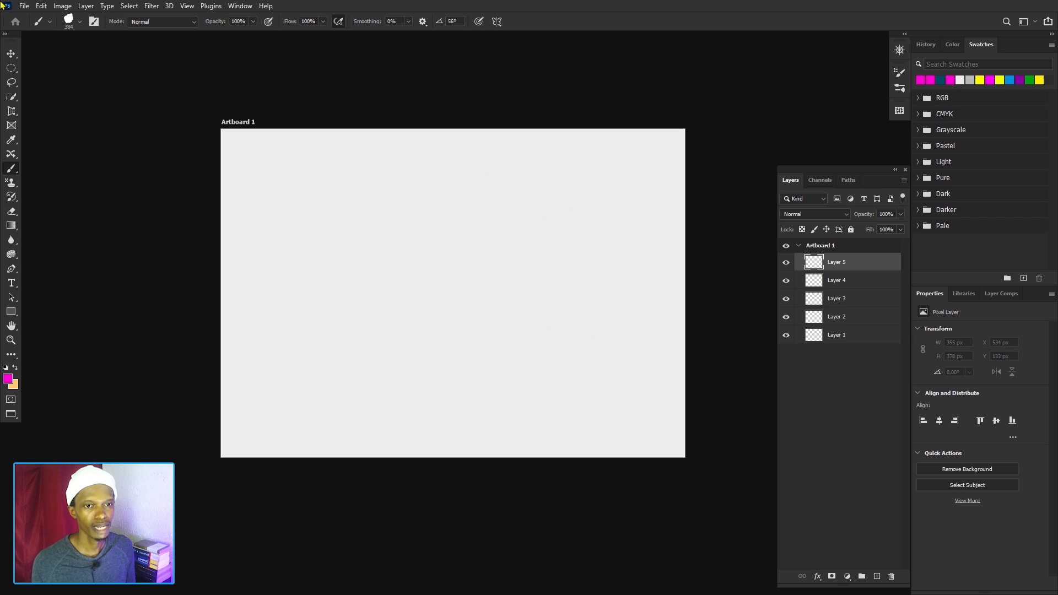
Change the brush to a recent hard round tip and reduce its size to 67 px.
left_click(78, 24)
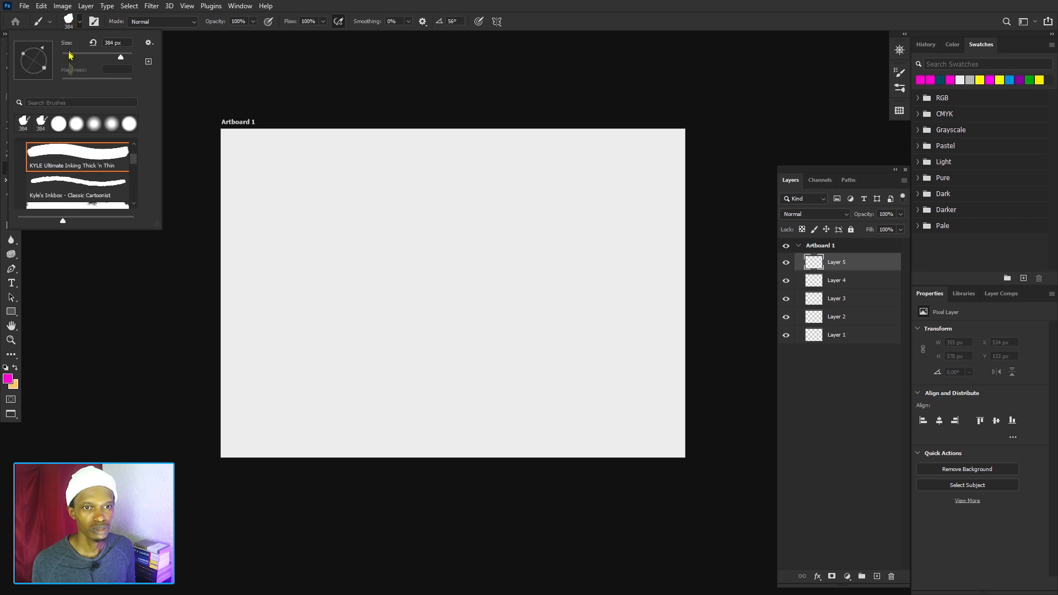
left_click(58, 123)
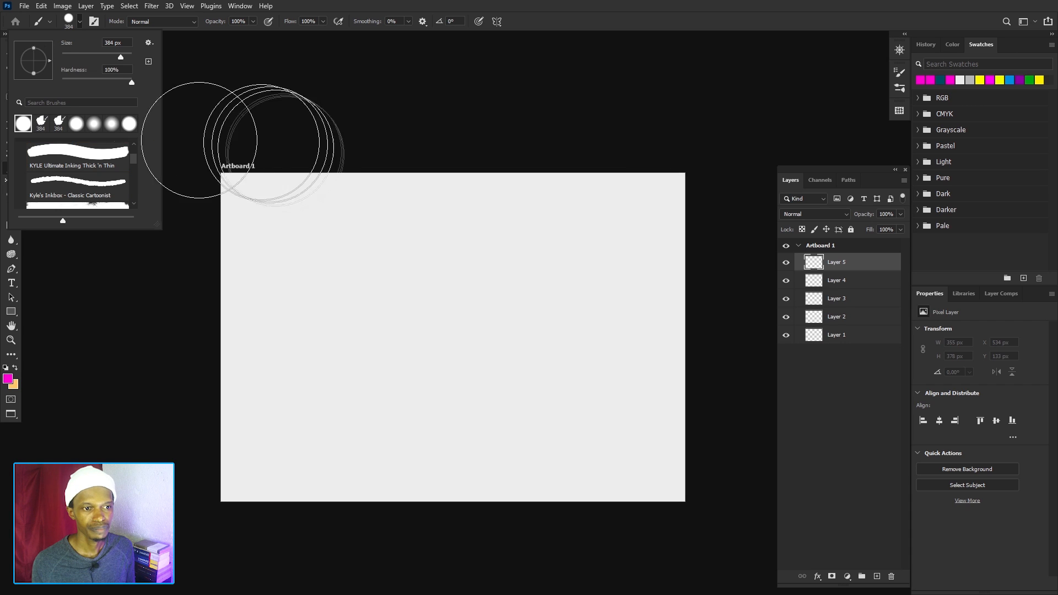
scroll(290, 174, "down", 2)
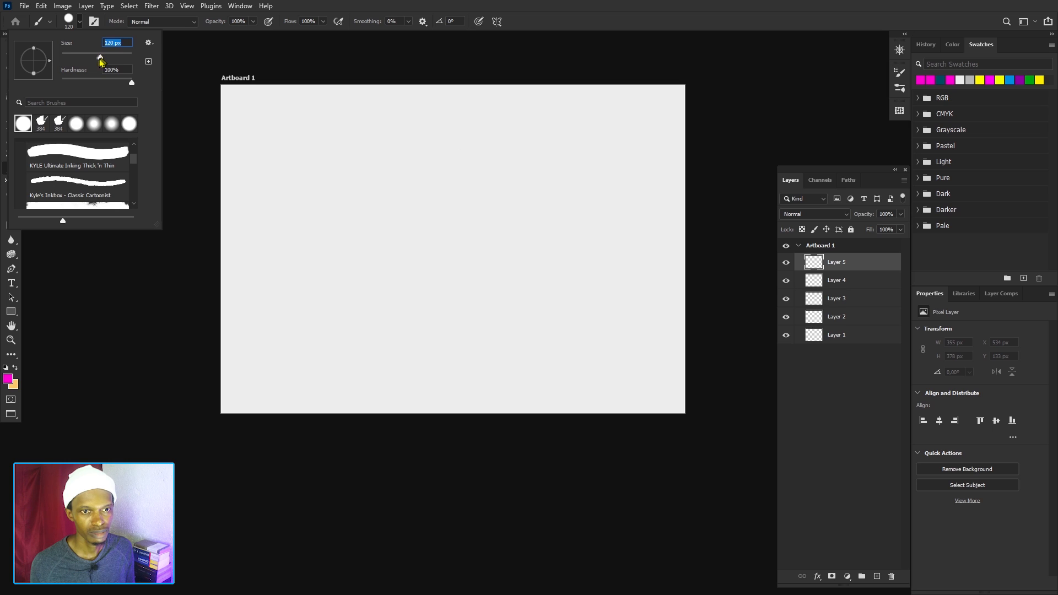
left_click_drag(101, 61, 94, 58)
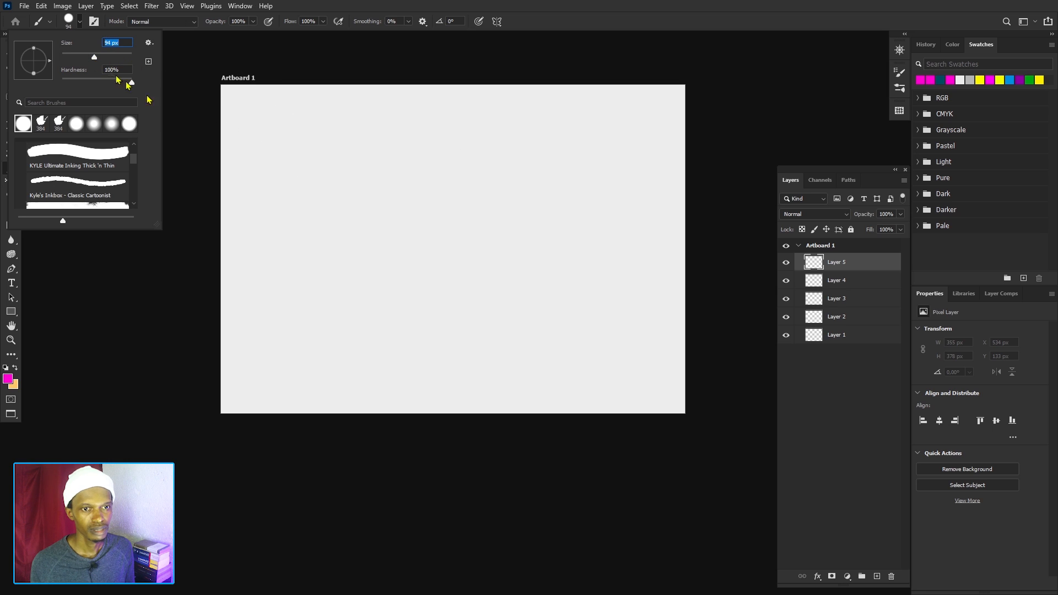
left_click_drag(94, 57, 92, 57)
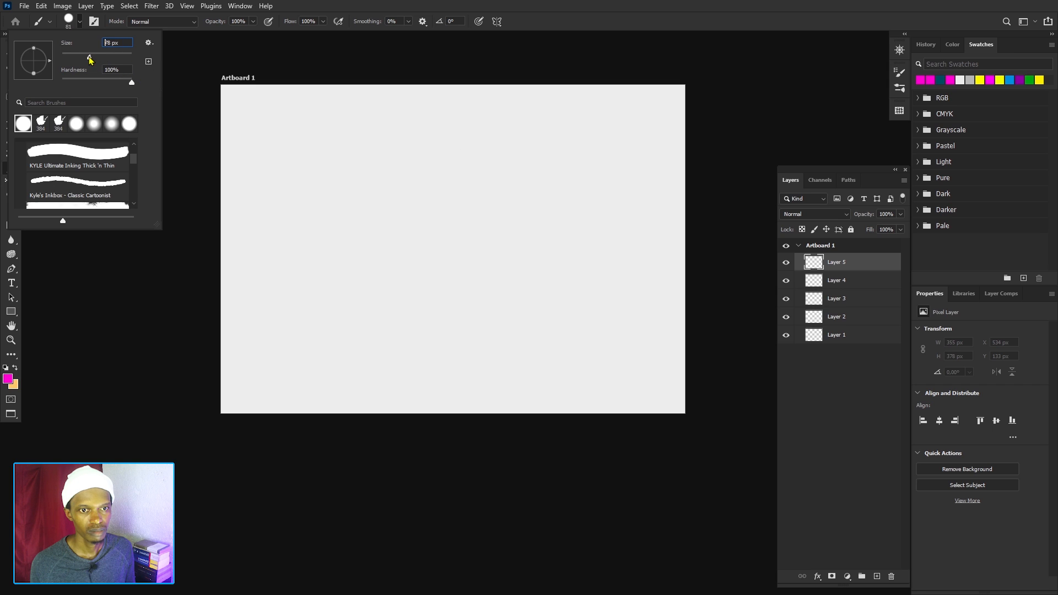
left_click_drag(86, 59, 85, 57)
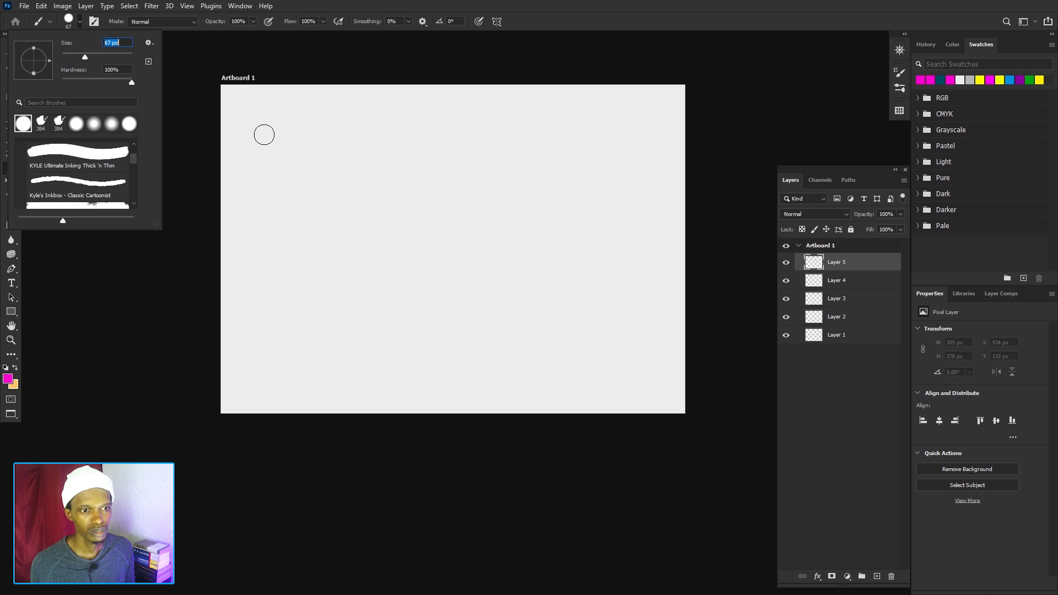
left_click(577, 21)
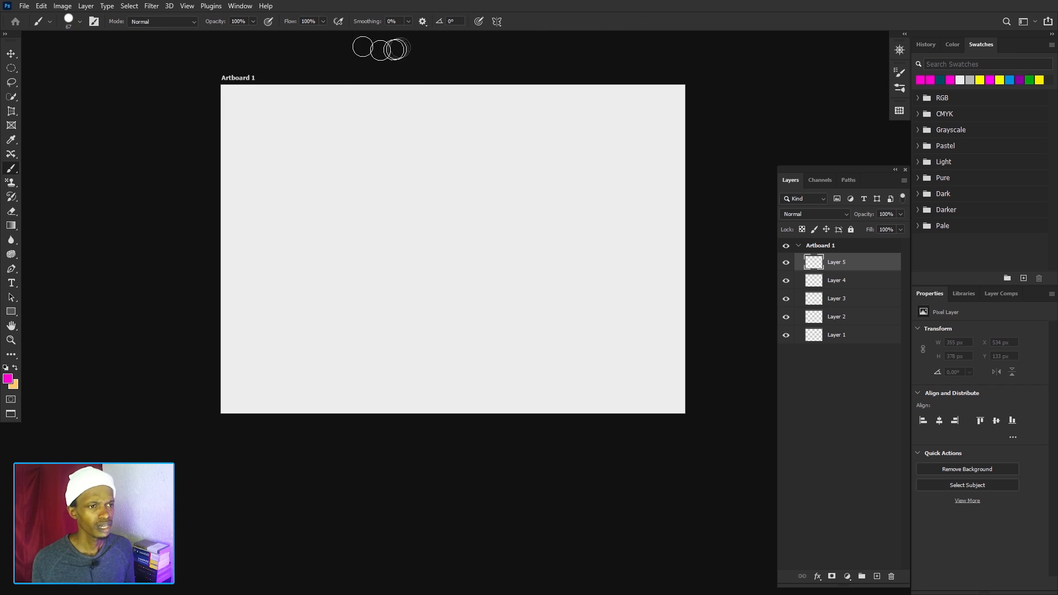
Switch back to the Mixer Brush tool and view its smoothing options.
right_click(15, 168)
left_click(94, 200)
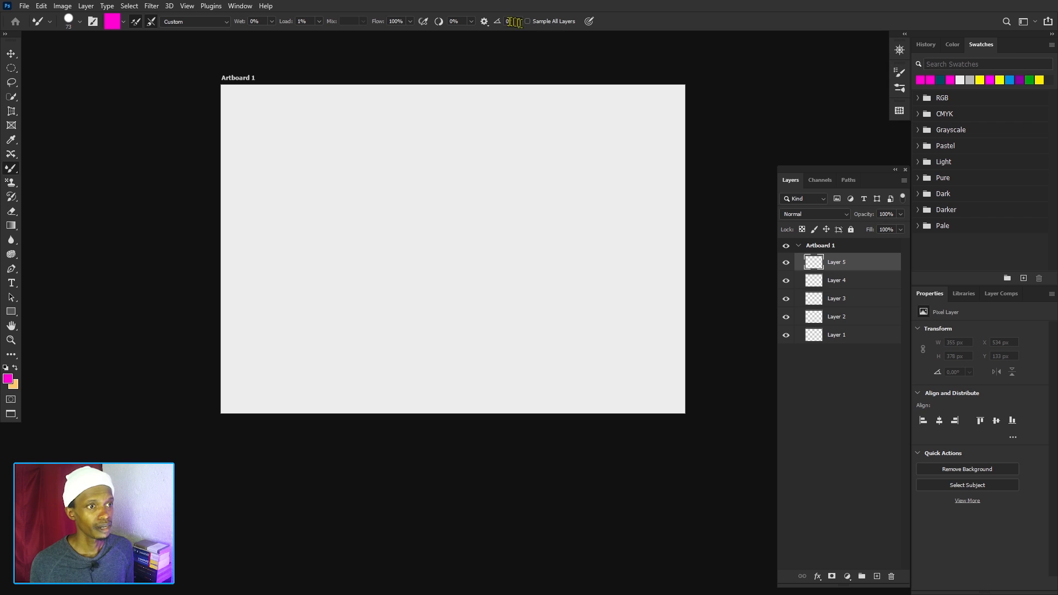
left_click(484, 22)
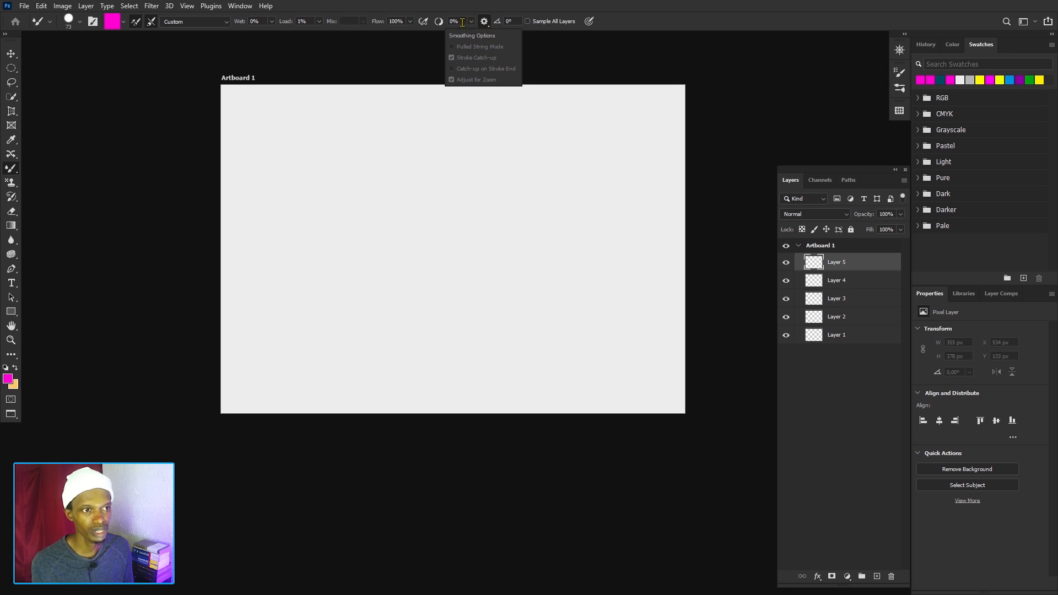
left_click(461, 21)
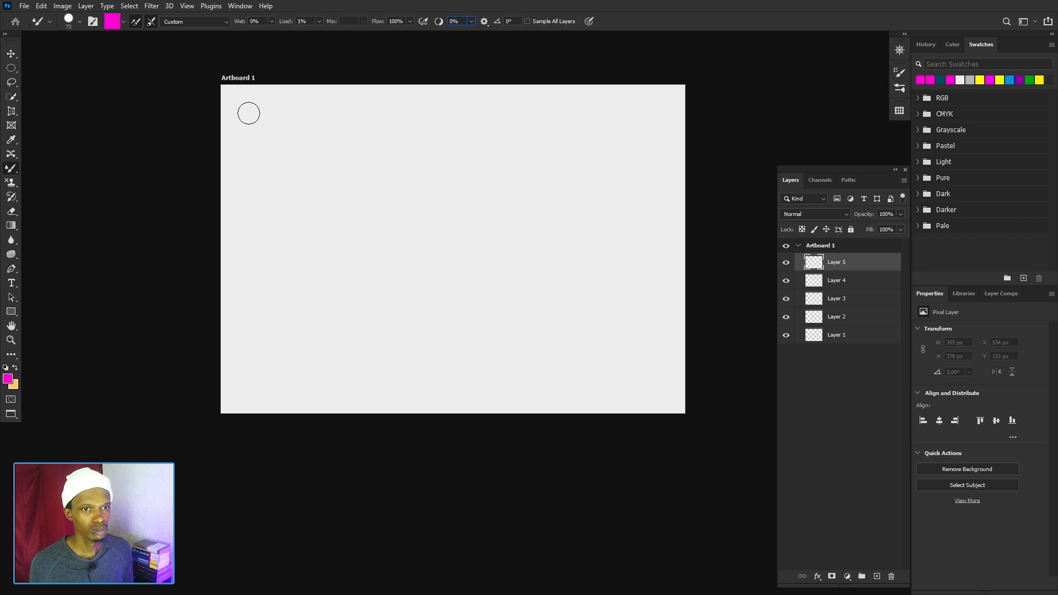
Paint a wavy magenta stroke about 503 px wide in the artboard's upper-left area on Layer 5, and set the Mixer Brush Load to 60%.
left_click_drag(249, 113, 388, 146)
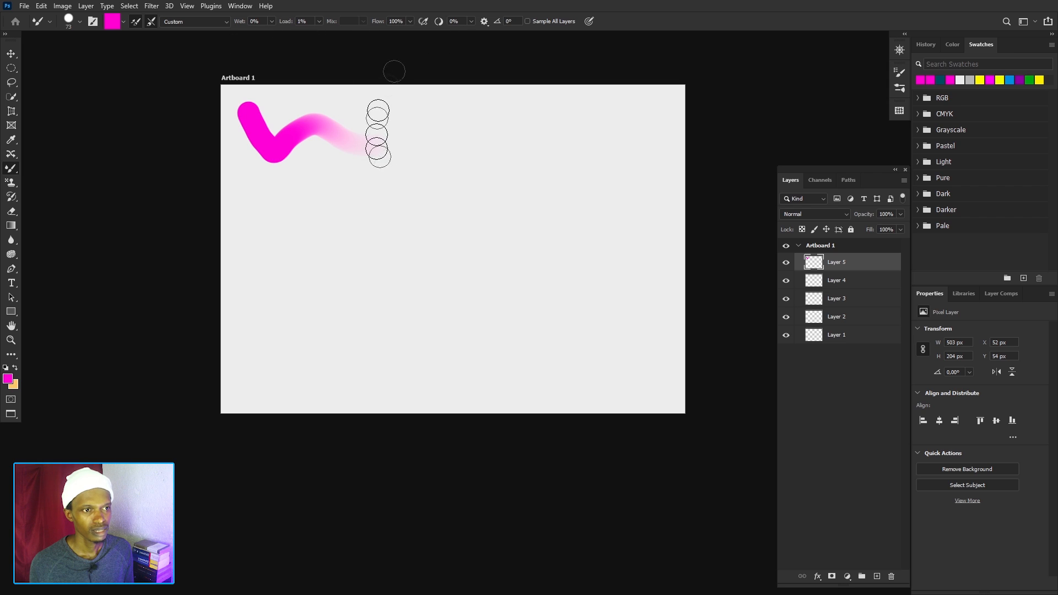
left_click(319, 22)
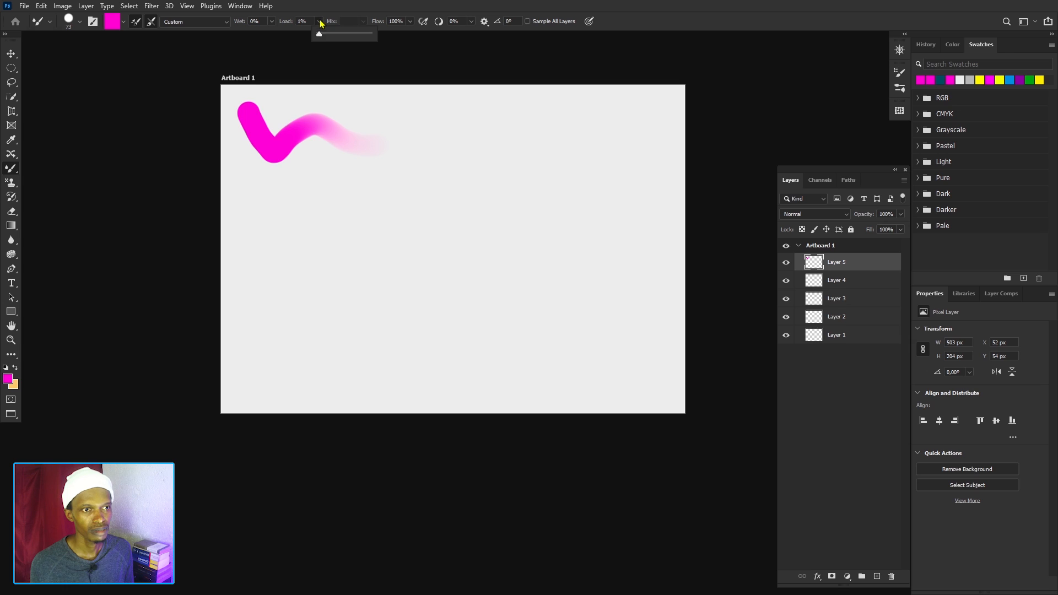
left_click_drag(322, 35, 348, 43)
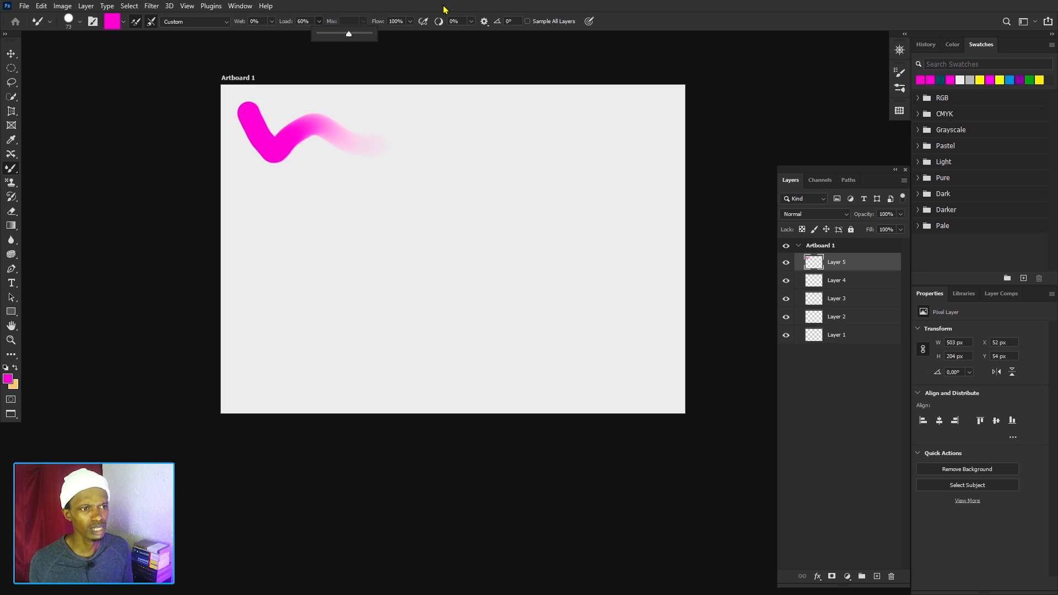
Undo the last magenta stroke and paint a longer wavy one about 1398 px wide across the artboard's upper area on Layer 5.
key("ctrl+z")
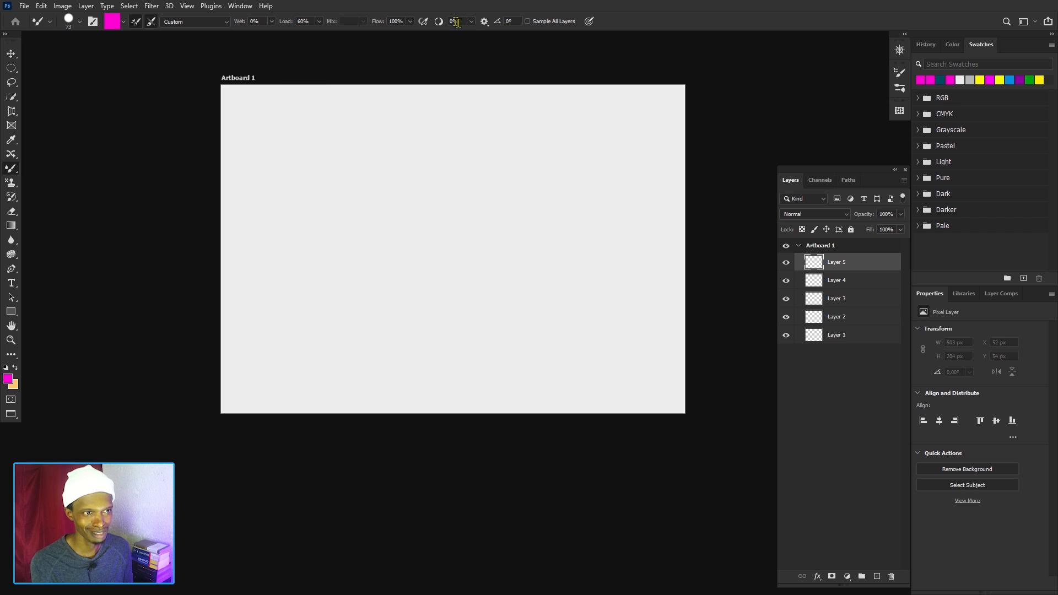
left_click(248, 116)
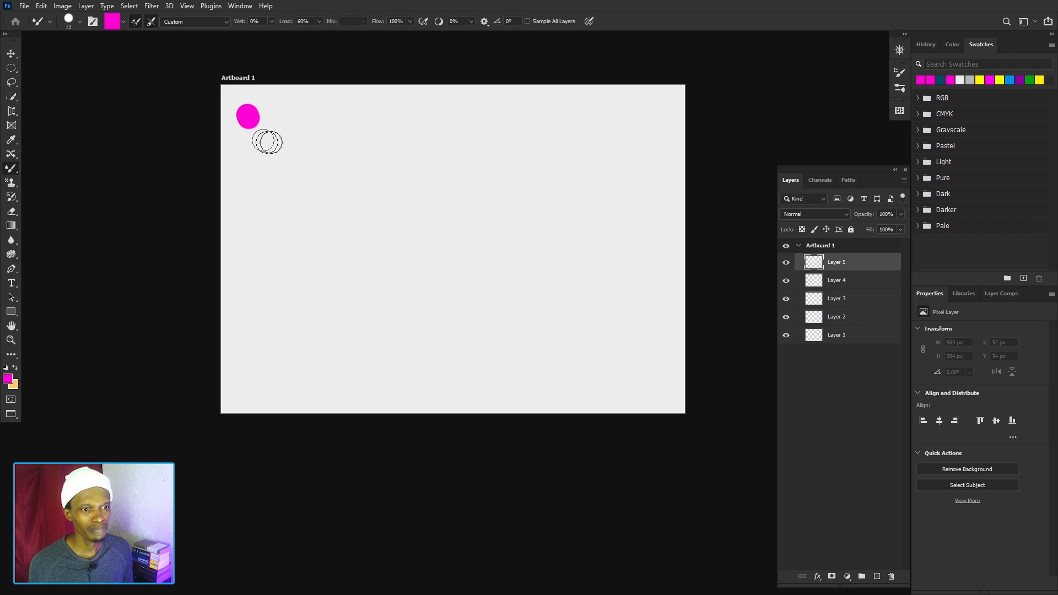
mouse_move(267, 142)
left_mouse_down()
mouse_move(328, 123)
mouse_move(385, 143)
mouse_move(486, 126)
mouse_move(640, 133)
mouse_move(632, 192)
left_mouse_up()
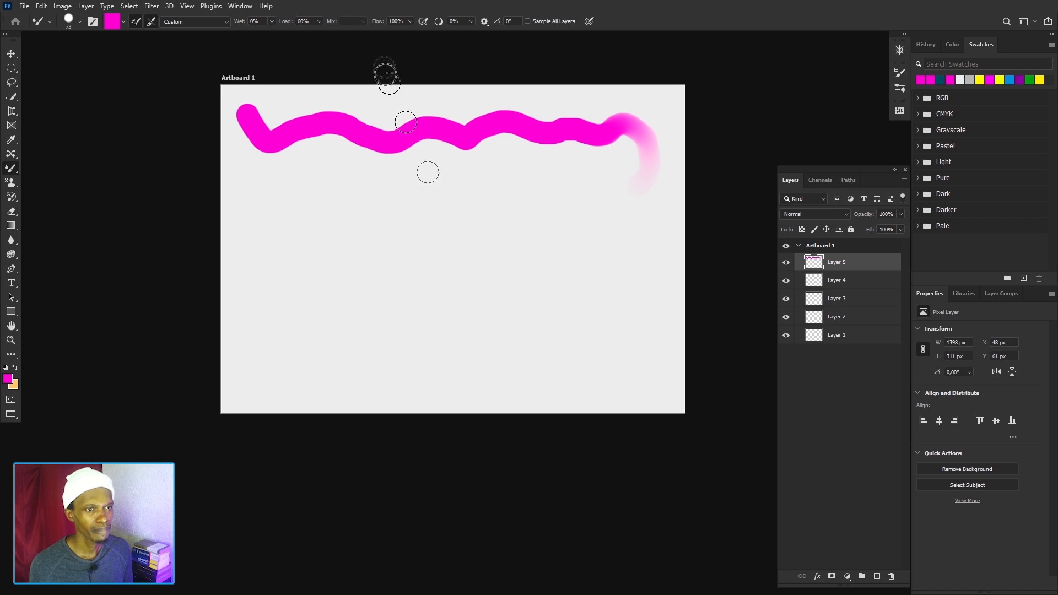
Set the Mixer Brush smoothing to 51% and paint a second magenta stroke below the first, curving back at its end.
left_click(471, 22)
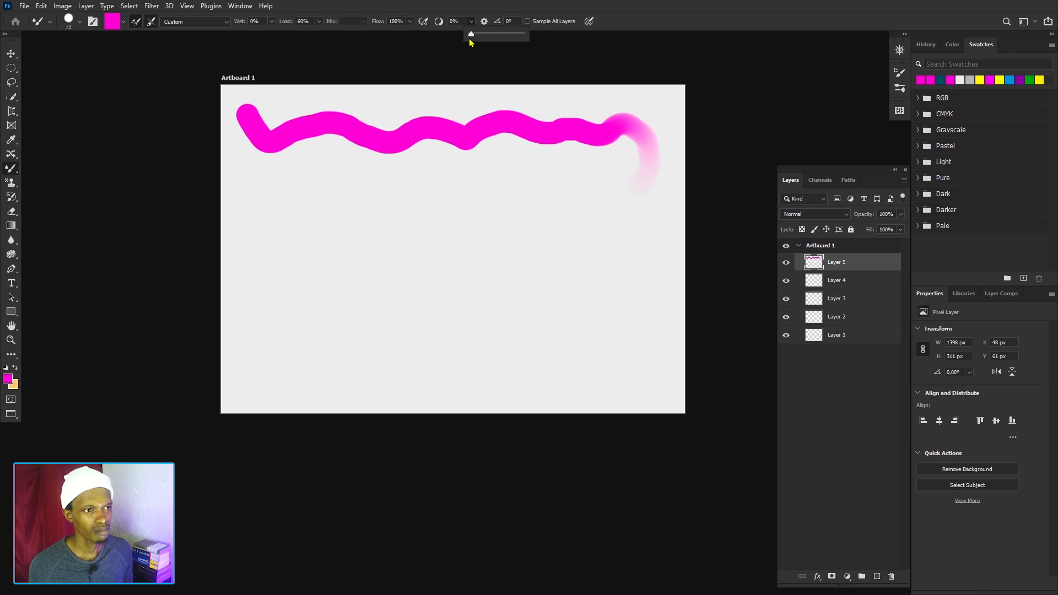
left_click_drag(470, 39, 490, 42)
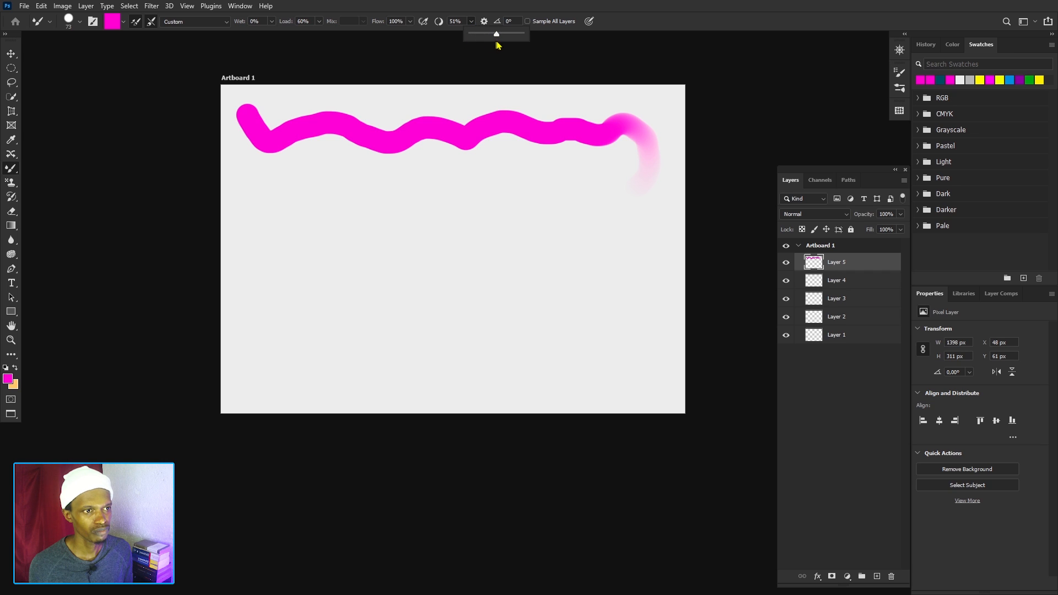
left_click(250, 179)
mouse_move(249, 176)
left_mouse_down()
mouse_move(423, 200)
mouse_move(590, 167)
mouse_move(614, 236)
mouse_move(422, 241)
left_mouse_up()
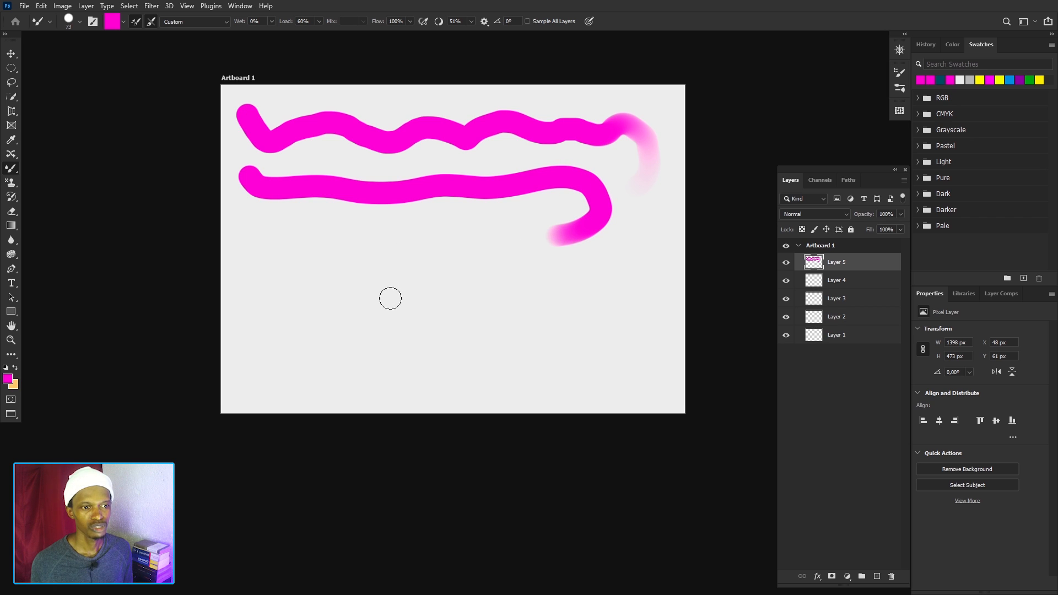
Set the smoothing to 100% and paint a third wavy magenta stroke across the middle of the artboard.
left_click(471, 21)
left_click_drag(470, 34, 498, 44)
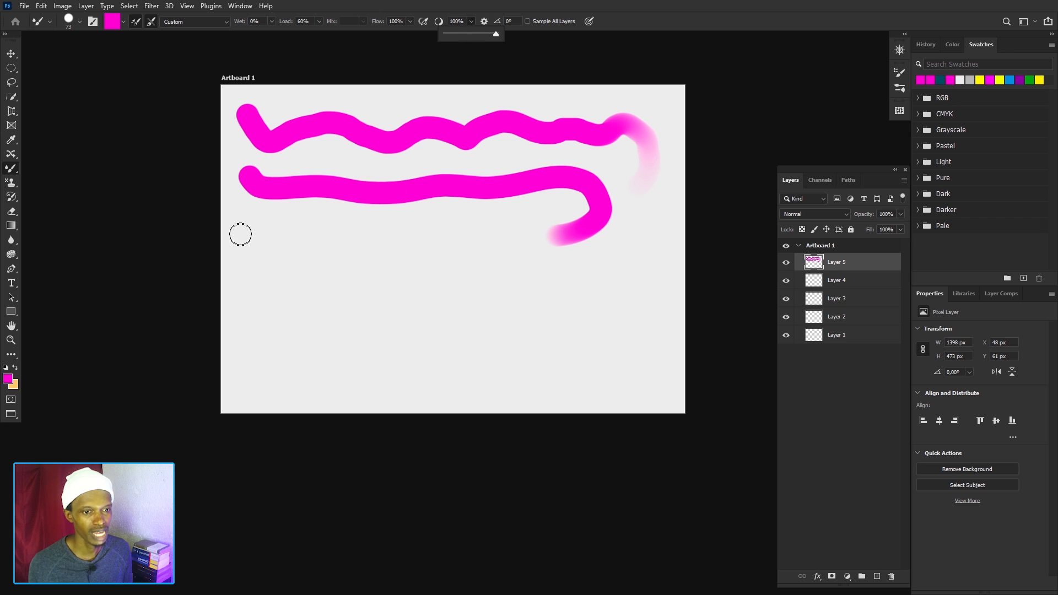
mouse_move(239, 233)
left_mouse_down()
mouse_move(269, 307)
mouse_move(336, 241)
mouse_move(363, 286)
mouse_move(427, 304)
mouse_move(441, 261)
mouse_move(465, 262)
mouse_move(505, 309)
mouse_move(552, 275)
mouse_move(564, 252)
mouse_move(608, 276)
mouse_move(647, 235)
mouse_move(647, 298)
left_mouse_up()
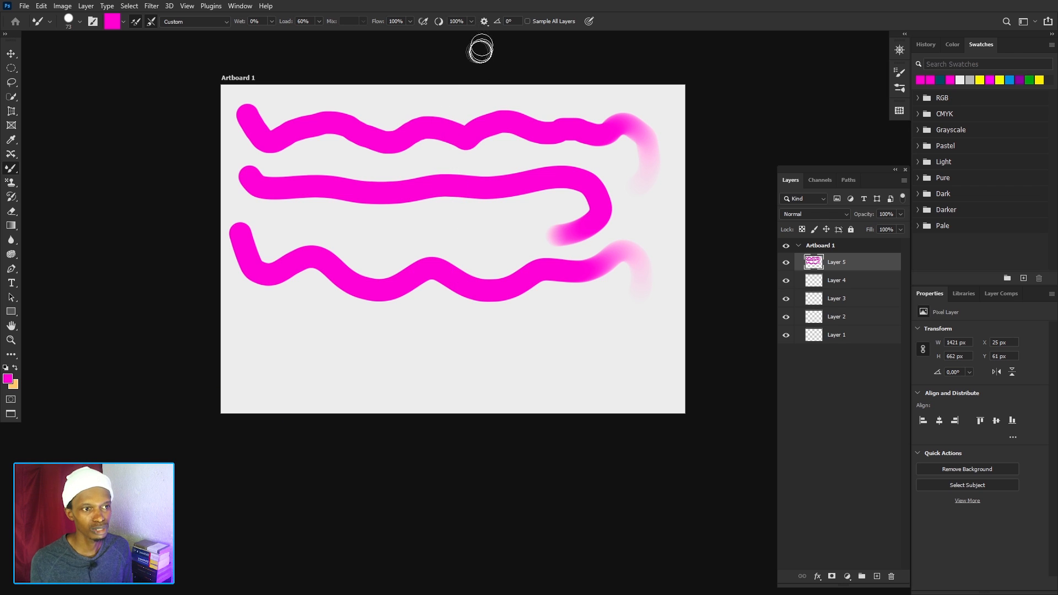
Reset the smoothing to 0% and undo the three smoothing test strokes on Layer 5.
left_click(472, 22)
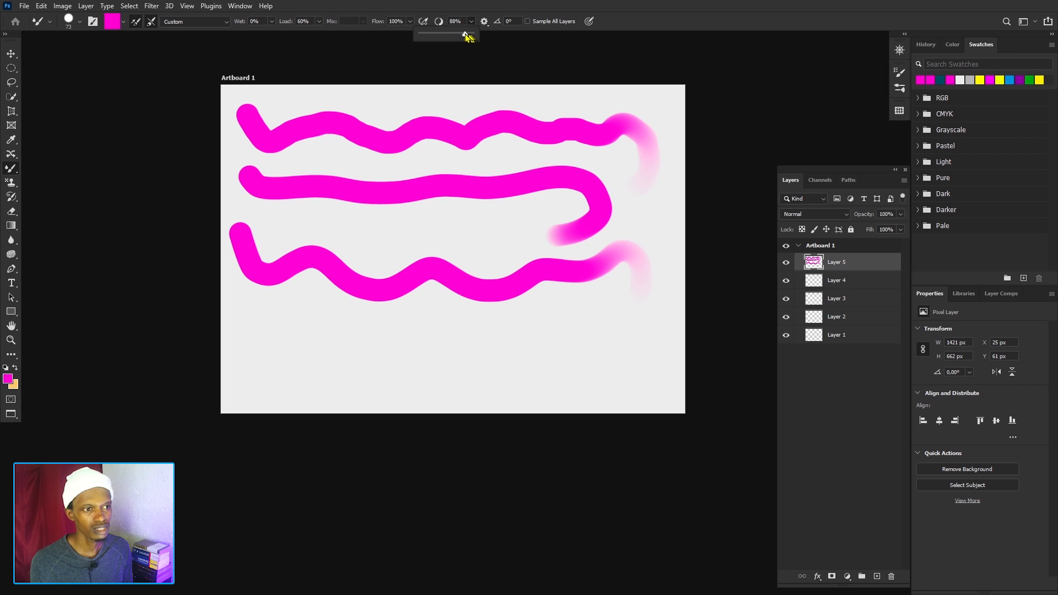
left_click_drag(465, 34, 421, 33)
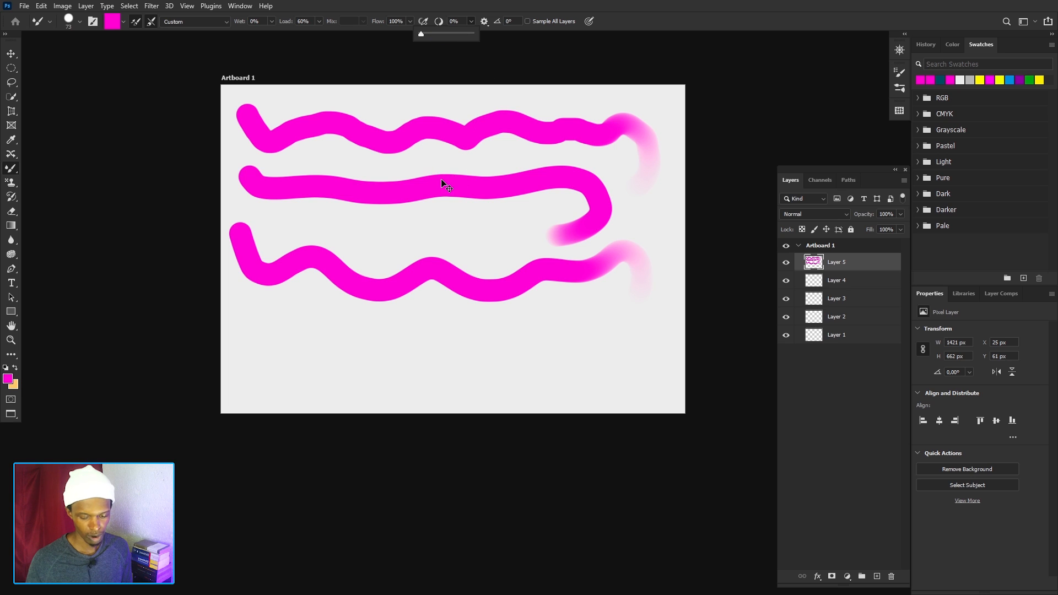
key("ctrl+z")
key("ctrl+z")
key("ctrl+z")
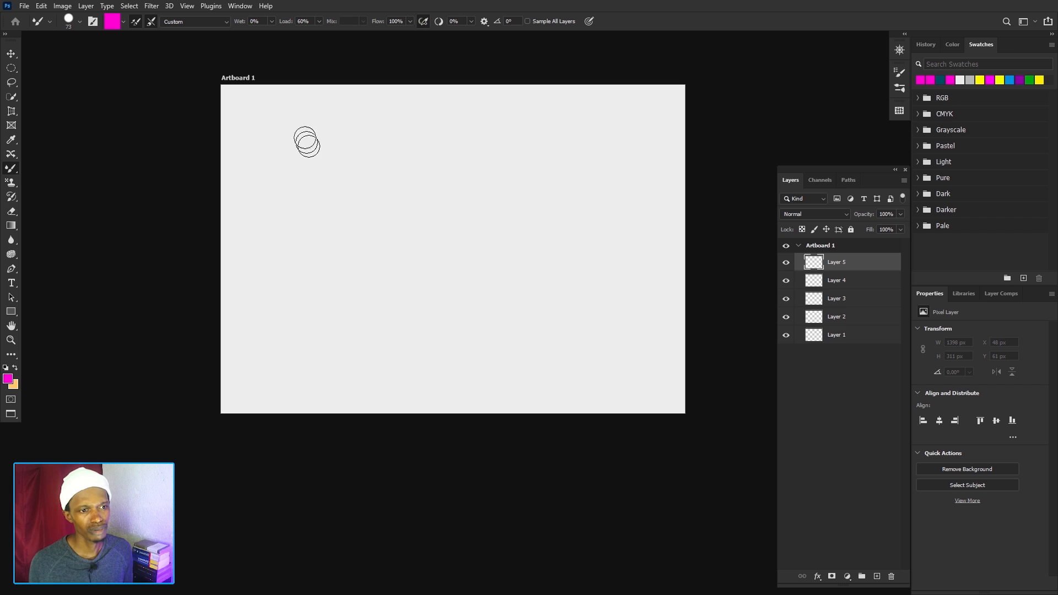
Paint four magenta test strokes down the artboard on Layer 5, covering about 1487 by 865 px in total.
mouse_move(245, 110)
left_mouse_down()
mouse_move(294, 142)
mouse_move(395, 109)
mouse_move(580, 142)
left_mouse_up()
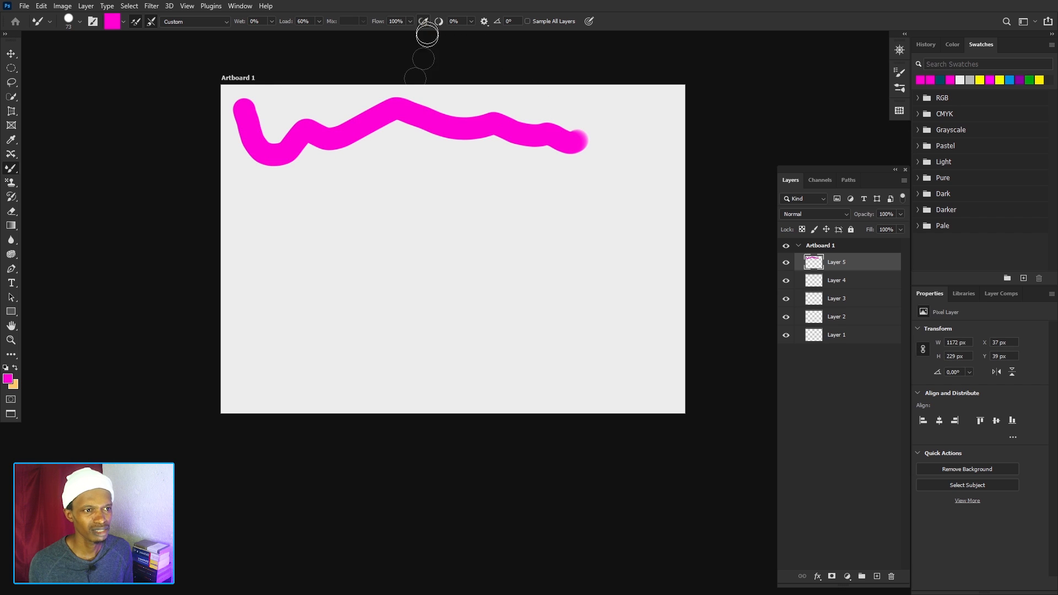
mouse_move(252, 191)
left_mouse_down()
mouse_move(326, 201)
mouse_move(405, 183)
mouse_move(536, 221)
mouse_move(557, 211)
left_mouse_up()
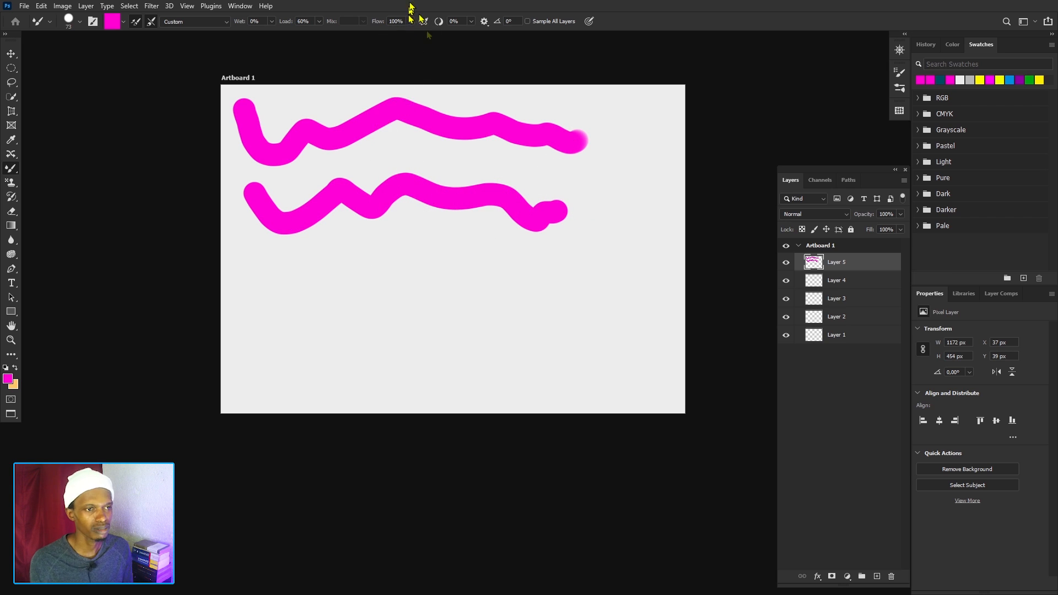
mouse_move(298, 269)
left_mouse_down()
mouse_move(581, 259)
mouse_move(607, 202)
mouse_move(603, 110)
left_mouse_up()
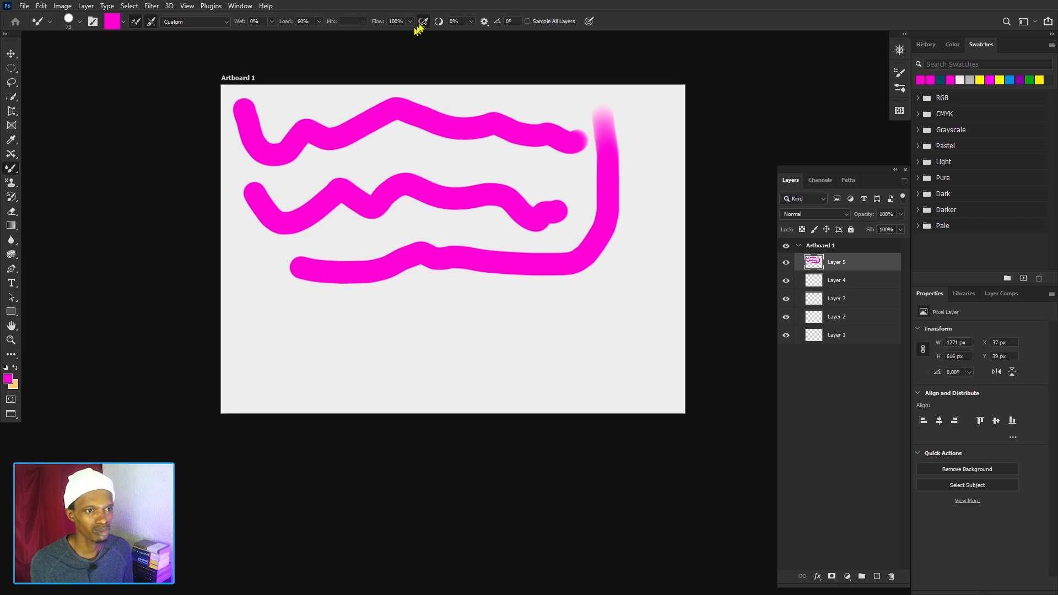
mouse_move(281, 287)
left_mouse_down()
mouse_move(347, 342)
mouse_move(661, 265)
mouse_move(649, 147)
left_mouse_up()
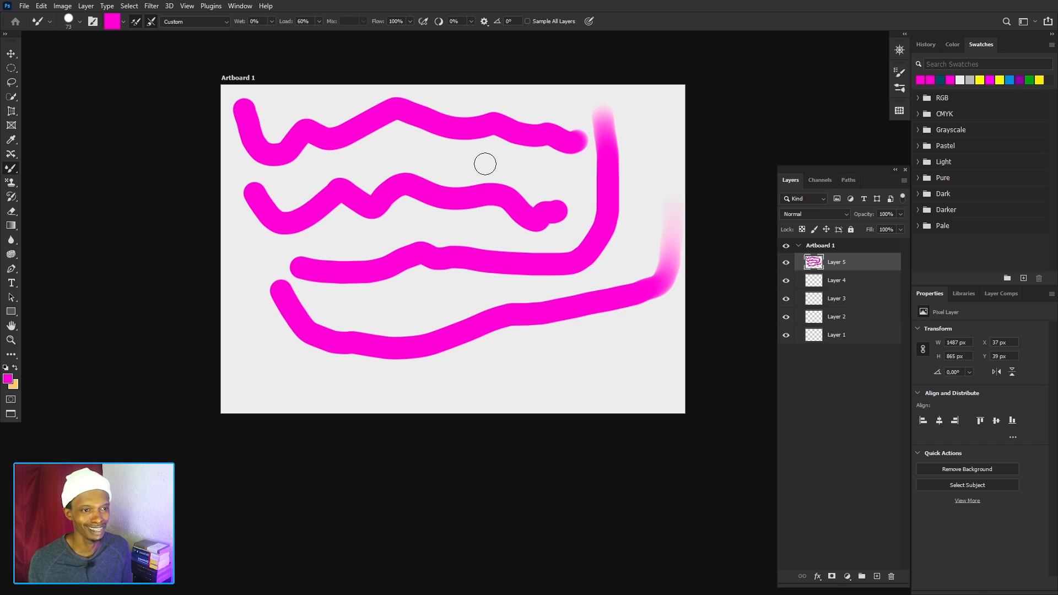
Undo all four magenta test strokes on Layer 5.
key("ctrl+z")
key("ctrl+z")
key("ctrl+z")
key("ctrl+z")
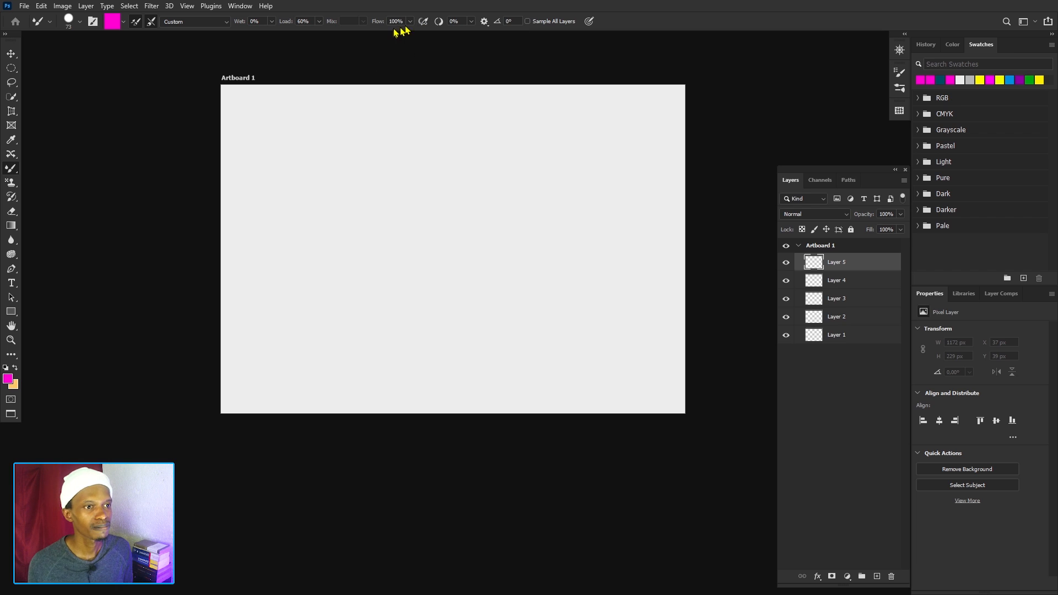
Set the Mixer Brush Load to 58% and paint a nearly straight magenta stroke about 1417 px wide near the artboard's upper edge.
left_click(318, 21)
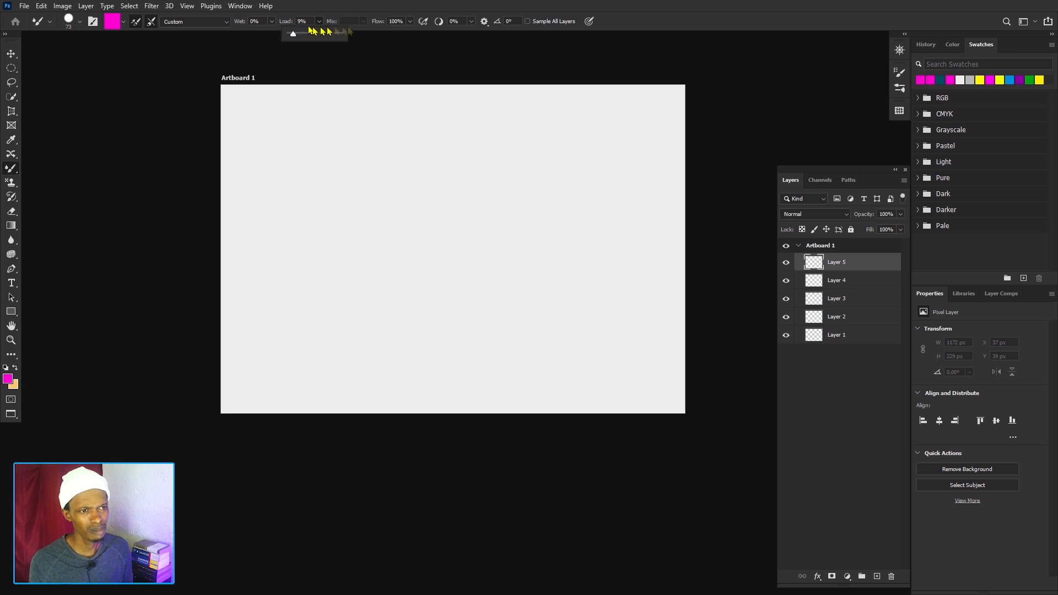
left_click(410, 22)
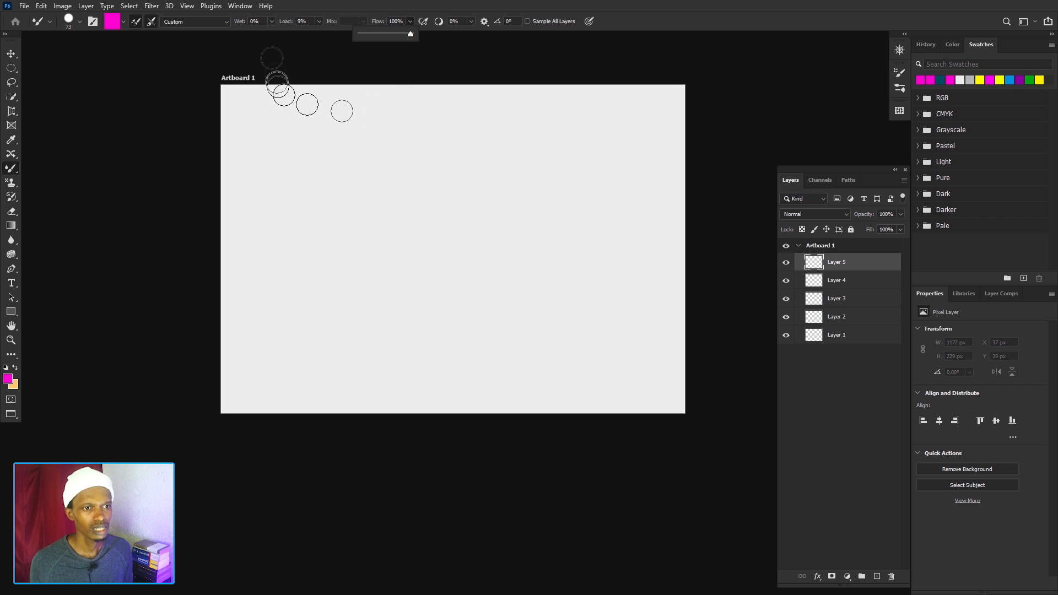
left_click(319, 21)
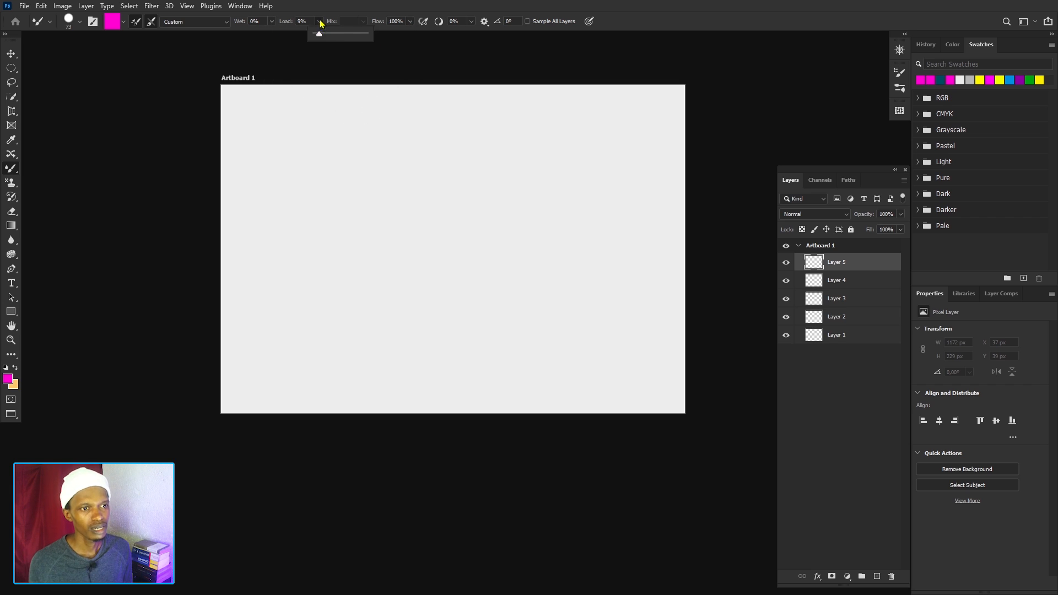
left_click(344, 33)
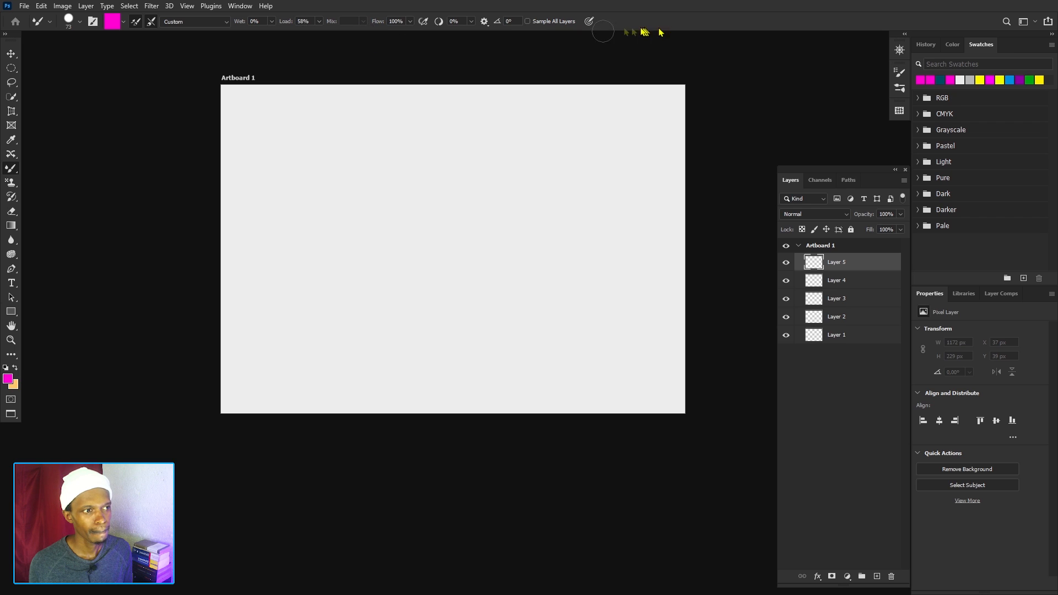
mouse_move(237, 111)
left_mouse_down()
mouse_move(335, 124)
mouse_move(651, 124)
left_mouse_up()
Set the Mixer Brush Flow to 53% and paint a second, nearly straight magenta stroke just below the first.
left_click(410, 24)
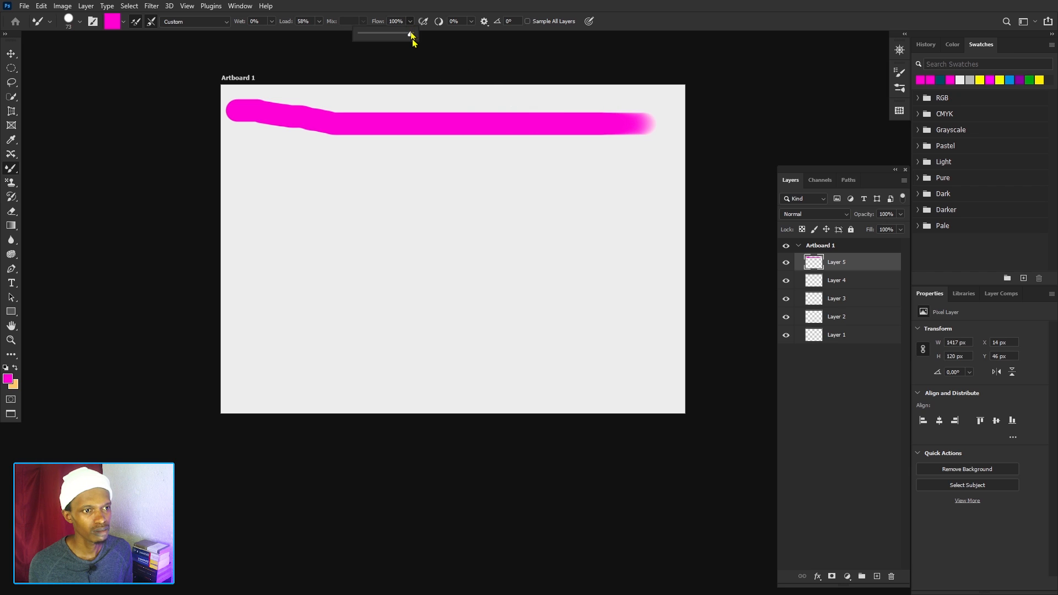
left_click_drag(411, 37, 393, 40)
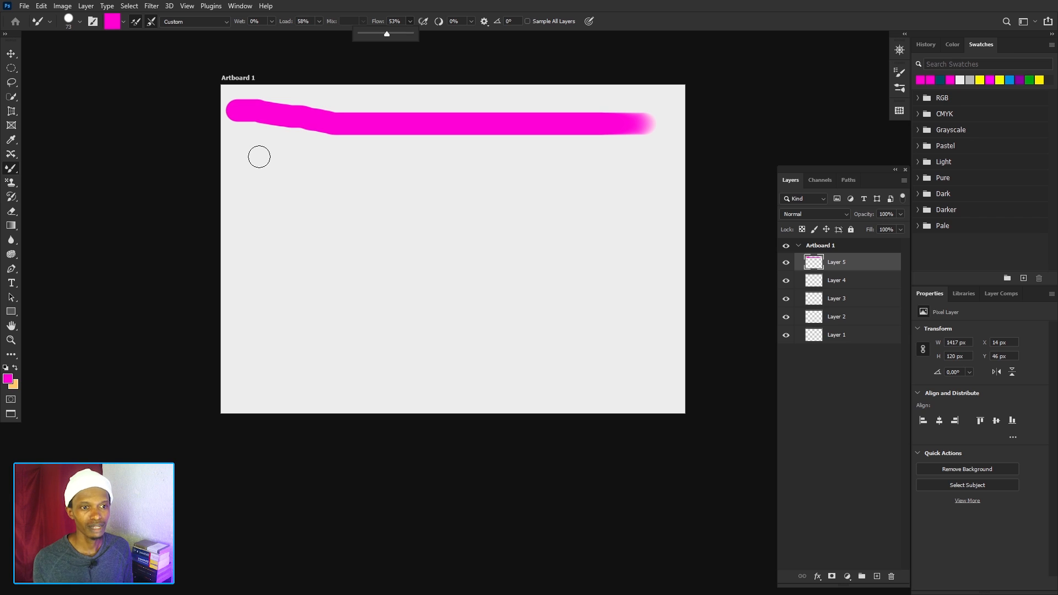
left_click(238, 164)
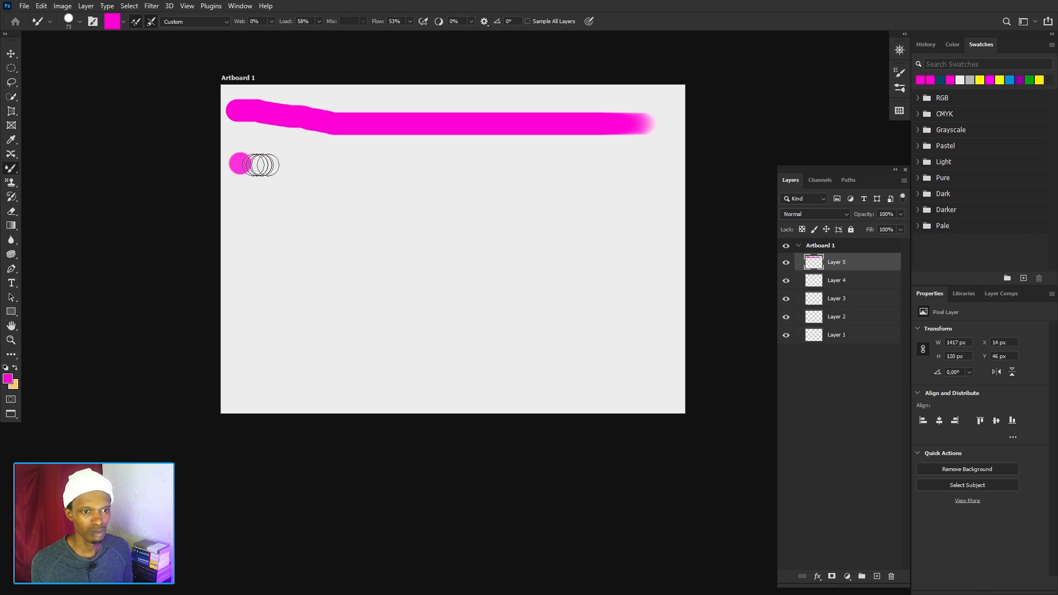
left_click_drag(261, 164, 639, 171)
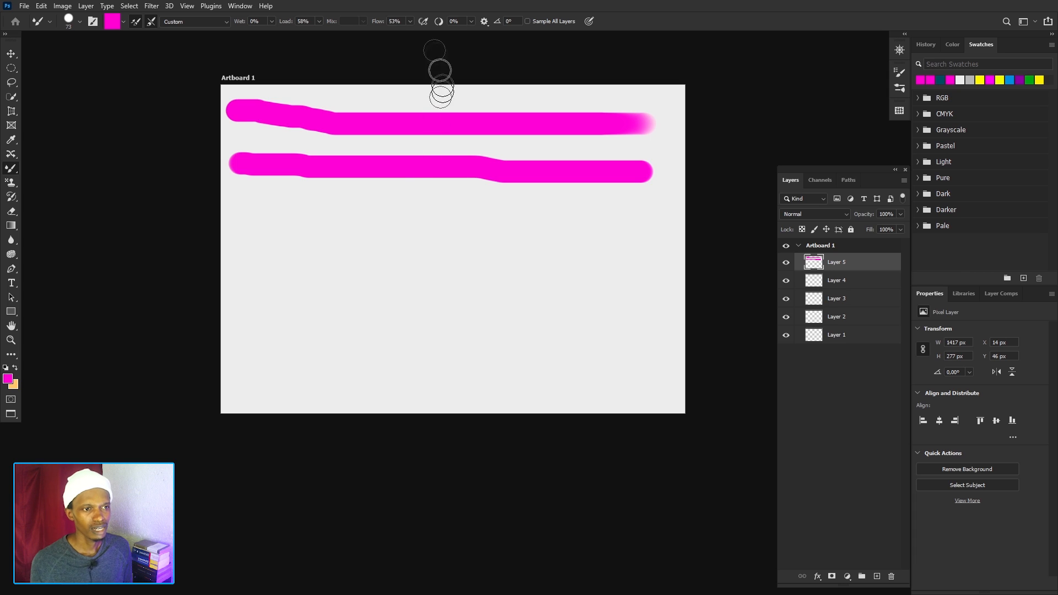
Lower the Flow to 18% and paint a third horizontal magenta stroke beneath the other two.
left_click(409, 22)
left_click_drag(407, 35, 400, 34)
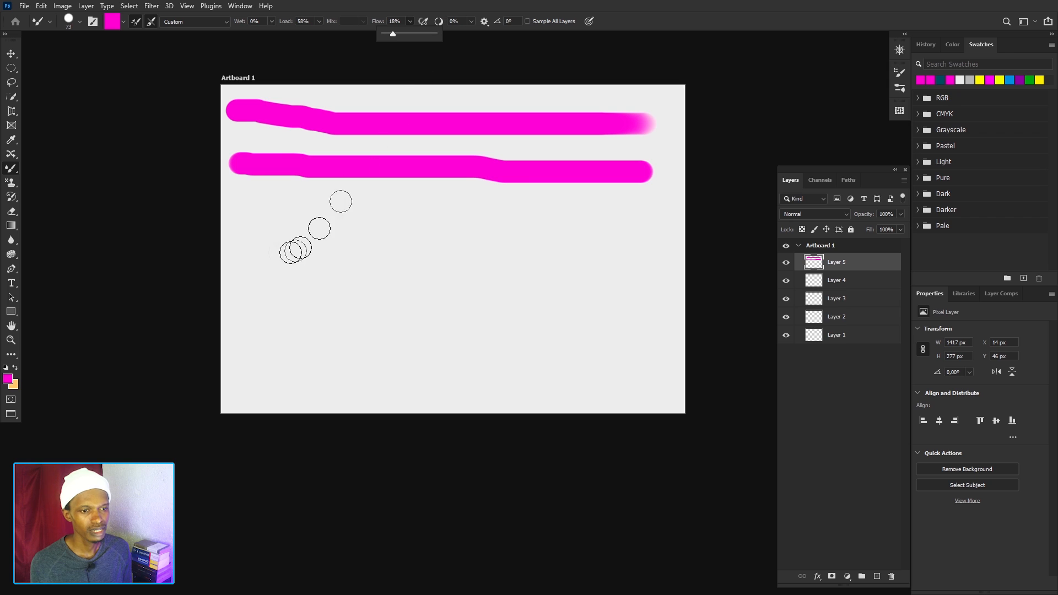
left_click_drag(247, 208, 642, 215)
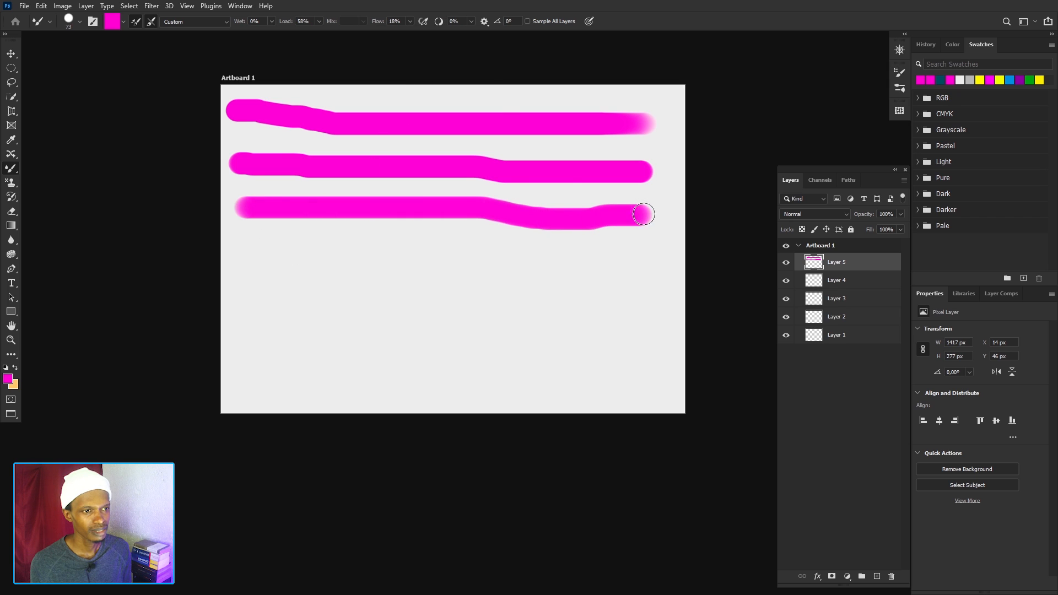
Lower the Flow to 1% and paint a fourth, gently wavy stroke below the other three.
left_click(409, 22)
left_click_drag(408, 36, 398, 34)
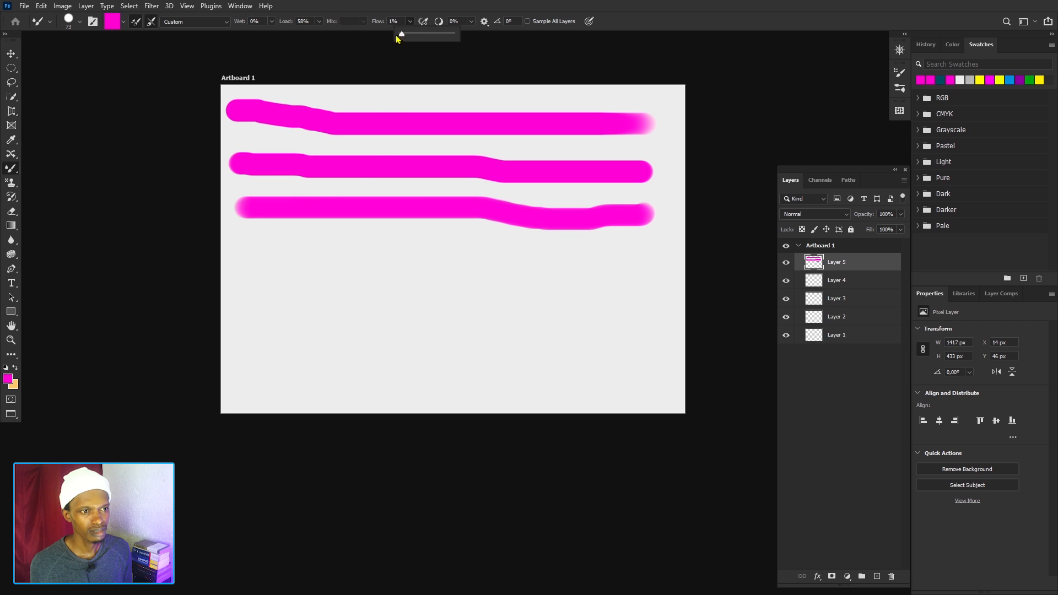
mouse_move(247, 246)
left_mouse_down()
mouse_move(402, 243)
mouse_move(521, 267)
mouse_move(653, 260)
left_mouse_up()
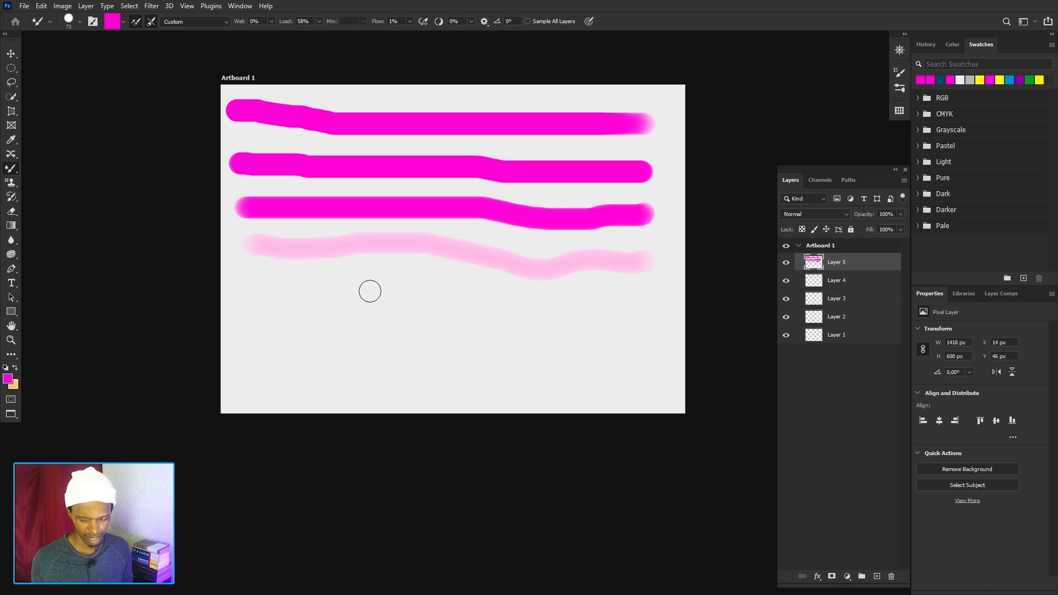
Undo the four flow test strokes on Layer 5.
key("ctrl+z")
key("ctrl+z")
key("ctrl+z")
key("ctrl+z")
key("ctrl+z")
key("ctrl+z")
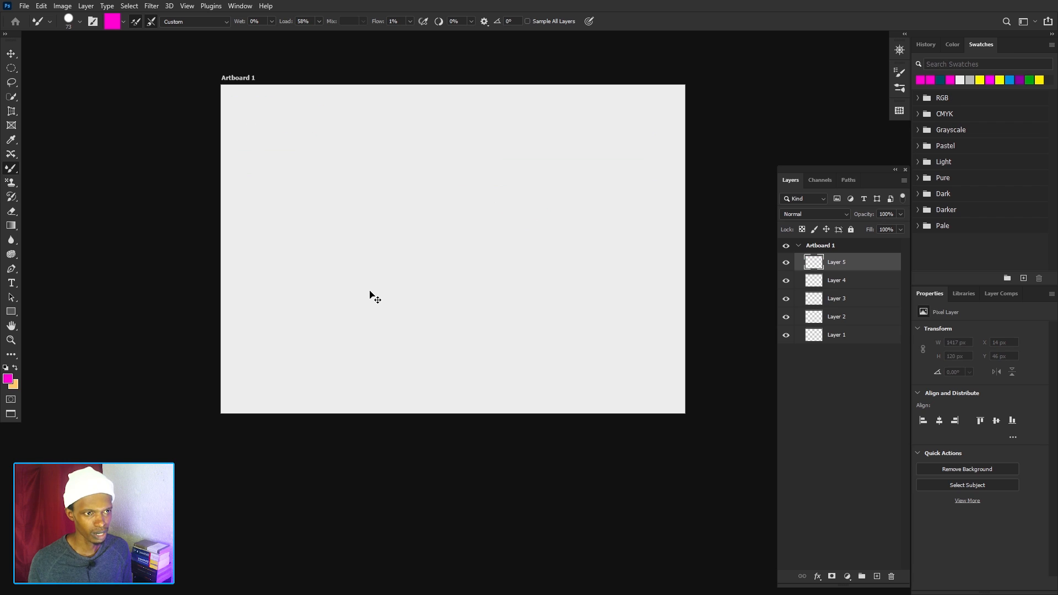
Set the Flow back to 100% and paint a wavy magenta stroke about 1388 px wide across the artboard's upper area.
left_click(410, 21)
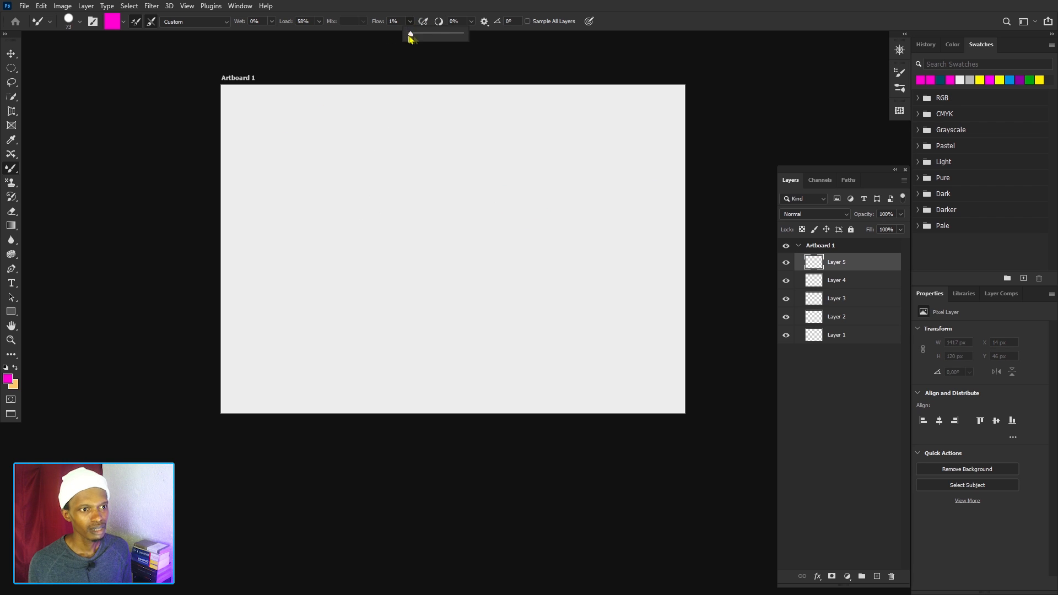
left_click_drag(411, 35, 460, 35)
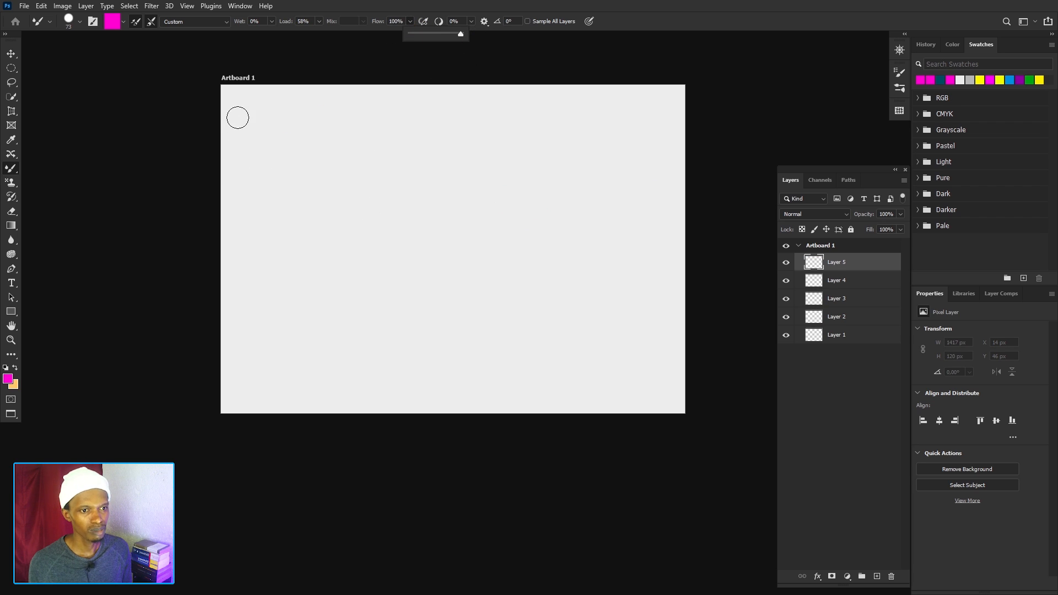
mouse_move(237, 117)
left_mouse_down()
mouse_move(262, 137)
mouse_move(359, 133)
mouse_move(416, 150)
mouse_move(471, 127)
mouse_move(520, 145)
mouse_move(582, 129)
mouse_move(634, 141)
left_mouse_up()
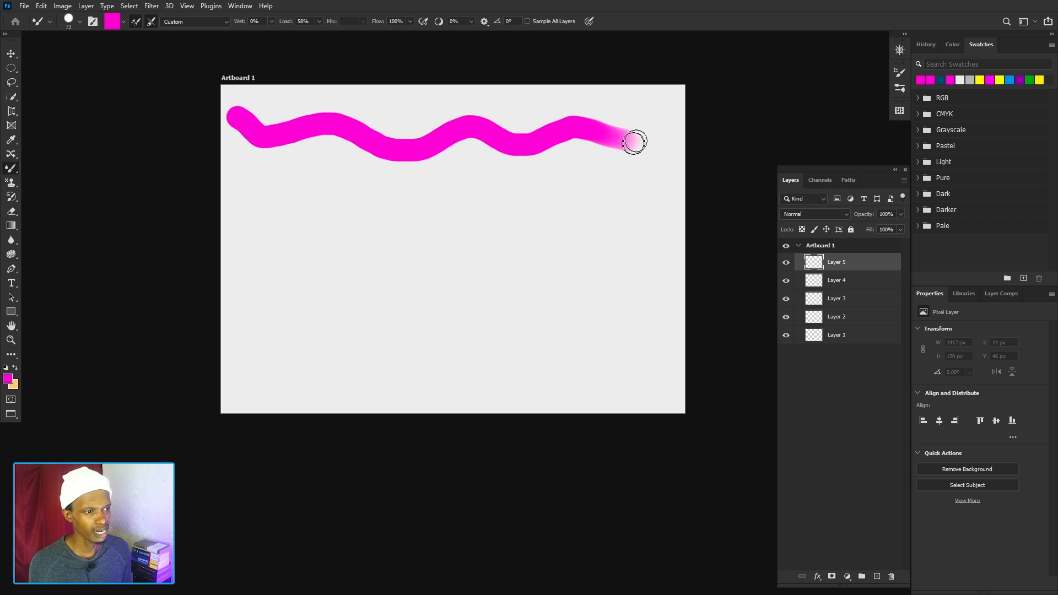
Set the Flow to 52% and paint a second wavy magenta stroke below the first across the artboard.
left_click(411, 22)
left_click_drag(410, 34, 401, 34)
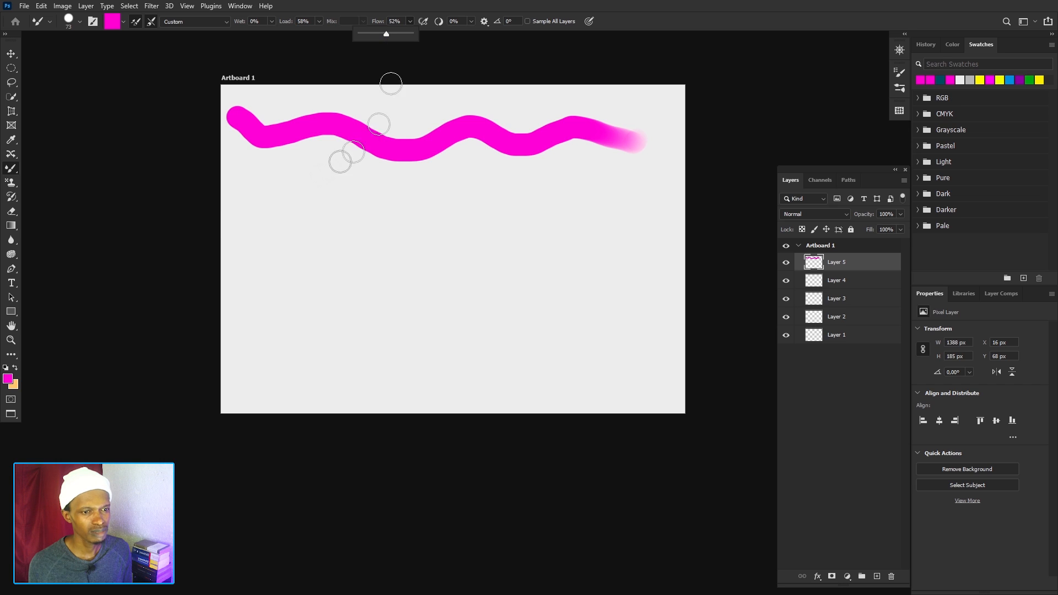
mouse_move(236, 176)
left_mouse_down()
mouse_move(266, 213)
mouse_move(331, 193)
mouse_move(384, 224)
mouse_move(420, 201)
mouse_move(489, 208)
mouse_move(539, 199)
mouse_move(577, 220)
mouse_move(641, 205)
left_mouse_up()
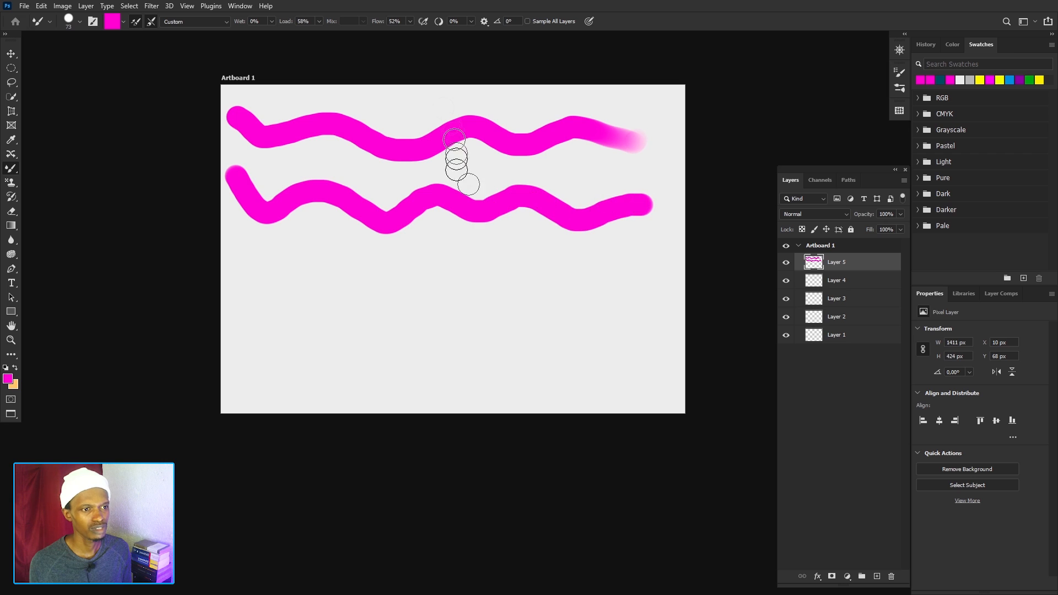
Set the Flow to 1% and paint a third wavy magenta stroke below the other two across the artboard.
left_click(409, 22)
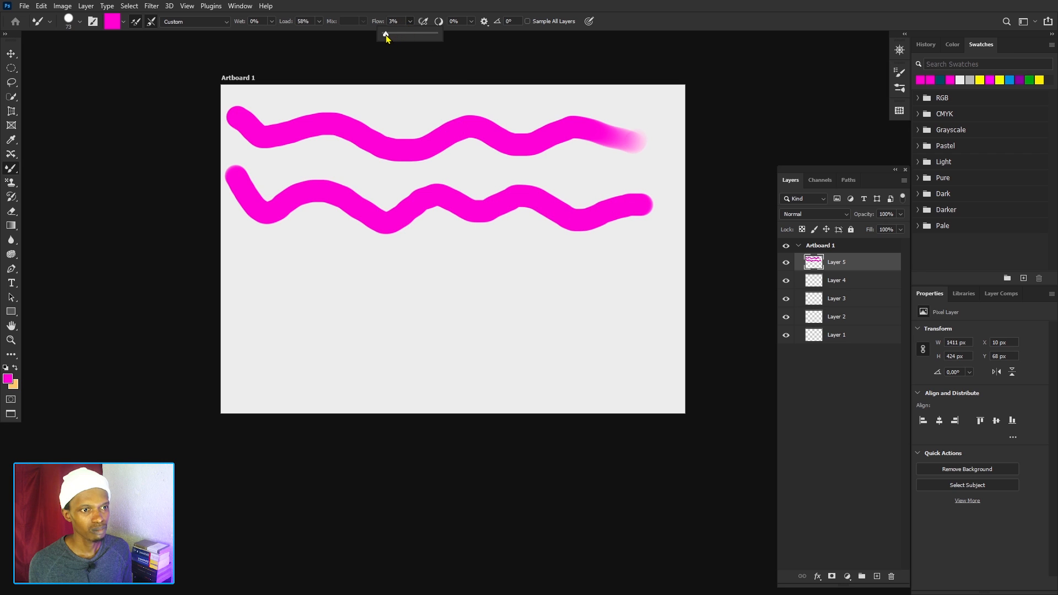
mouse_move(234, 246)
left_mouse_down()
mouse_move(290, 288)
mouse_move(321, 265)
mouse_move(369, 276)
mouse_move(566, 260)
mouse_move(669, 271)
left_mouse_up()
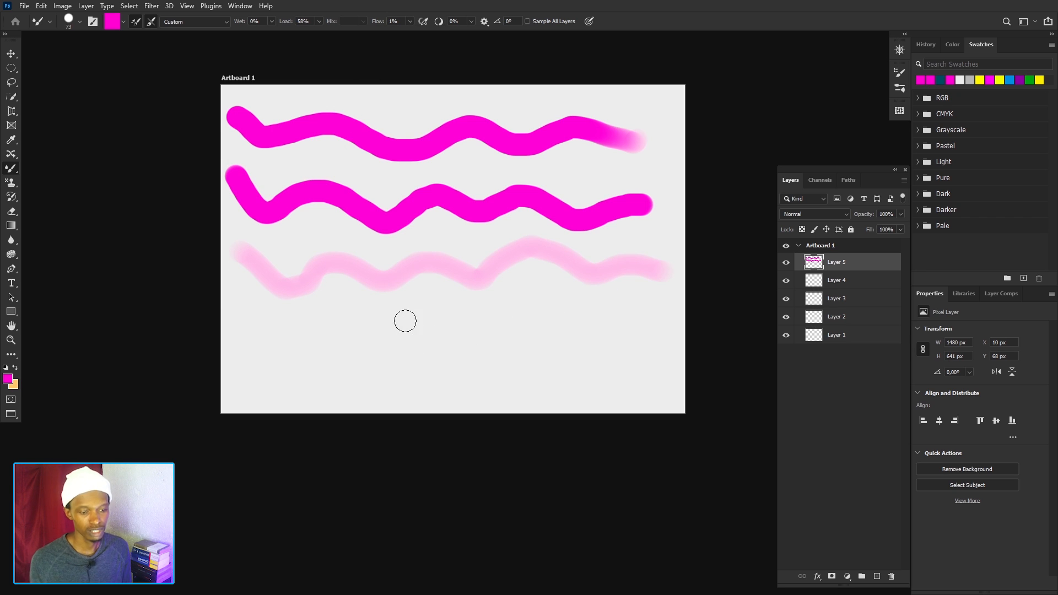
Undo the three wavy magenta flow test strokes on Layer 5.
key("ctrl+z")
key("ctrl+z")
key("ctrl+z")
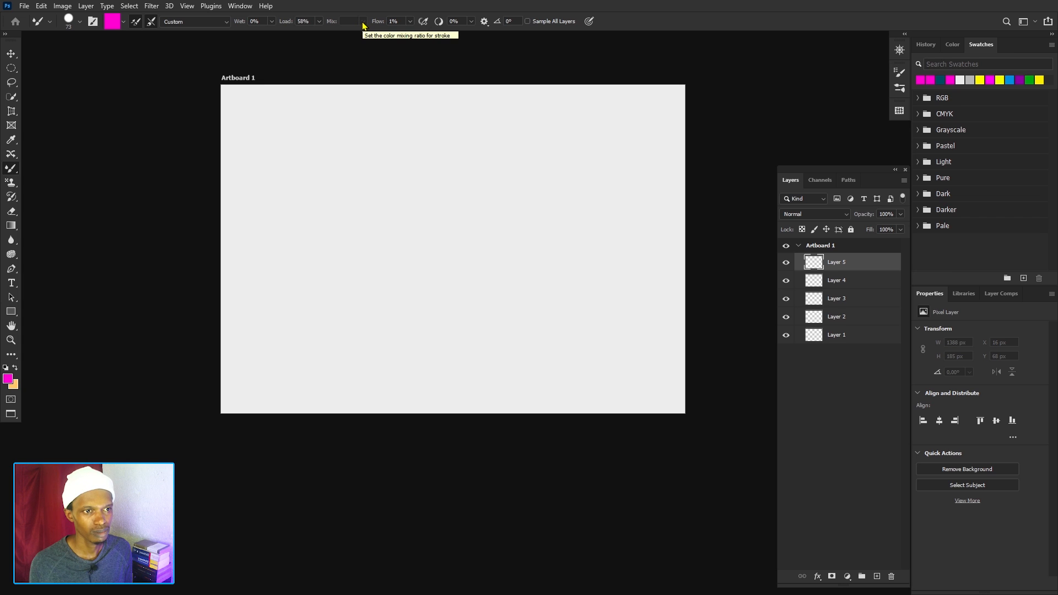
Toggle loading the brush after each stroke off and on, and load the brush with the magenta foreground colour.
left_click(138, 23)
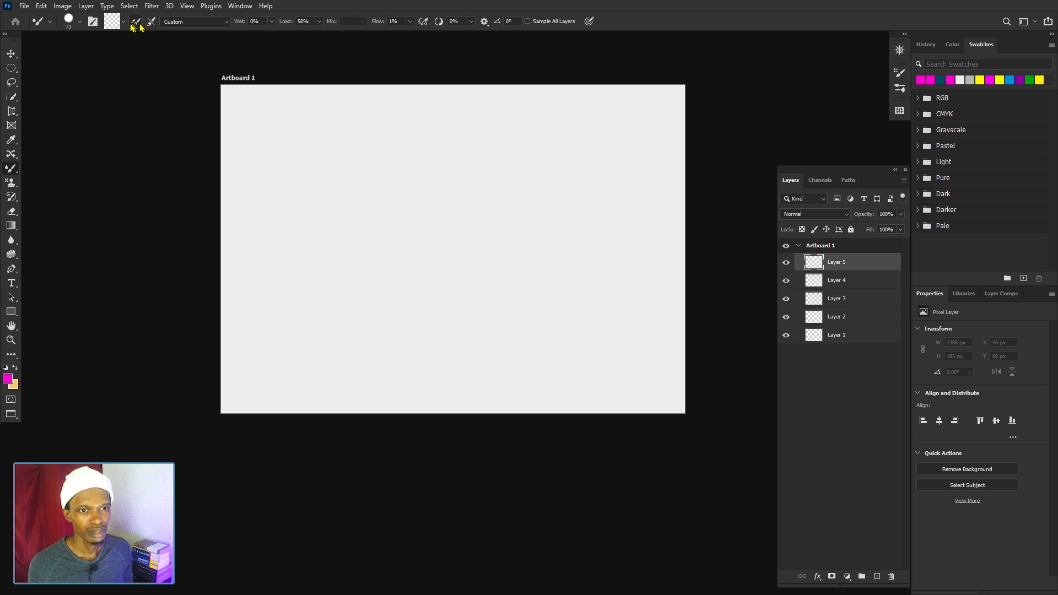
left_click(135, 22)
left_click(123, 21)
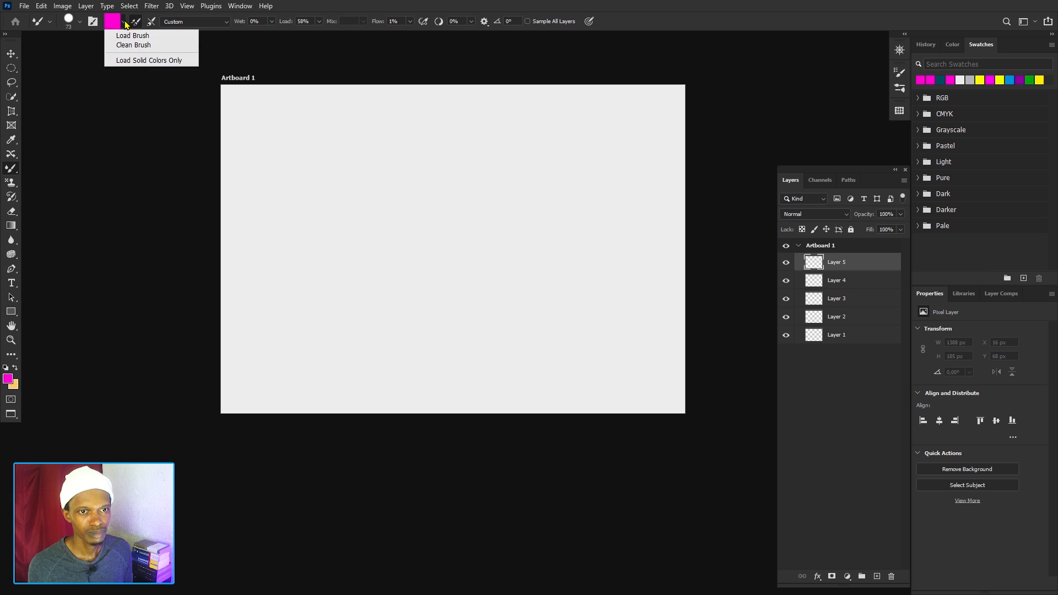
left_click(138, 35)
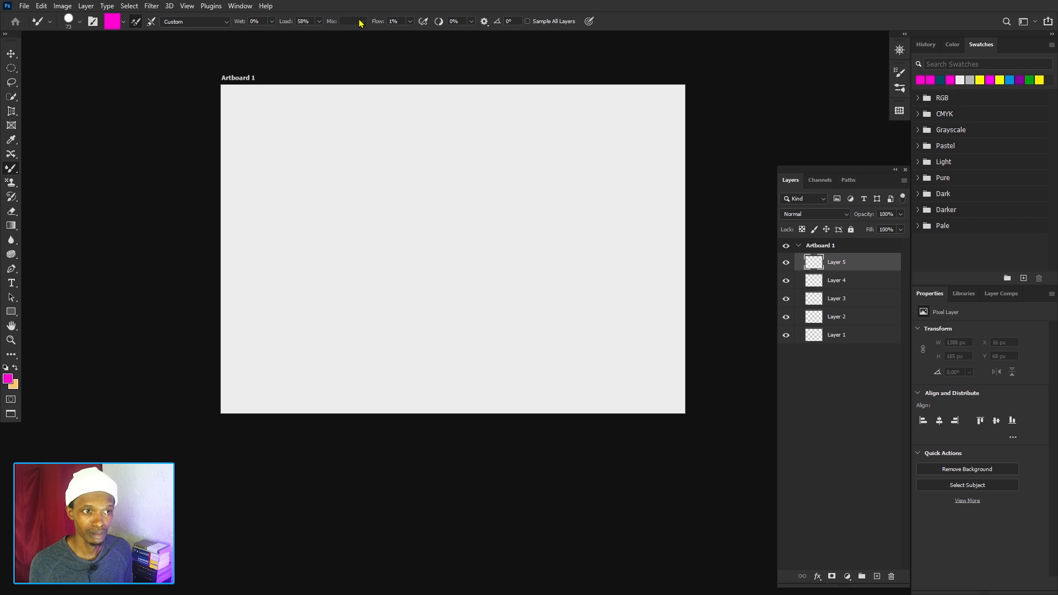
With Flow and Load set to 100%, paint one long winding magenta stroke over the whole artboard and undo it.
left_click_drag(411, 22, 479, 37)
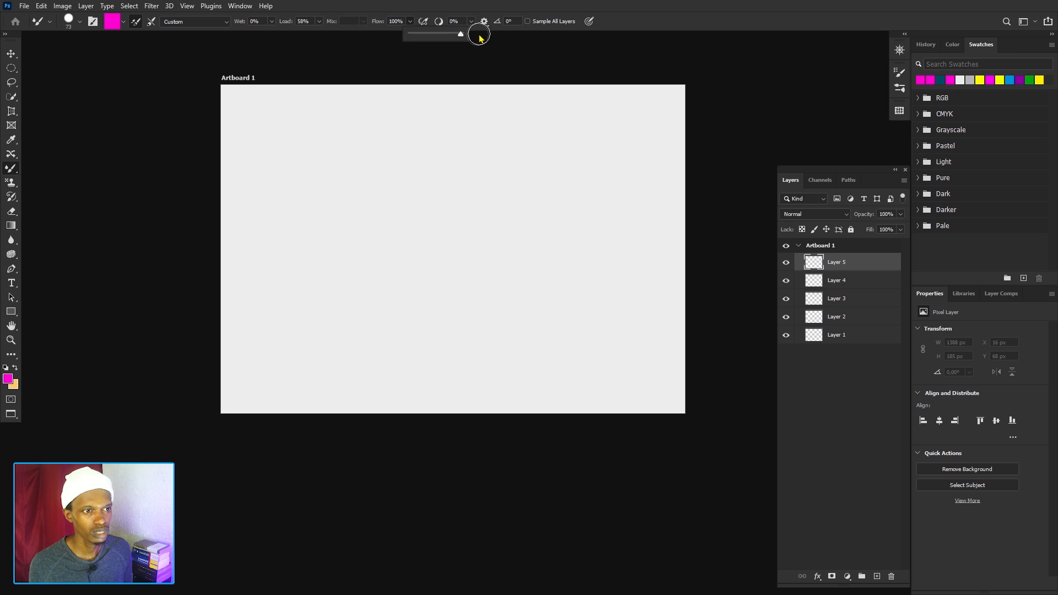
left_click(318, 22)
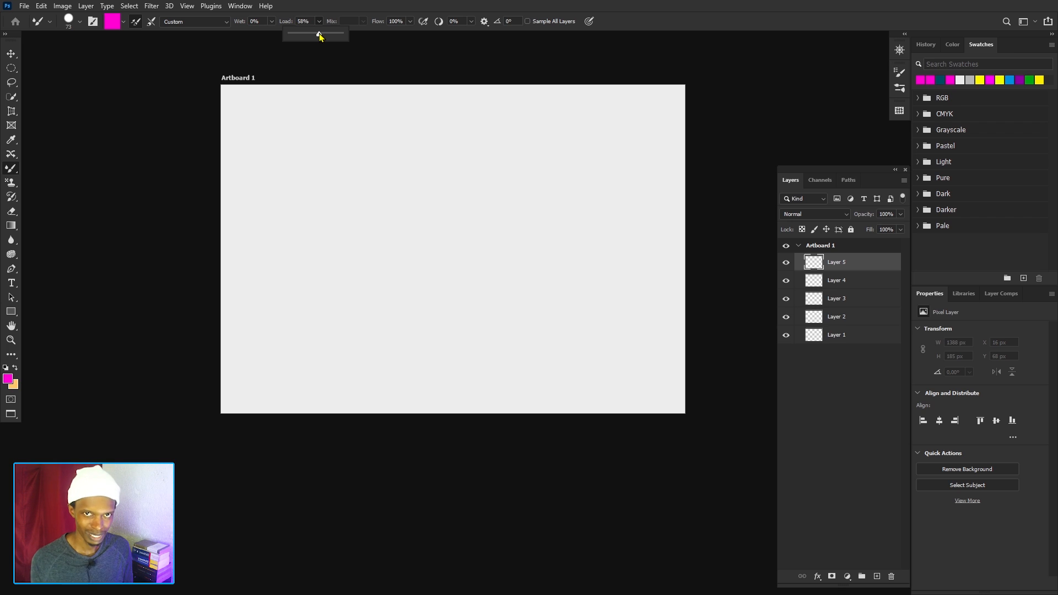
left_click_drag(338, 37, 342, 34)
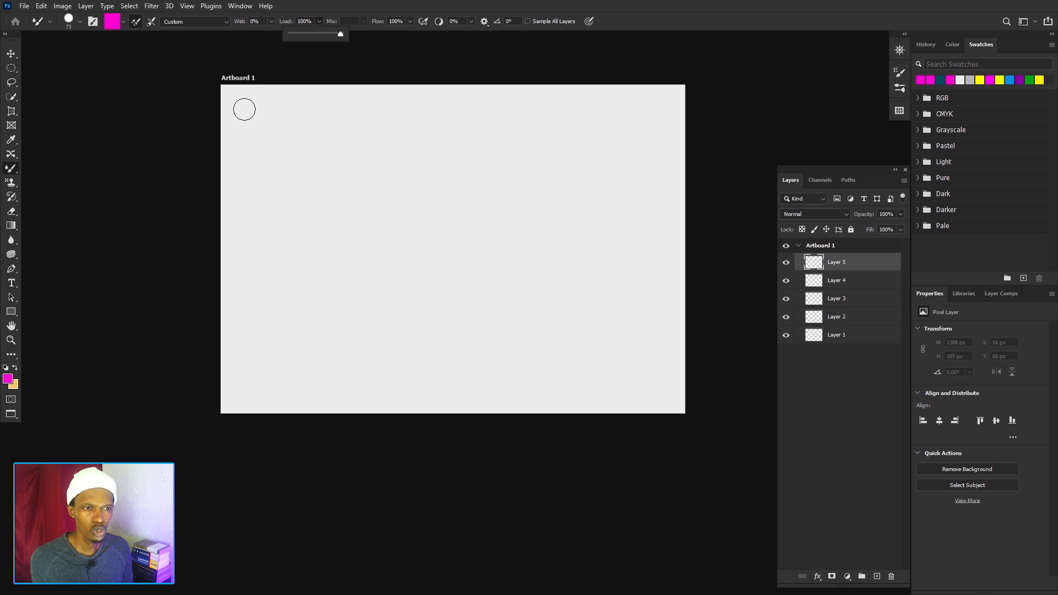
mouse_move(241, 107)
left_mouse_down()
mouse_move(281, 140)
mouse_move(349, 120)
mouse_move(617, 140)
mouse_move(654, 170)
mouse_move(614, 211)
mouse_move(524, 187)
mouse_move(318, 161)
mouse_move(283, 171)
mouse_move(265, 195)
mouse_move(279, 233)
mouse_move(353, 227)
mouse_move(404, 208)
mouse_move(477, 235)
mouse_move(611, 244)
mouse_move(642, 254)
mouse_move(627, 291)
mouse_move(285, 264)
mouse_move(264, 278)
mouse_move(290, 320)
mouse_move(486, 320)
mouse_move(605, 355)
mouse_move(664, 353)
mouse_move(674, 386)
mouse_move(428, 381)
mouse_move(302, 412)
mouse_move(226, 412)
left_mouse_up()
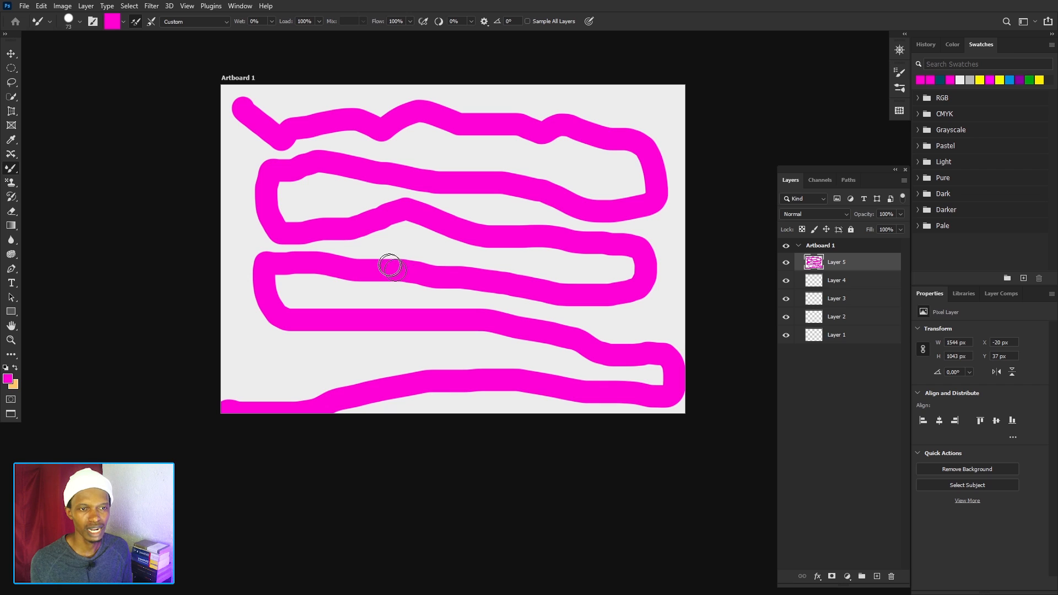
key("ctrl+z")
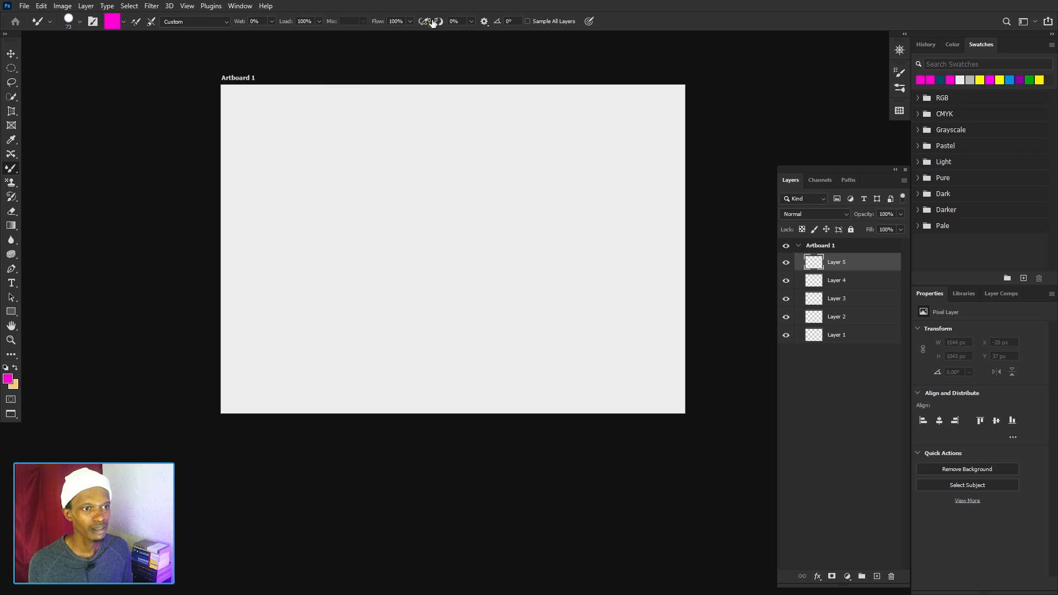
Set the Load to 49% and paint an up-and-down magenta stroke about 360 px wide and 1027 px high along the artboard's left side.
left_click(321, 22)
left_click_drag(318, 33, 293, 37)
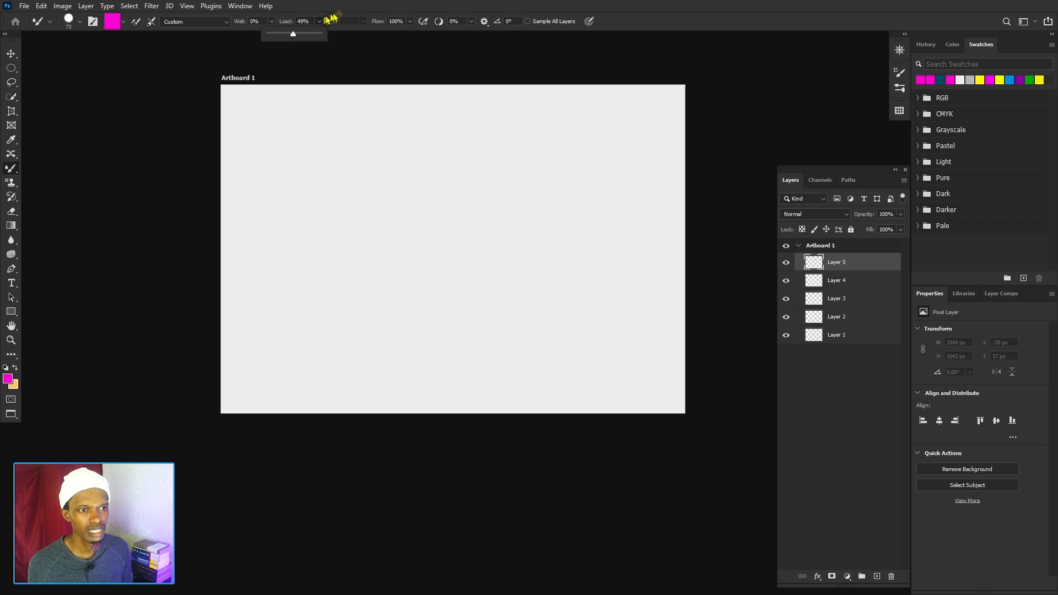
left_click(236, 99)
mouse_move(245, 116)
left_mouse_down()
mouse_move(247, 319)
mouse_move(266, 388)
mouse_move(276, 164)
mouse_move(288, 119)
mouse_move(316, 127)
mouse_move(323, 201)
mouse_move(312, 267)
mouse_move(325, 370)
left_mouse_up()
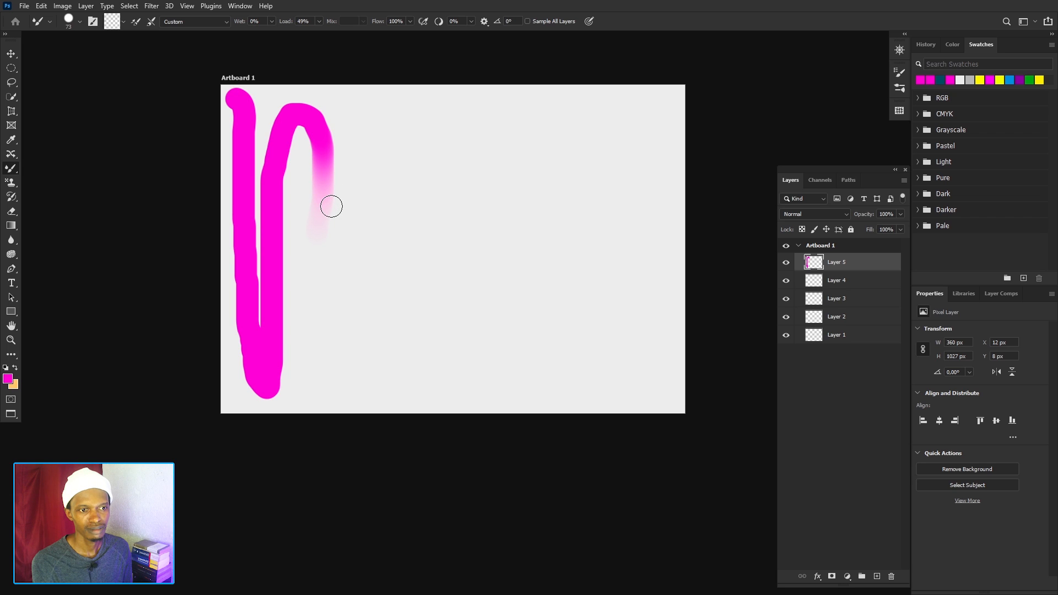
Set the Load to 19%, reload the brush with magenta and paint a vertical stroke beside the first one.
left_click(319, 22)
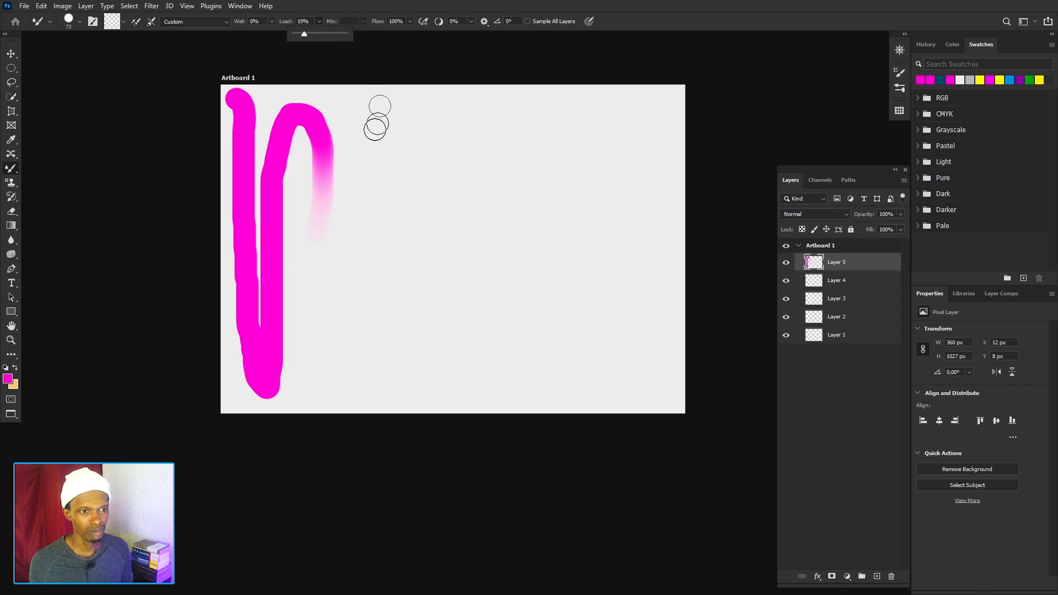
left_click(357, 112)
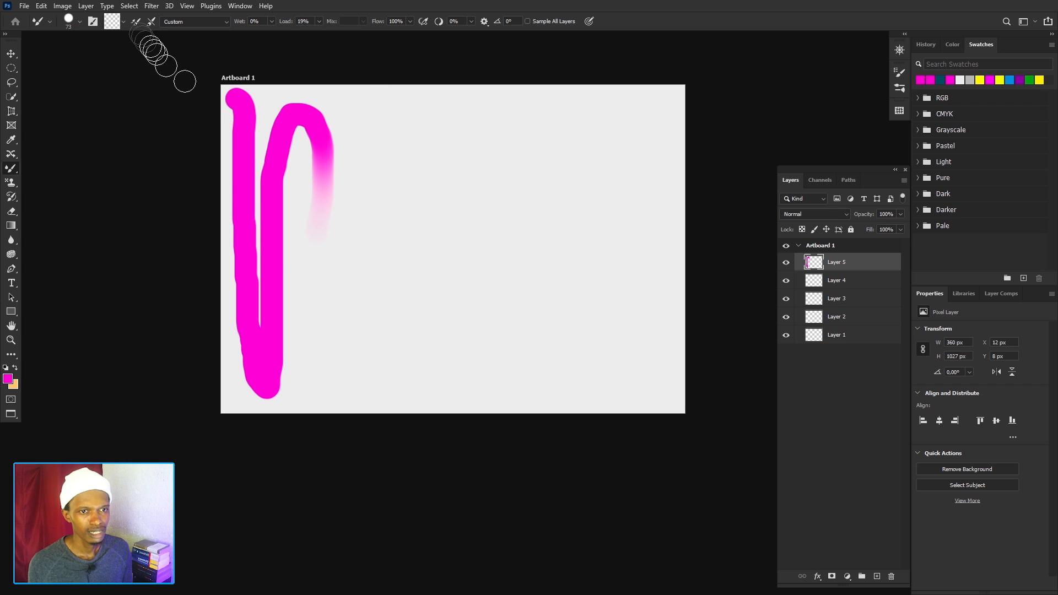
left_click(125, 22)
left_click(124, 33)
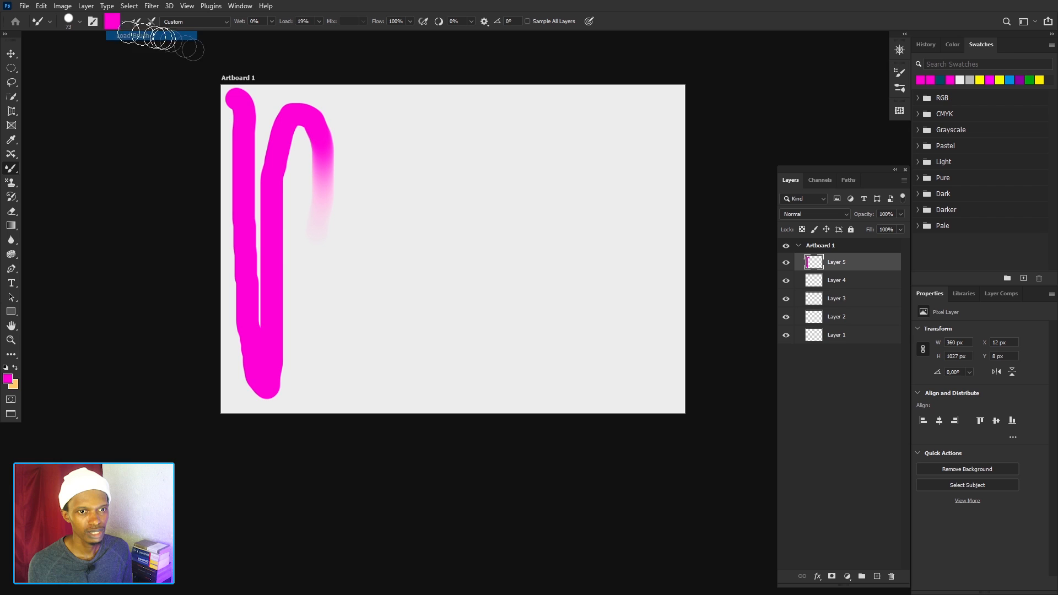
left_click(365, 123)
mouse_move(369, 144)
left_mouse_down()
mouse_move(361, 338)
mouse_move(399, 344)
mouse_move(405, 361)
left_mouse_up()
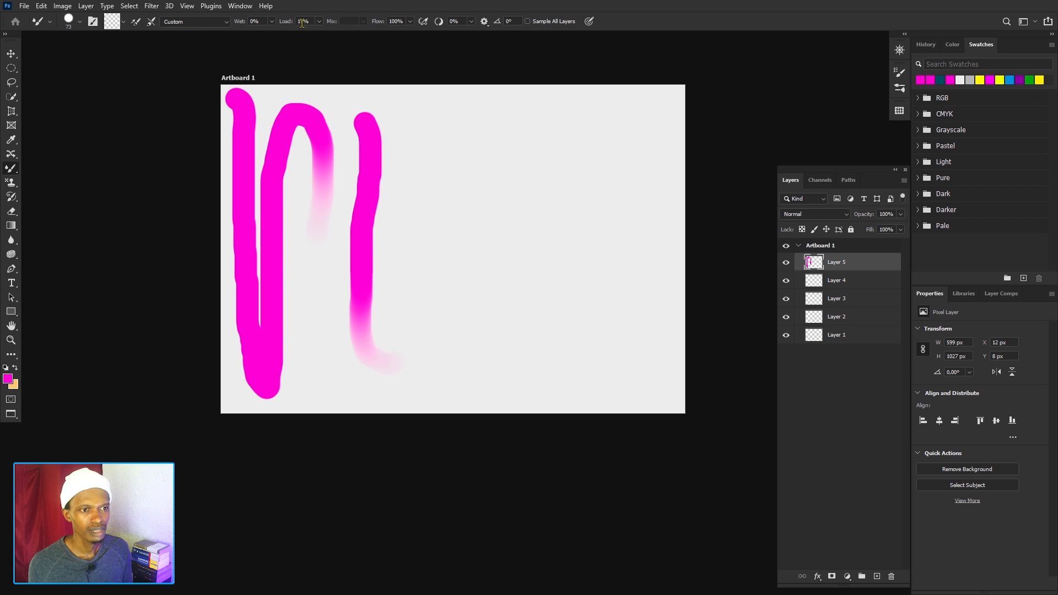
Lower the Load to 1%, reload the brush with magenta and paint a shorter downward stroke beside the previous two.
left_click(319, 23)
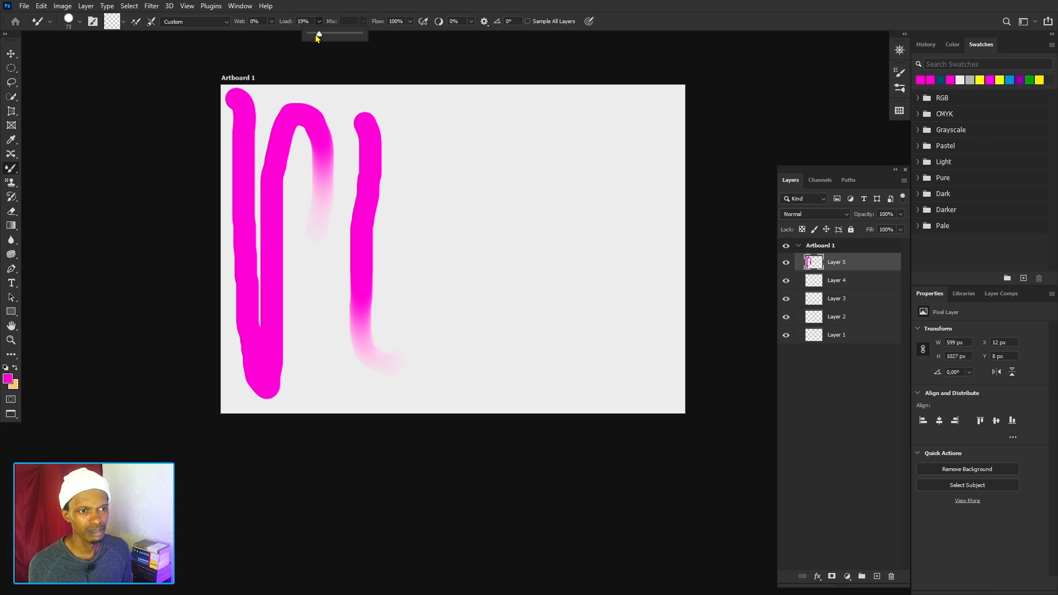
left_click_drag(318, 34, 309, 35)
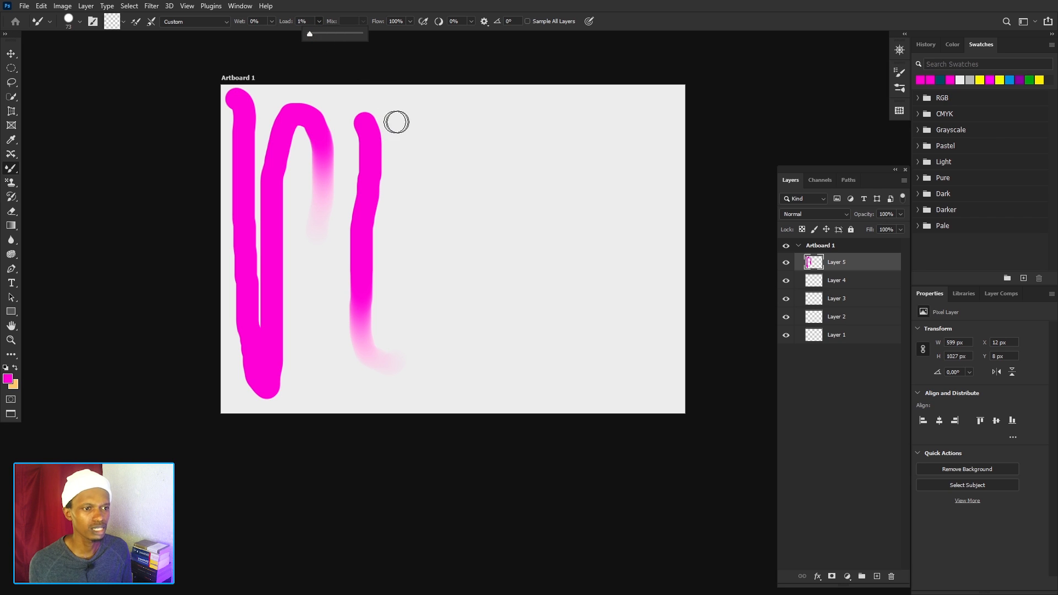
left_click(124, 21)
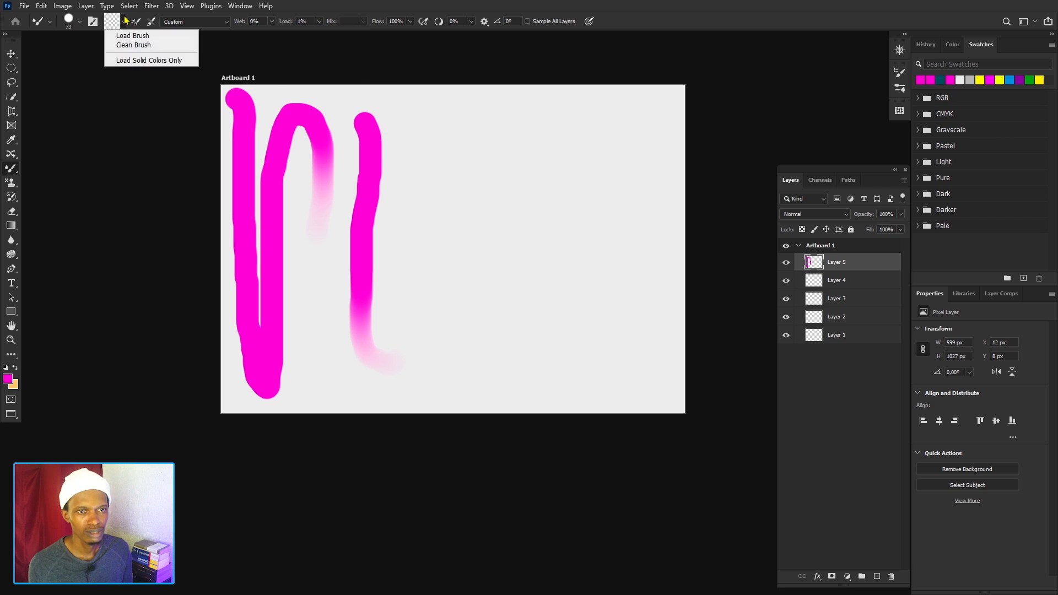
left_click(125, 35)
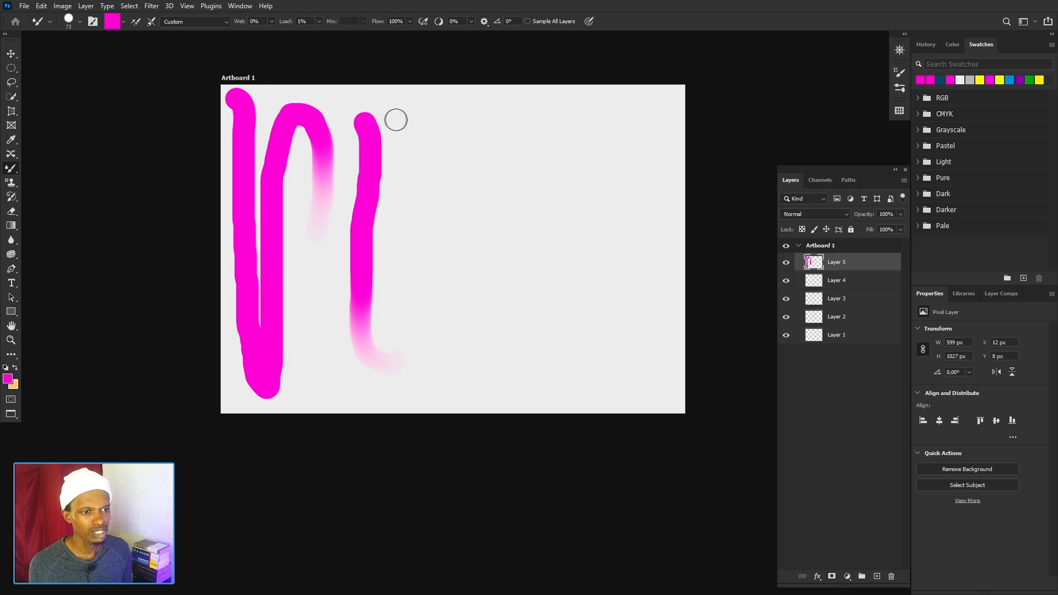
mouse_move(396, 116)
left_mouse_down()
mouse_move(417, 167)
mouse_move(426, 286)
left_mouse_up()
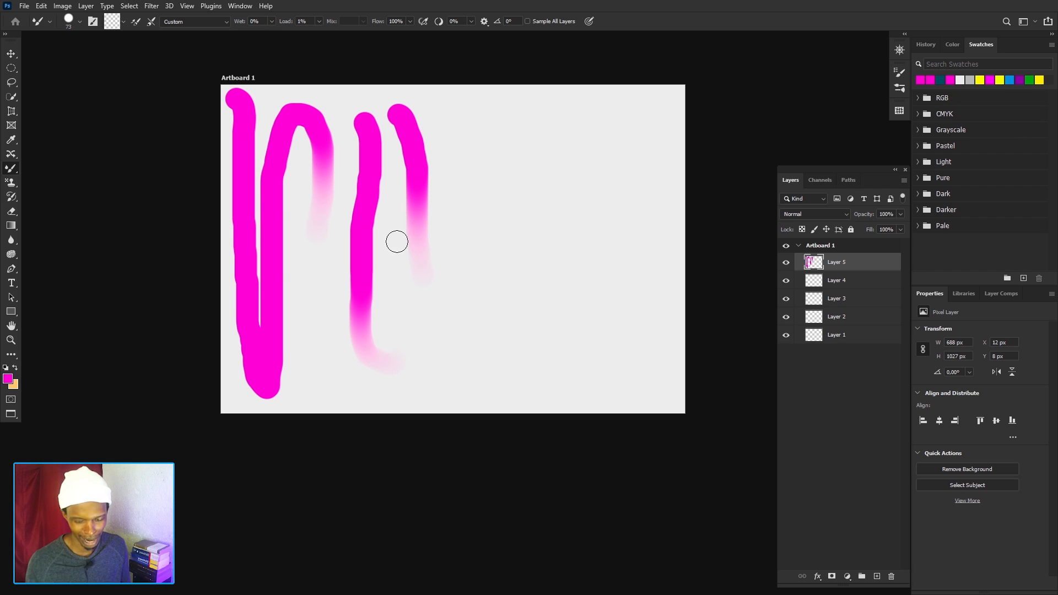
Delete Layer 5 and set the brush to 100% Wet and 79% Load.
key("Delete")
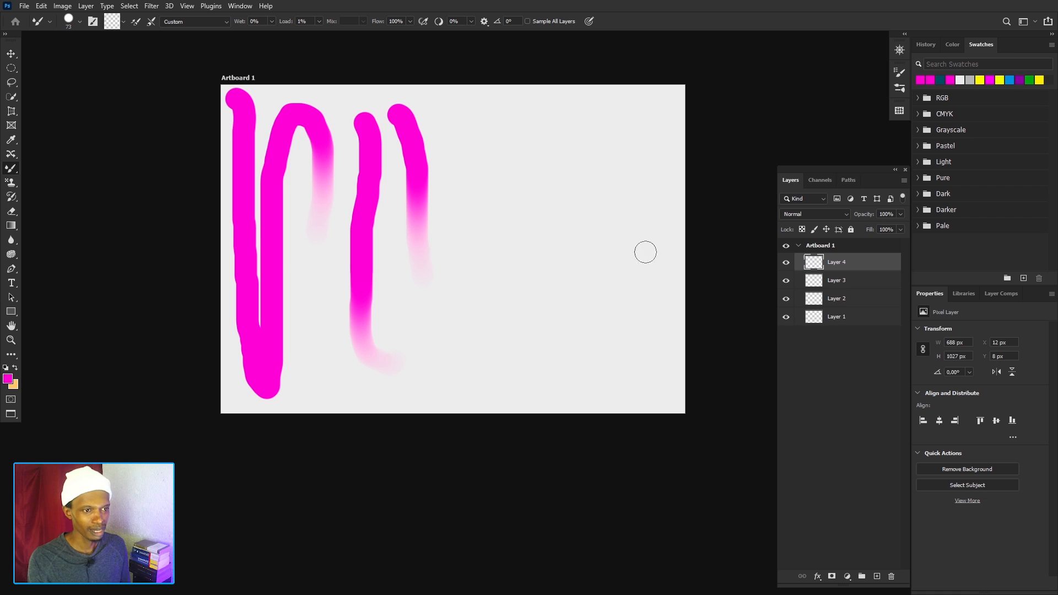
left_click(271, 21)
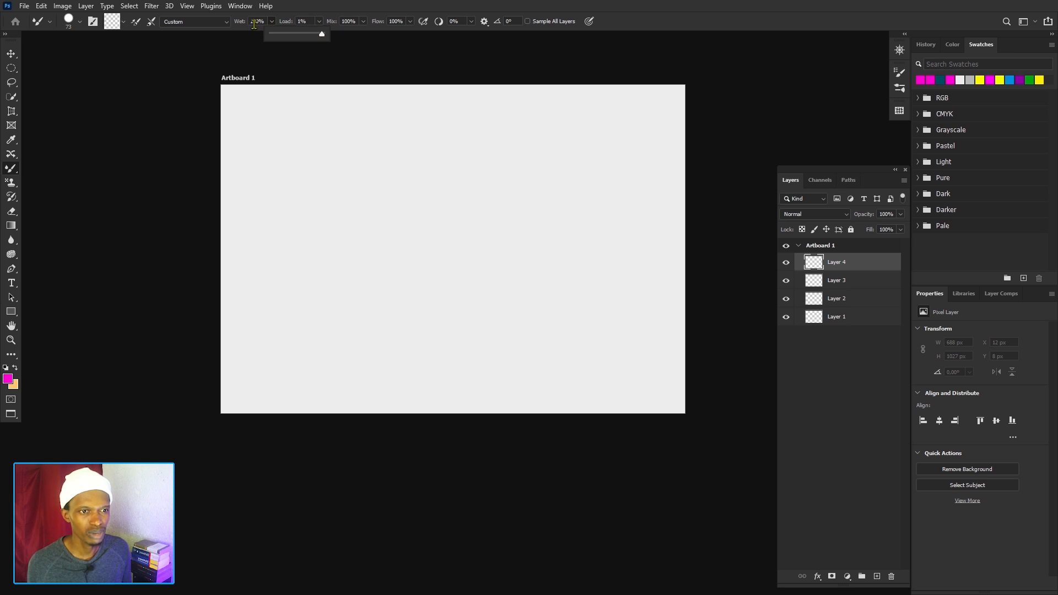
left_click(319, 22)
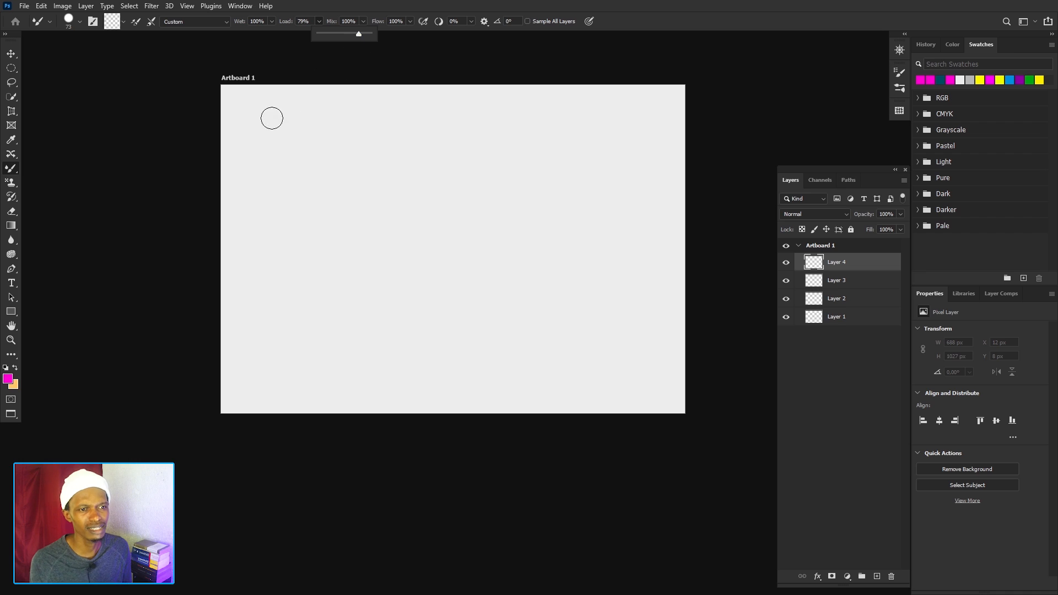
Reload the brush with magenta, paint an up-and-down stroke across the whole artboard on Layer 4 and undo it.
left_click(236, 99)
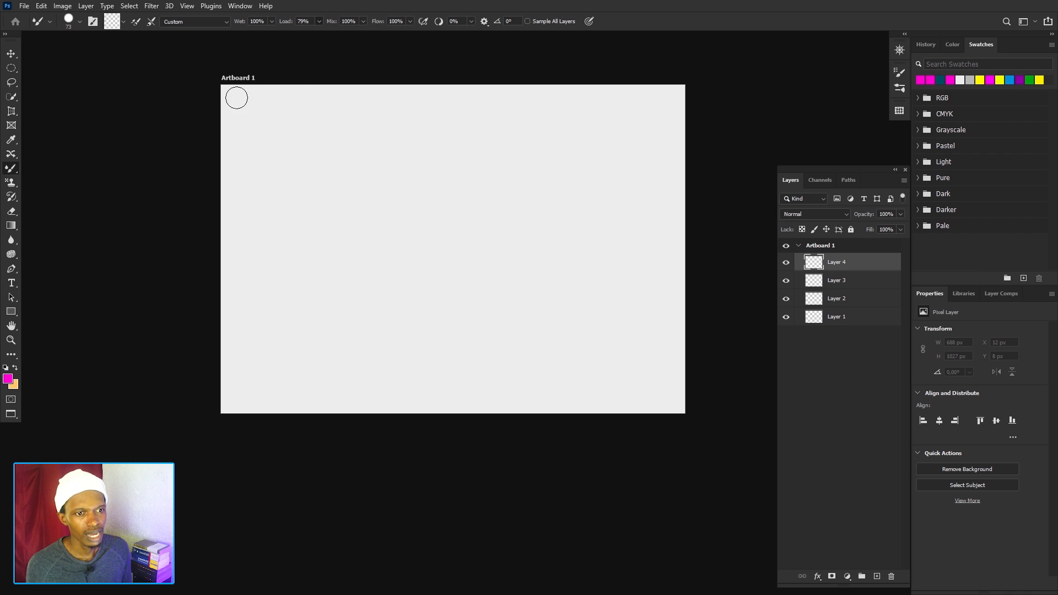
left_click(124, 22)
left_click(132, 33)
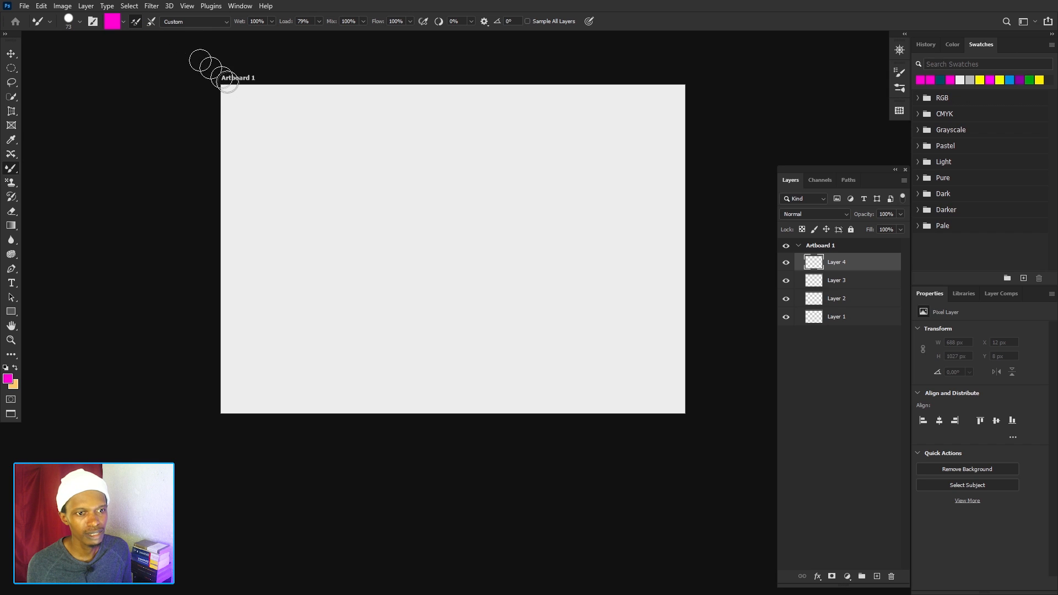
mouse_move(233, 92)
left_mouse_down()
mouse_move(249, 349)
mouse_move(271, 398)
mouse_move(279, 266)
mouse_move(265, 101)
mouse_move(275, 98)
mouse_move(306, 171)
mouse_move(323, 382)
mouse_move(352, 363)
mouse_move(332, 131)
mouse_move(343, 99)
mouse_move(380, 127)
mouse_move(395, 367)
mouse_move(413, 413)
mouse_move(426, 276)
mouse_move(421, 100)
mouse_move(445, 123)
mouse_move(473, 386)
mouse_move(487, 408)
mouse_move(519, 309)
mouse_move(490, 92)
mouse_move(531, 149)
mouse_move(566, 383)
mouse_move(597, 384)
mouse_move(579, 104)
mouse_move(619, 130)
mouse_move(639, 352)
mouse_move(657, 416)
mouse_move(679, 379)
mouse_move(659, 59)
left_mouse_up()
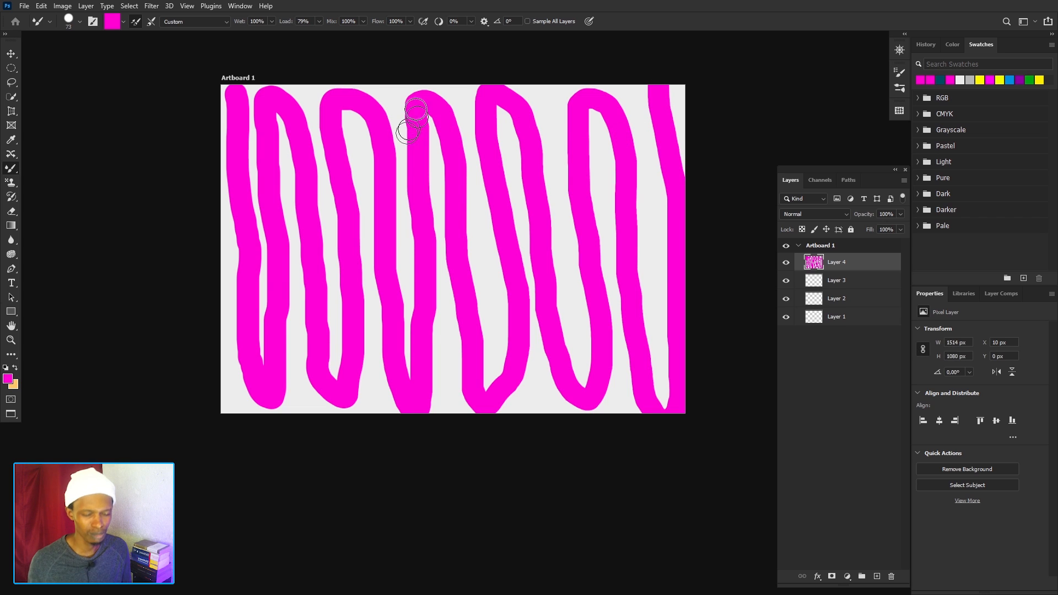
key("ctrl+z")
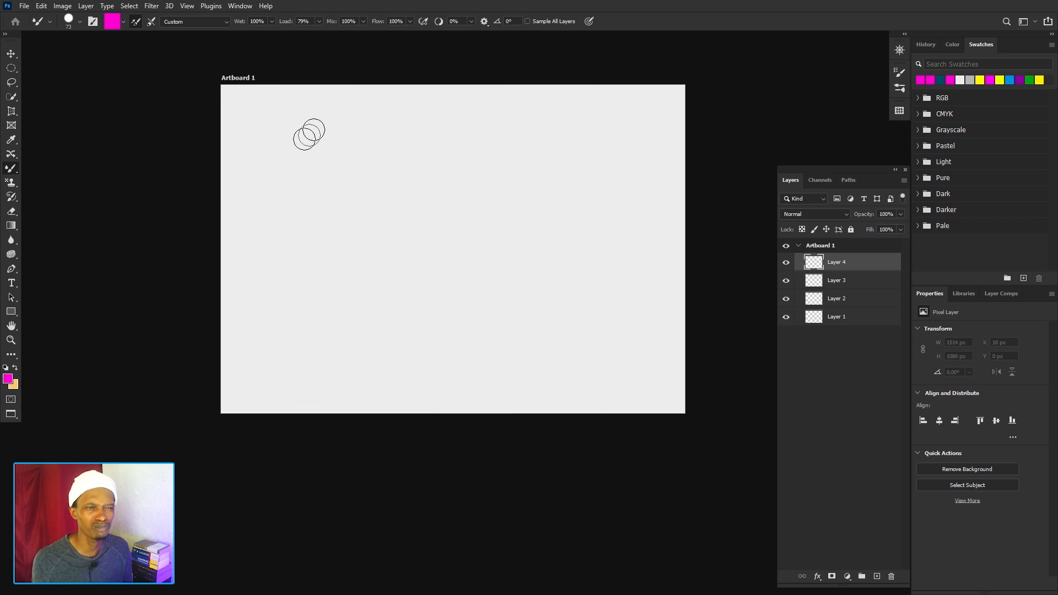
Lower the Load to 1%, paint an up-and-down magenta stroke about 829 px wide on Layer 4 and undo it.
left_click(320, 21)
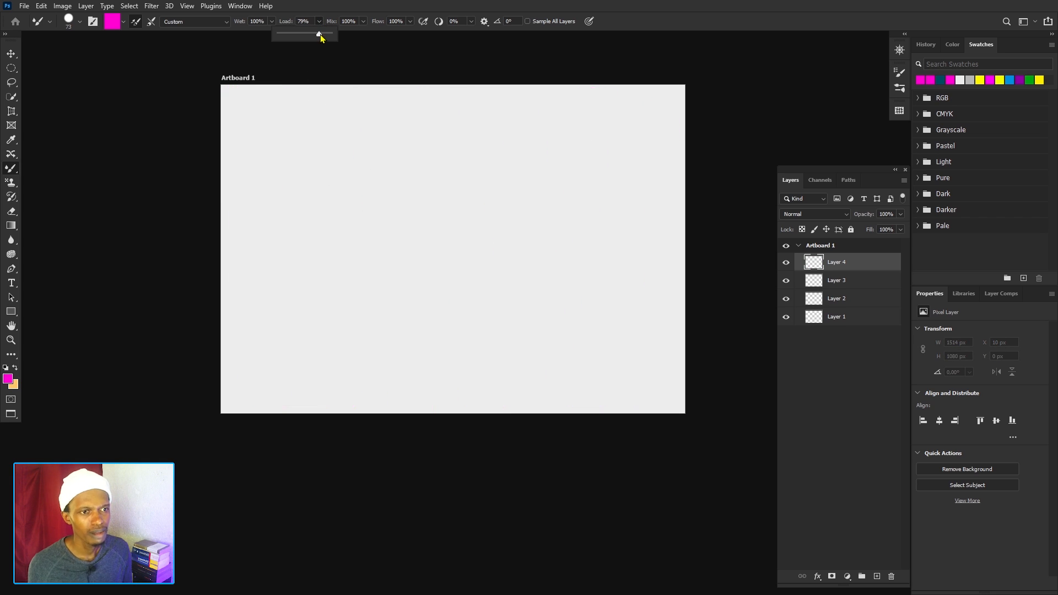
left_click_drag(302, 40, 296, 39)
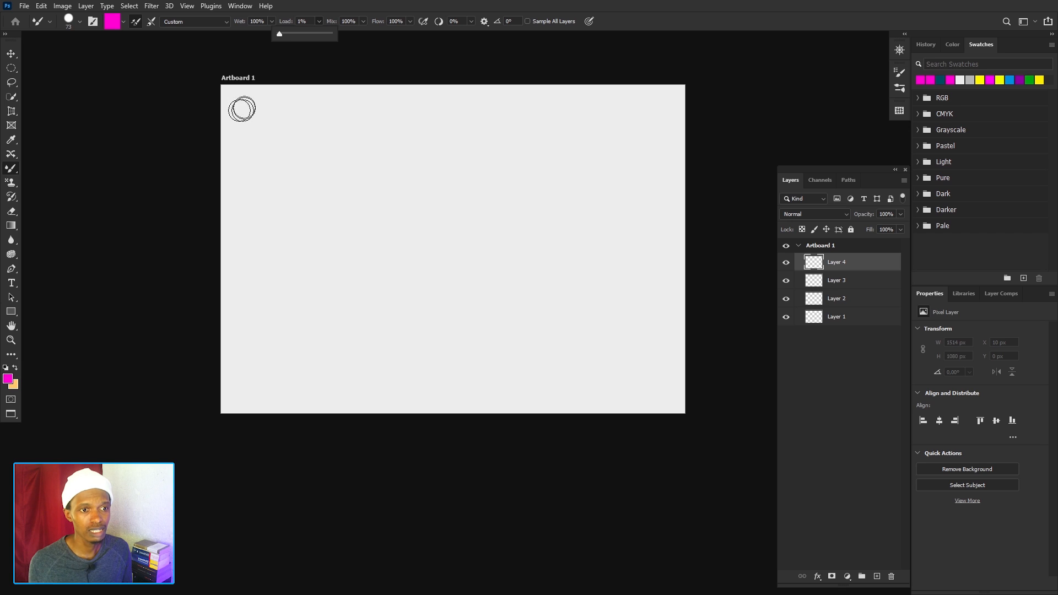
mouse_move(246, 107)
left_mouse_down()
mouse_move(241, 266)
mouse_move(256, 394)
mouse_move(278, 346)
mouse_move(283, 119)
mouse_move(301, 118)
mouse_move(317, 157)
mouse_move(320, 340)
mouse_move(327, 379)
mouse_move(344, 398)
mouse_move(370, 330)
mouse_move(370, 130)
mouse_move(385, 124)
mouse_move(406, 186)
mouse_move(404, 427)
mouse_move(430, 381)
mouse_move(438, 98)
mouse_move(479, 135)
mouse_move(475, 260)
left_mouse_up()
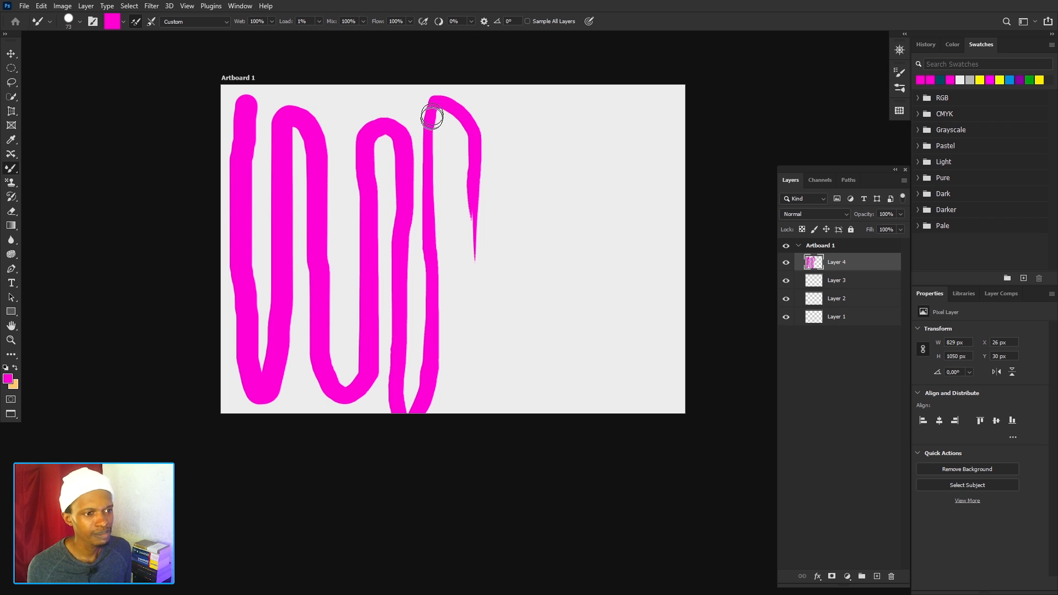
key("ctrl+z")
Set Wet to 45% and paint an up-and-down magenta stroke about 807 px wide and 1047 px high on Layer 4.
left_click(271, 21)
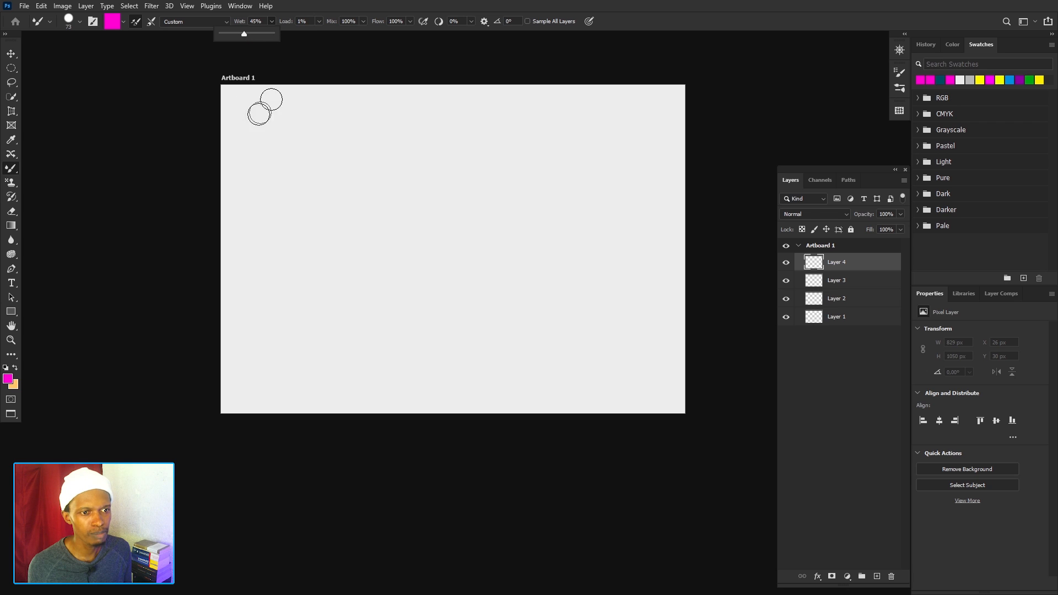
left_click_drag(240, 98, 249, 310)
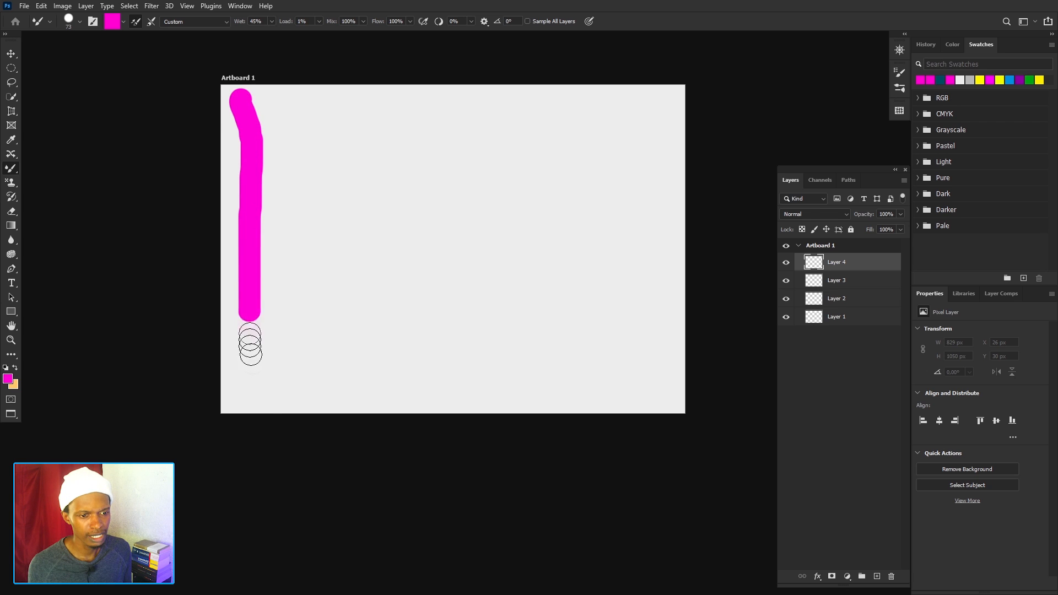
mouse_move(250, 355)
left_mouse_down()
mouse_move(291, 349)
mouse_move(286, 121)
mouse_move(324, 114)
mouse_move(344, 199)
mouse_move(336, 348)
mouse_move(349, 366)
mouse_move(374, 302)
mouse_move(374, 115)
mouse_move(411, 127)
mouse_move(427, 234)
mouse_move(415, 324)
mouse_move(427, 394)
mouse_move(453, 292)
mouse_move(453, 132)
mouse_move(472, 153)
left_mouse_up()
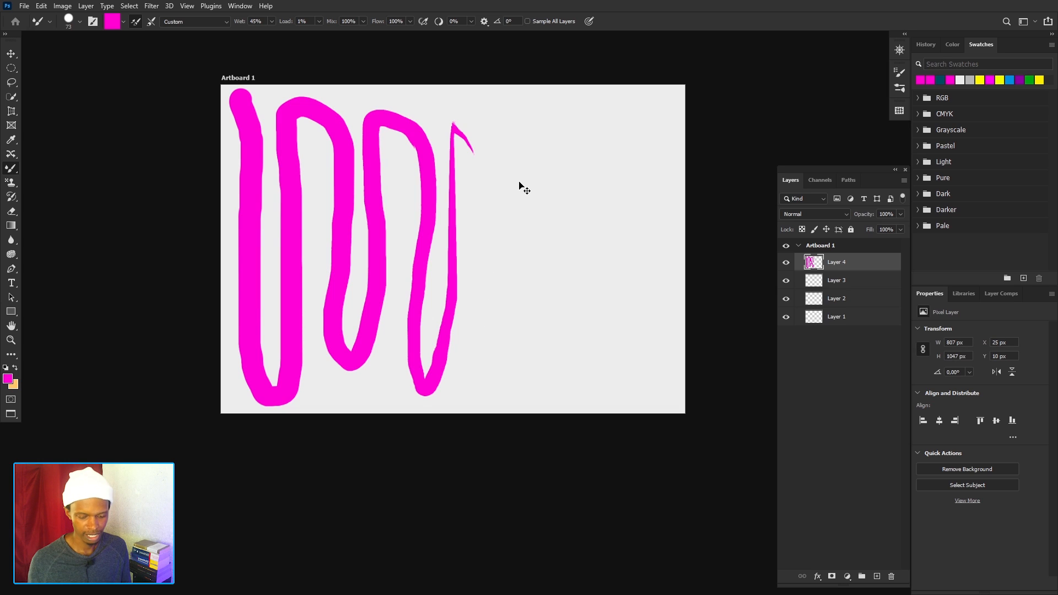
Undo the last stroke, set Wet to 5% and test it with an up-and-down magenta stroke about 712 px wide, undoing that too.
key("ctrl+z")
left_click(272, 21)
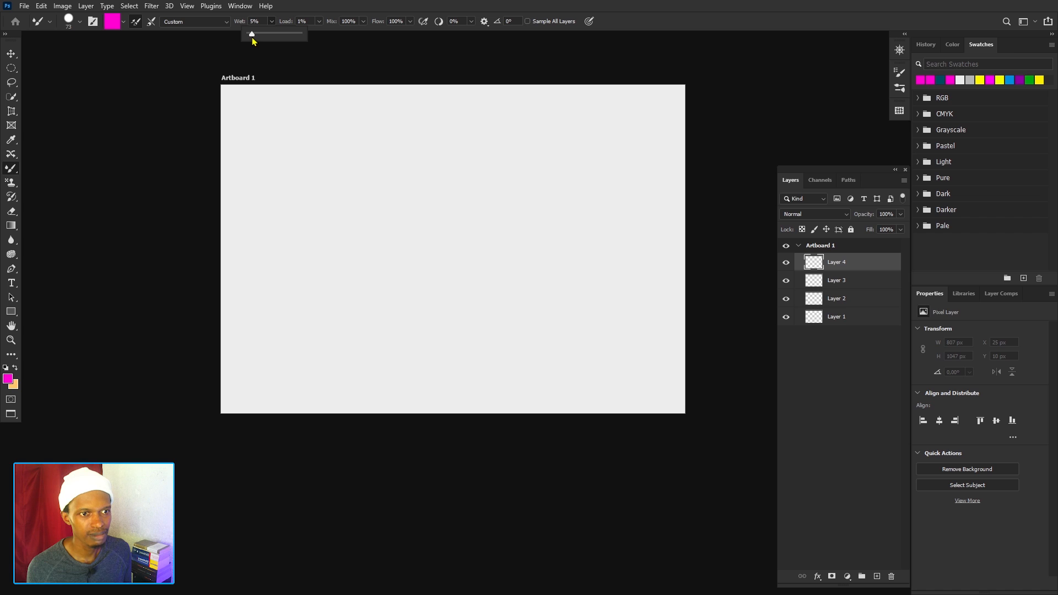
mouse_move(248, 100)
left_mouse_down()
mouse_move(257, 162)
mouse_move(245, 335)
mouse_move(299, 382)
mouse_move(312, 254)
left_mouse_up()
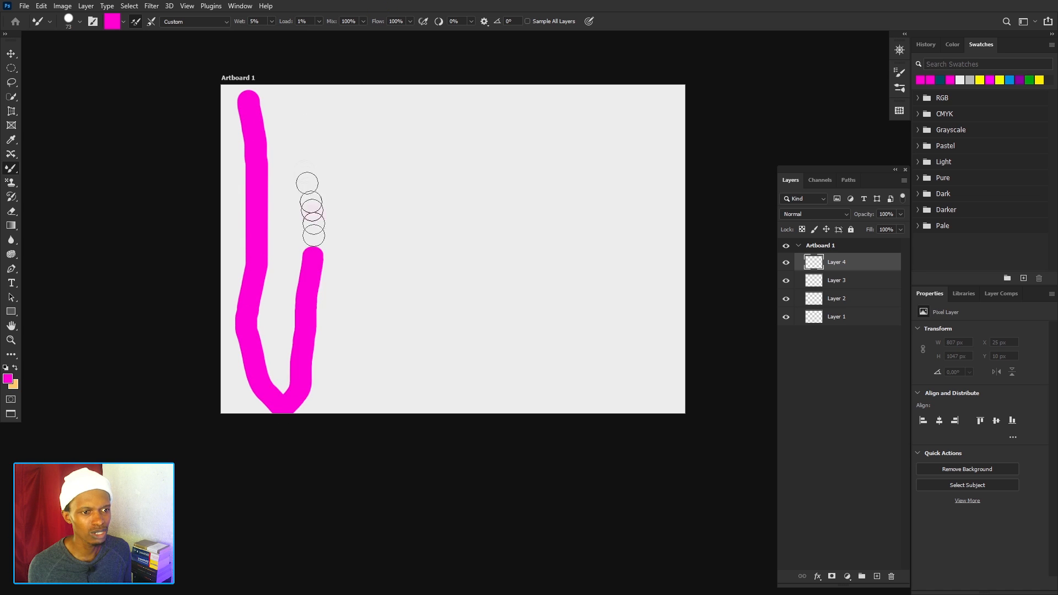
mouse_move(307, 183)
left_mouse_down()
mouse_move(307, 106)
mouse_move(336, 212)
mouse_move(335, 331)
mouse_move(382, 357)
mouse_move(370, 147)
mouse_move(406, 170)
mouse_move(408, 342)
mouse_move(449, 333)
mouse_move(446, 257)
left_mouse_up()
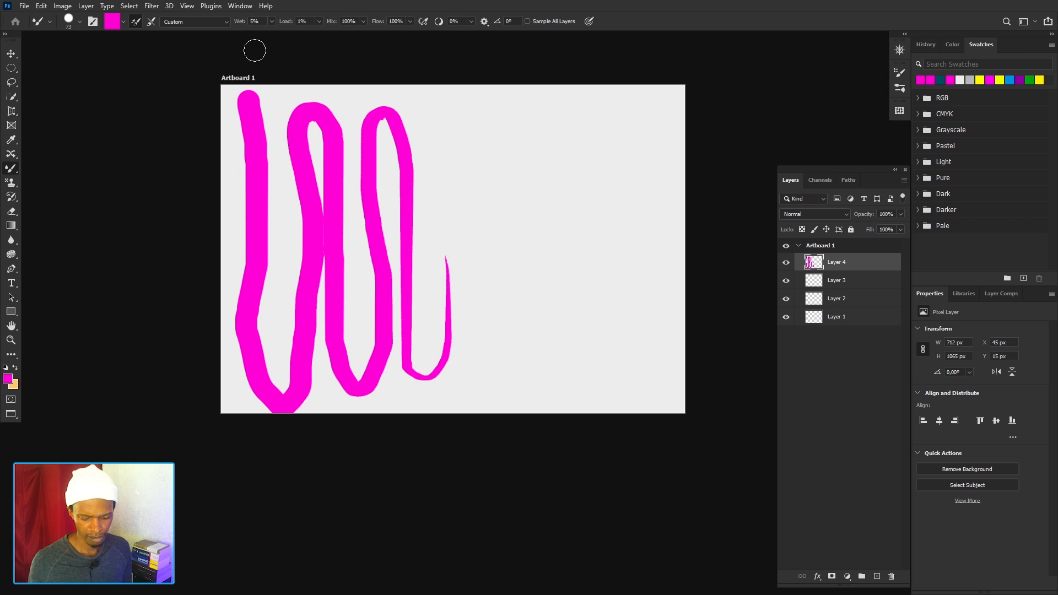
key("ctrl+z")
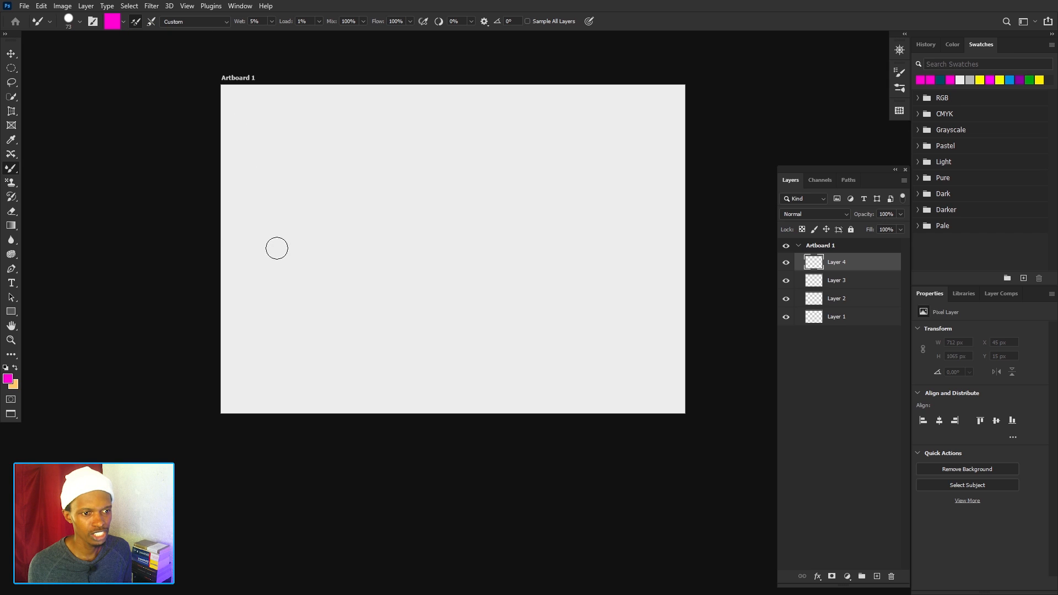
Paint a filled rounded magenta shape about 401 px wide and 463 px high in the left half of the artboard on Layer 4.
mouse_move(276, 249)
left_mouse_down()
mouse_move(371, 231)
mouse_move(311, 279)
mouse_move(302, 213)
mouse_move(366, 231)
mouse_move(334, 238)
left_mouse_up()
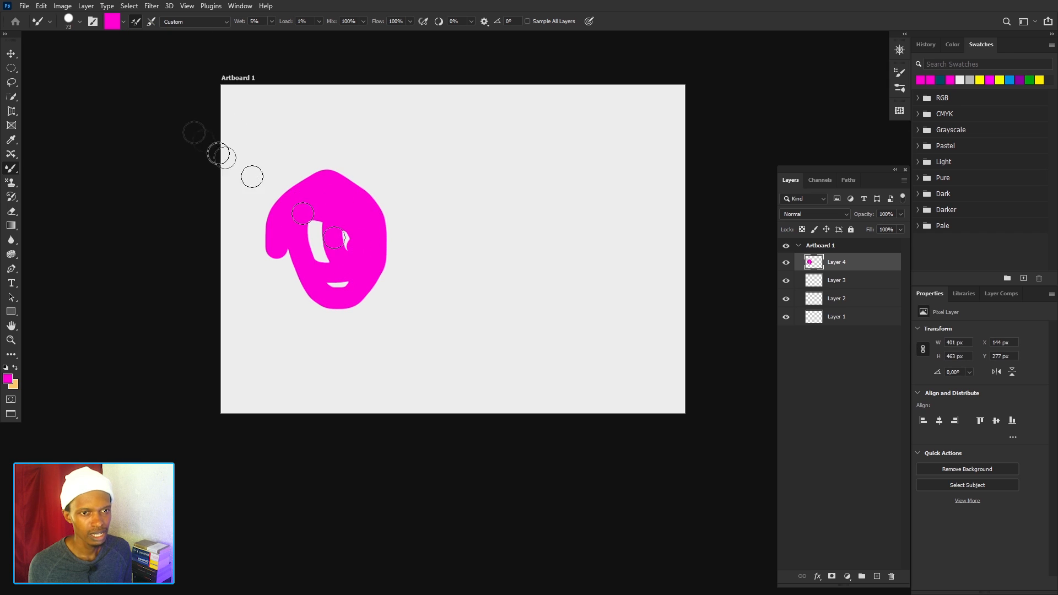
Set the Mixer Brush colour to yellow f0ff00 and try it beside the magenta shape.
left_click(118, 22)
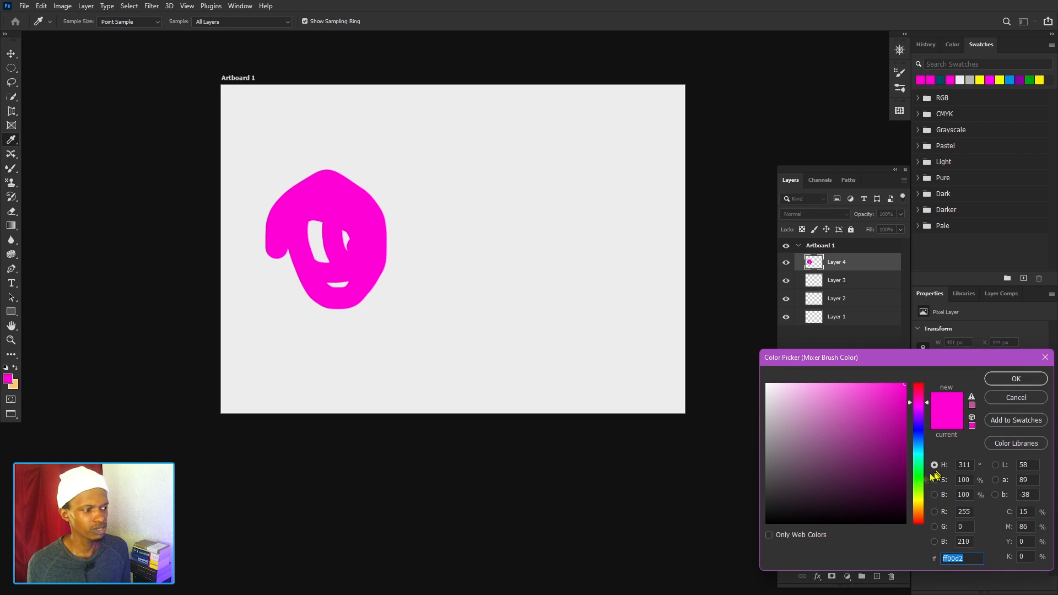
left_click(920, 500)
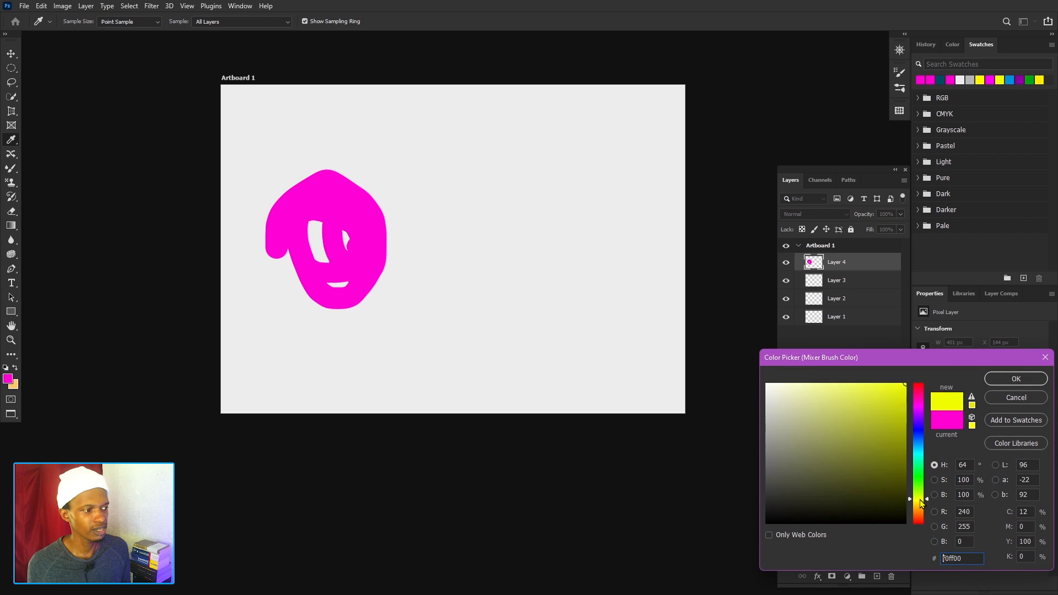
left_click(1000, 383)
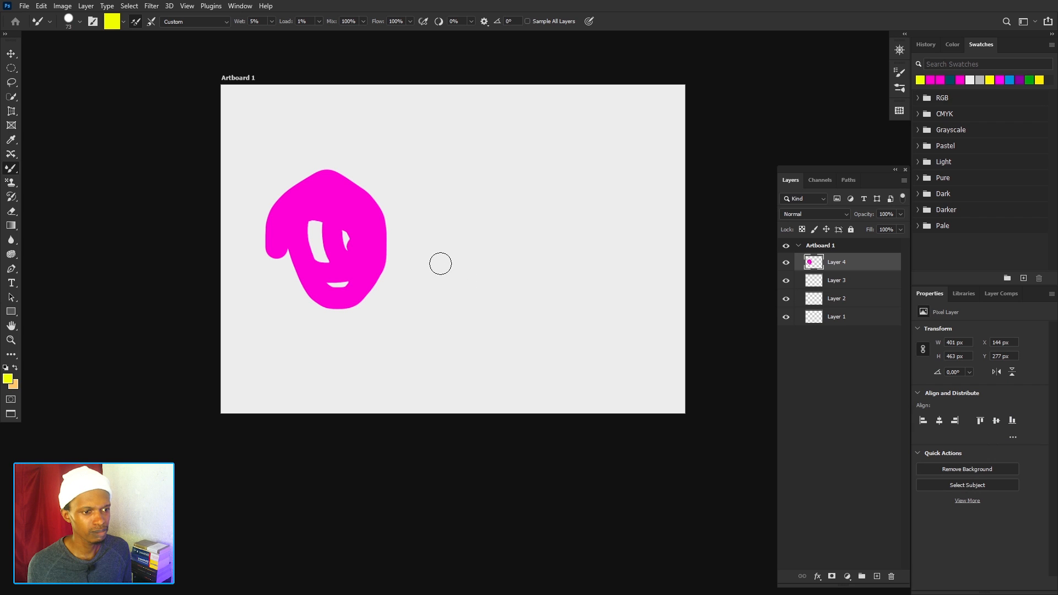
mouse_move(440, 263)
left_mouse_down()
mouse_move(490, 166)
mouse_move(558, 287)
mouse_move(483, 295)
mouse_move(467, 194)
mouse_move(534, 277)
mouse_move(479, 260)
mouse_move(498, 209)
mouse_move(483, 224)
mouse_move(457, 200)
mouse_move(472, 206)
mouse_move(494, 365)
mouse_move(491, 315)
left_mouse_up()
Set the Mixer Brush colour to blue 0078ff and paint a filled rounded shape about 633 px high beside the magenta one.
left_click(112, 22)
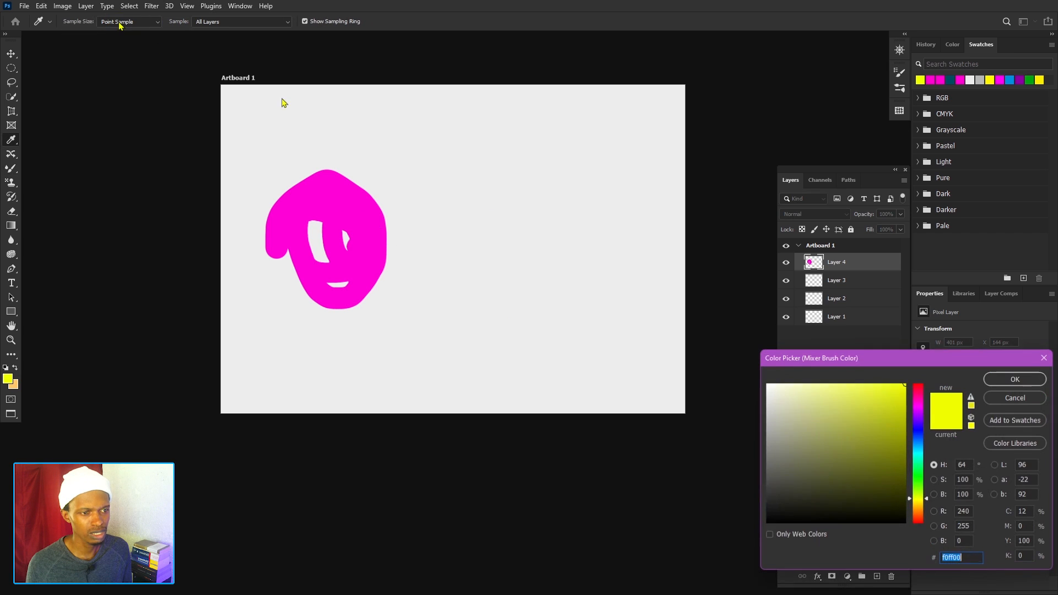
left_click(919, 451)
left_click_drag(916, 456, 918, 445)
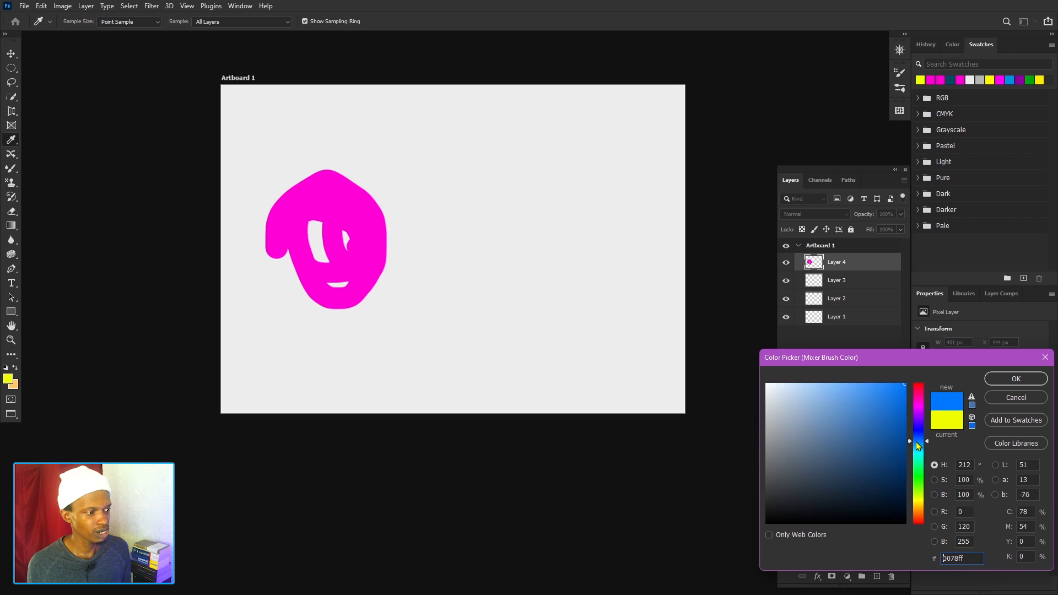
left_click(1016, 379)
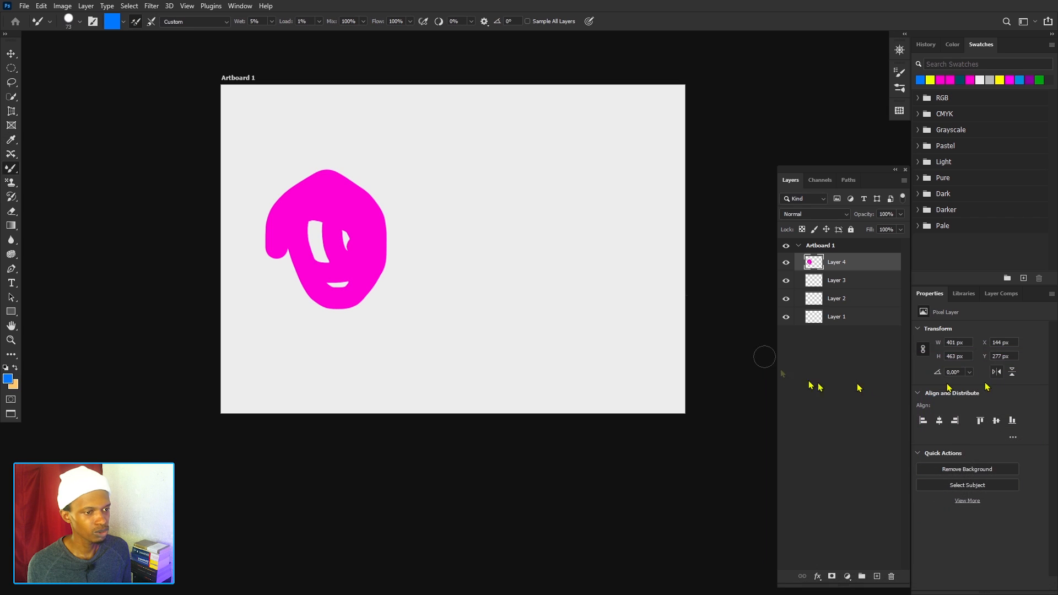
left_click_drag(444, 238, 448, 261)
mouse_move(439, 205)
left_mouse_down()
mouse_move(533, 323)
mouse_move(490, 209)
mouse_move(510, 243)
mouse_move(477, 223)
mouse_move(461, 248)
mouse_move(502, 299)
mouse_move(476, 287)
left_mouse_up()
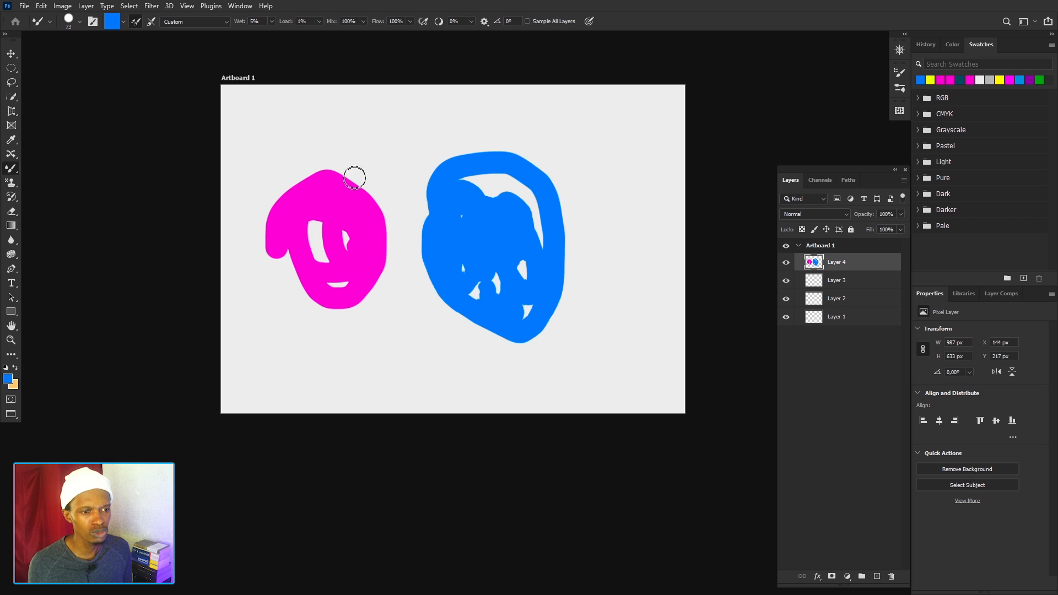
Set both Wet and Load to 100% for the Mixer Brush.
left_click(271, 20)
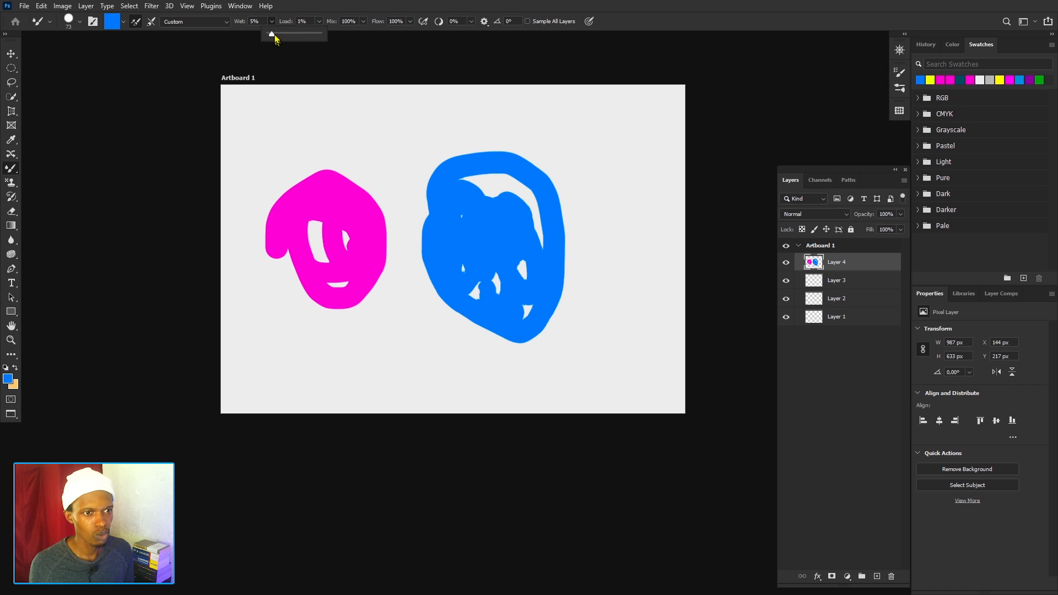
left_click(319, 21)
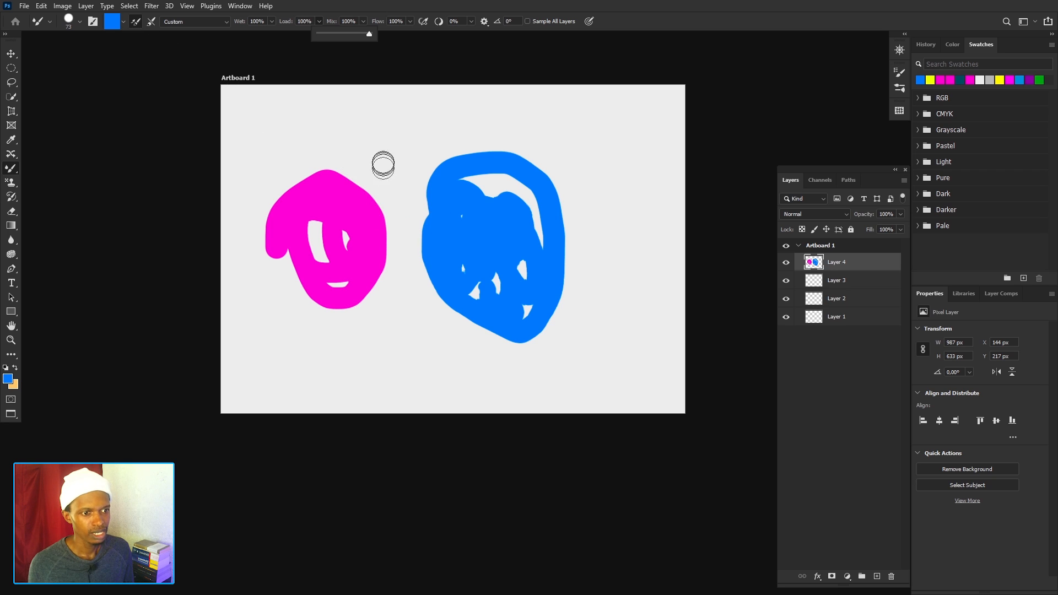
Paint several blue strokes across and around the magenta shape to test colour blending, and undo them all.
mouse_move(382, 164)
left_mouse_down()
mouse_move(368, 208)
mouse_move(382, 287)
mouse_move(442, 393)
left_mouse_up()
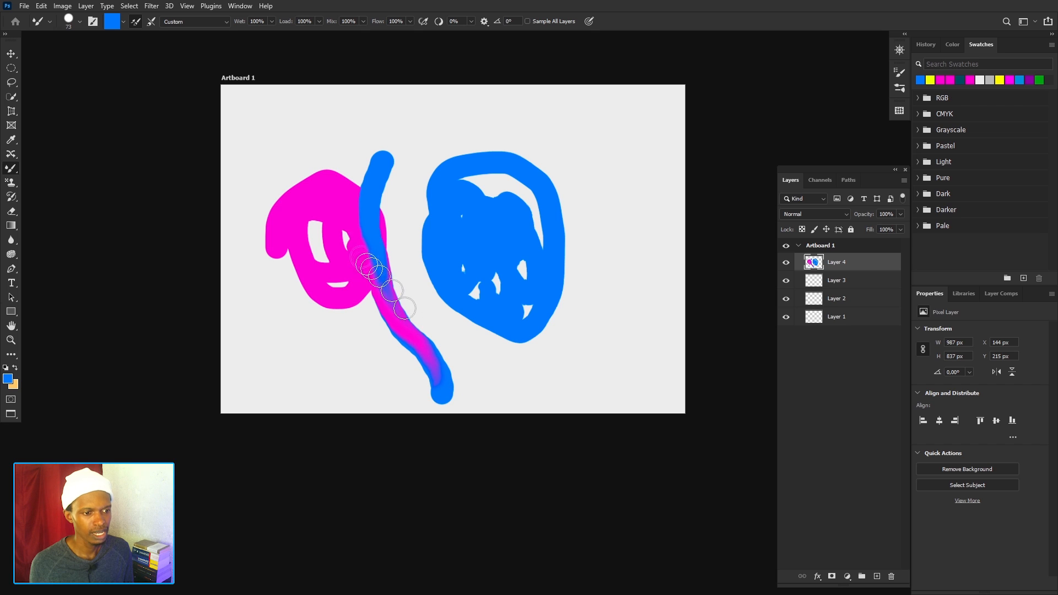
left_click_drag(403, 337, 410, 351)
key("ctrl+z")
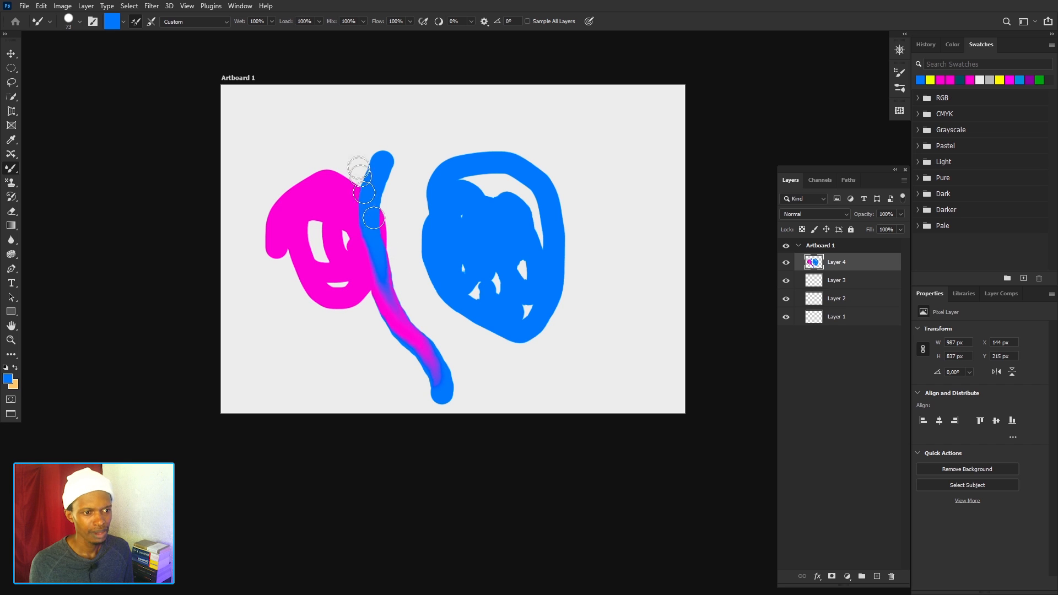
mouse_move(354, 142)
left_mouse_down()
mouse_move(361, 258)
mouse_move(350, 252)
mouse_move(354, 191)
mouse_move(366, 146)
mouse_move(377, 160)
mouse_move(364, 231)
mouse_move(343, 226)
mouse_move(332, 147)
left_mouse_up()
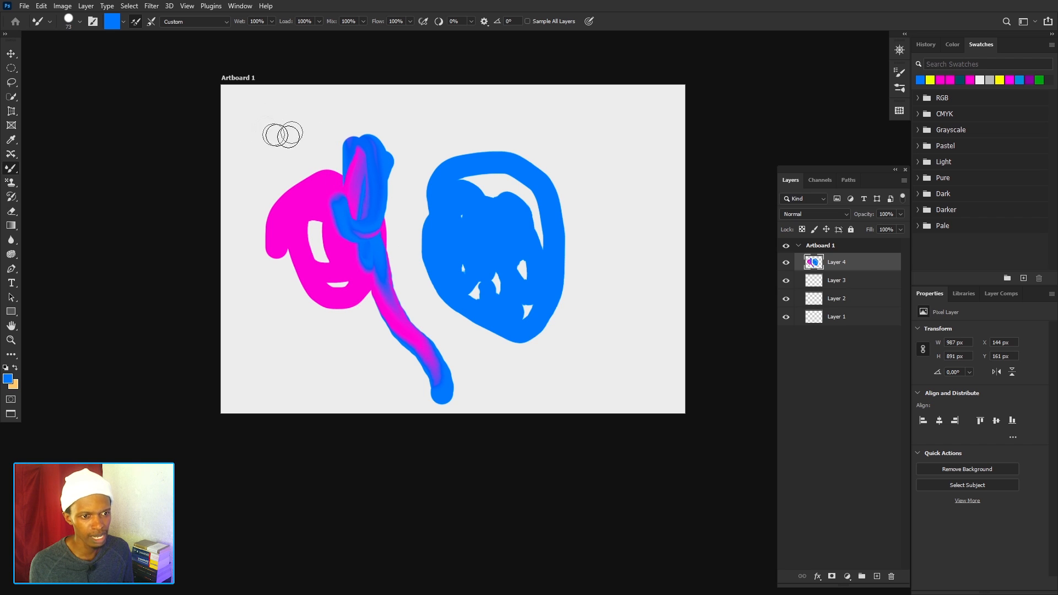
mouse_move(271, 128)
left_mouse_down()
mouse_move(265, 159)
mouse_move(250, 156)
mouse_move(257, 113)
mouse_move(286, 119)
mouse_move(297, 136)
mouse_move(288, 172)
mouse_move(251, 166)
mouse_move(237, 118)
mouse_move(305, 109)
mouse_move(320, 129)
mouse_move(308, 155)
mouse_move(254, 183)
mouse_move(238, 208)
mouse_move(249, 268)
left_mouse_up()
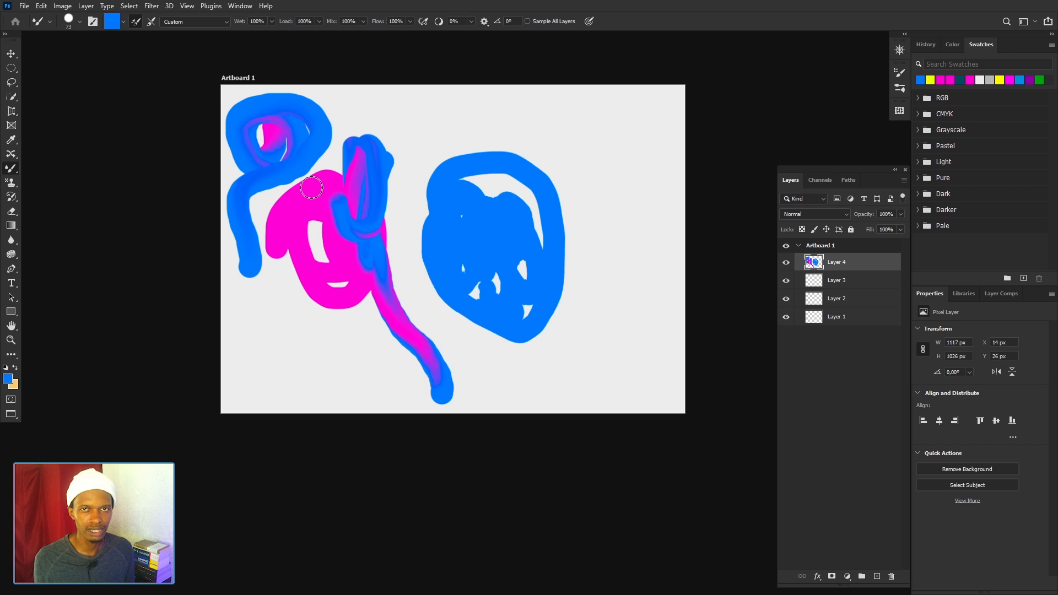
key("ctrl+z")
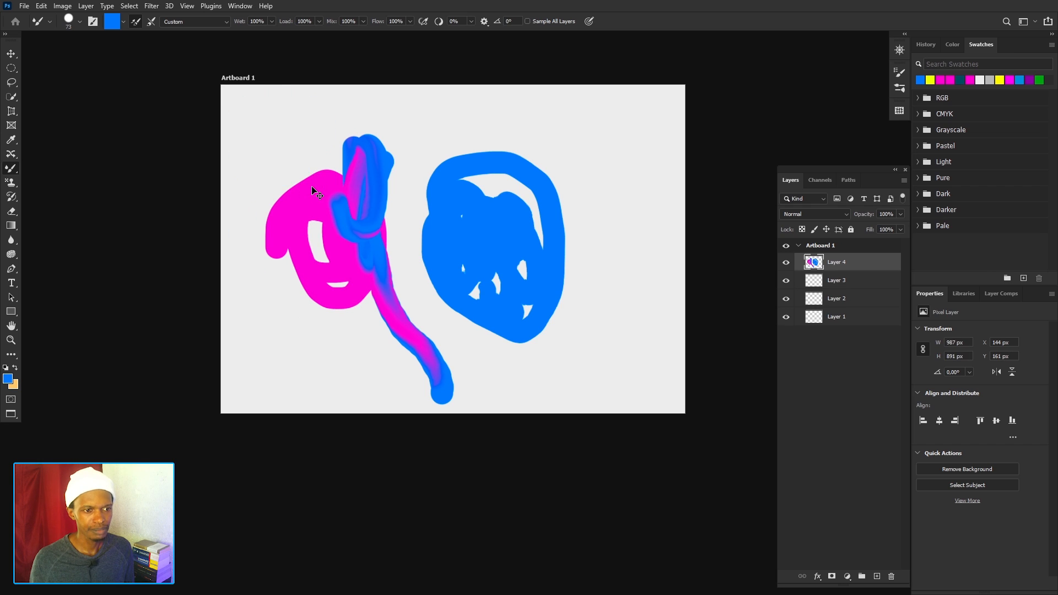
key("ctrl+z")
key("ctrl+z")
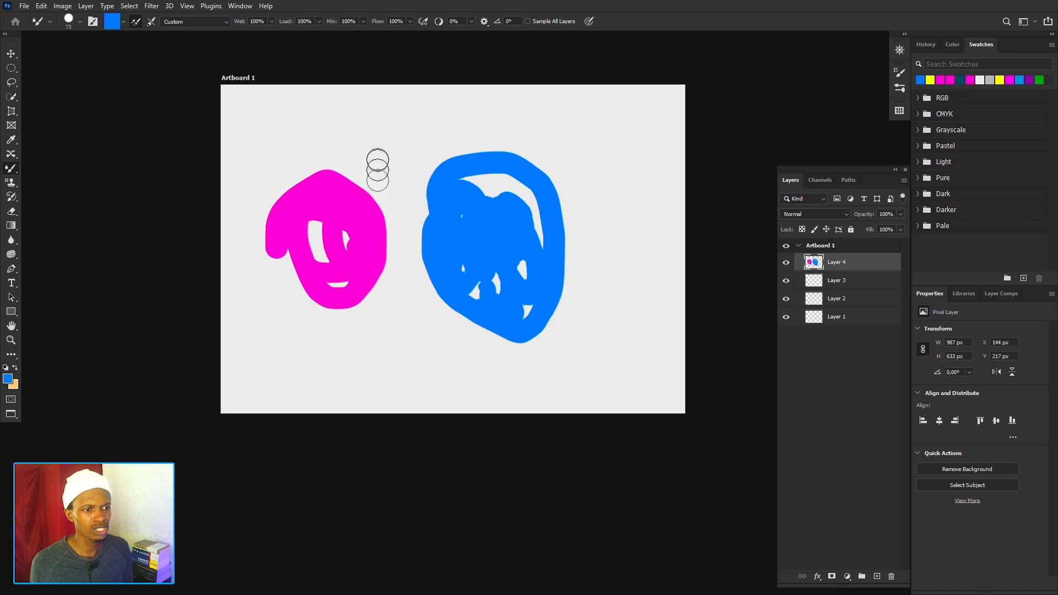
Blend blue over the magenta shape with a long stroke and circular strokes, add a curved stroke below it, and undo them.
mouse_move(376, 158)
left_mouse_down()
mouse_move(356, 215)
mouse_move(369, 271)
mouse_move(402, 313)
left_mouse_up()
key("ctrl+z")
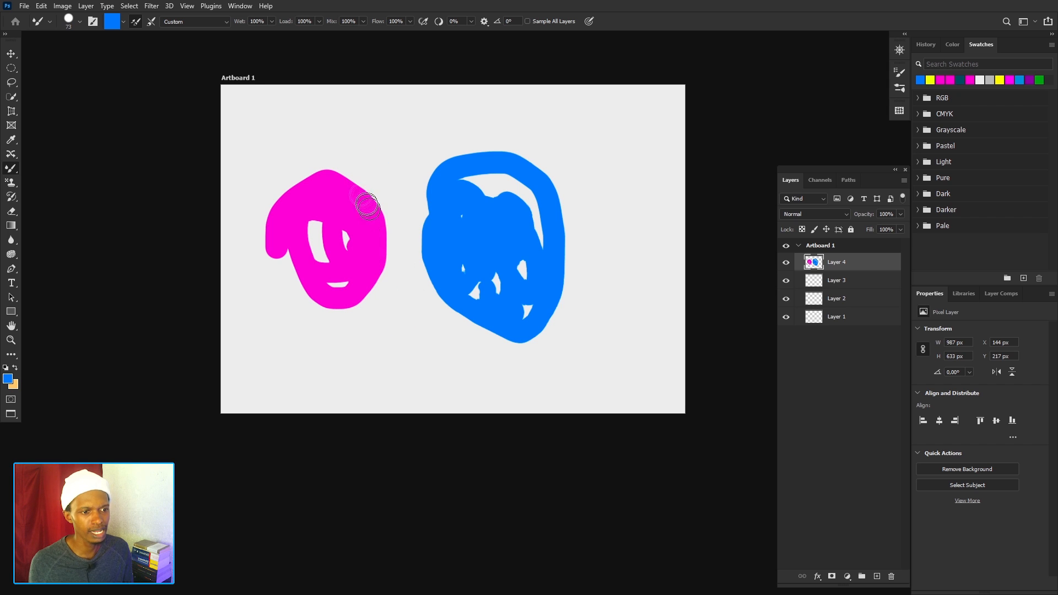
mouse_move(363, 230)
left_mouse_down()
mouse_move(348, 198)
mouse_move(347, 228)
mouse_move(380, 226)
mouse_move(353, 190)
mouse_move(363, 228)
mouse_move(333, 217)
mouse_move(320, 232)
mouse_move(343, 215)
mouse_move(351, 229)
mouse_move(389, 240)
mouse_move(341, 203)
mouse_move(348, 228)
mouse_move(380, 180)
mouse_move(365, 206)
mouse_move(304, 175)
mouse_move(356, 186)
mouse_move(365, 210)
mouse_move(407, 225)
mouse_move(395, 246)
mouse_move(378, 238)
mouse_move(322, 184)
mouse_move(350, 205)
mouse_move(322, 167)
mouse_move(343, 197)
mouse_move(358, 215)
left_mouse_up()
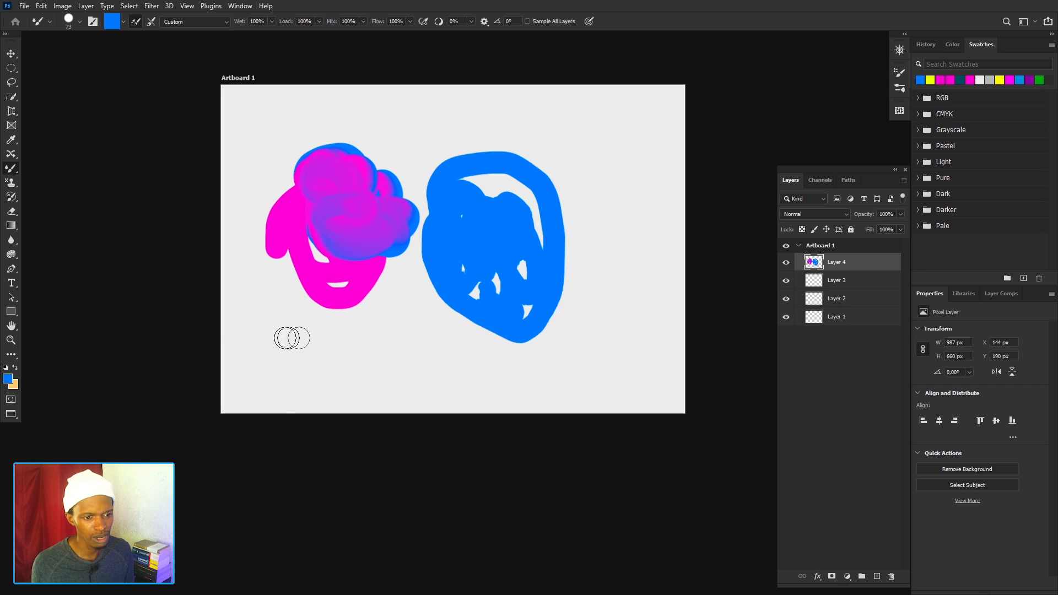
mouse_move(288, 335)
left_mouse_down()
mouse_move(317, 351)
mouse_move(294, 355)
mouse_move(305, 337)
mouse_move(398, 378)
mouse_move(419, 357)
mouse_move(389, 323)
mouse_move(404, 296)
left_mouse_up()
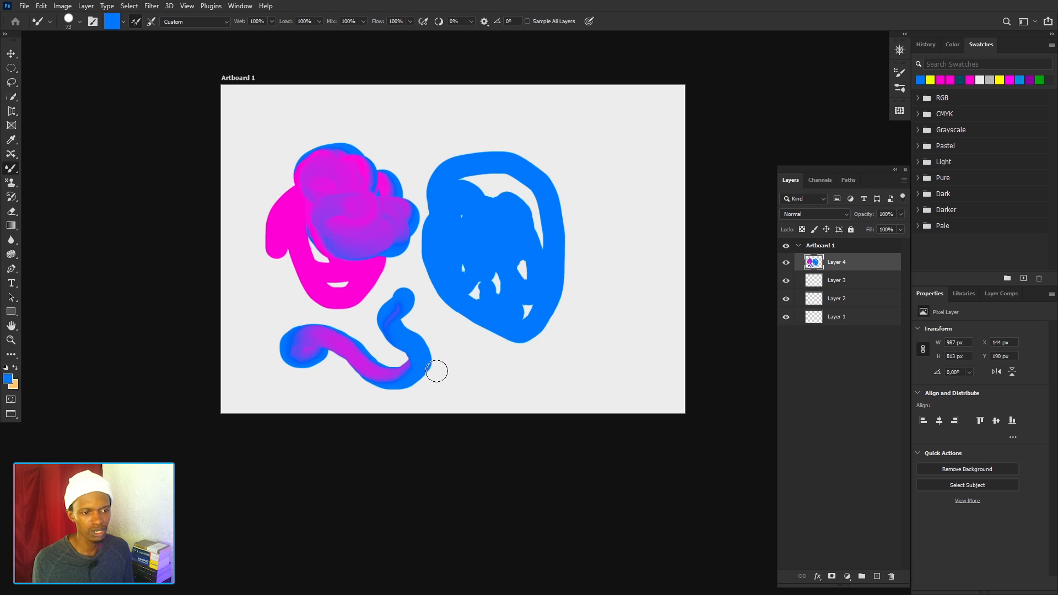
key("ctrl+z")
key("ctrl+z")
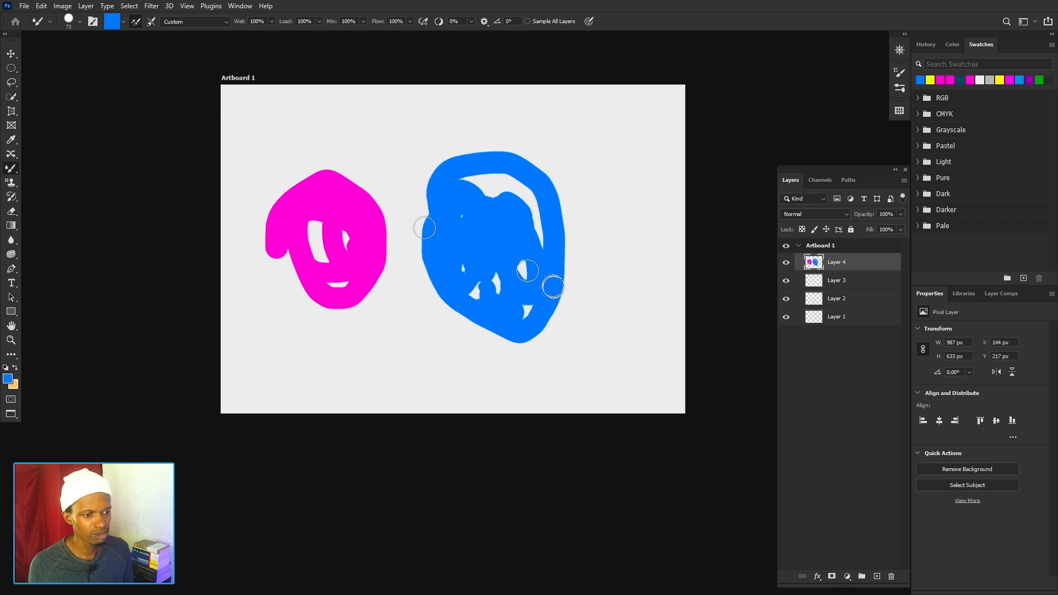
Smear paint back and forth between the magenta and blue shapes to mix them, and undo the smearing.
mouse_move(449, 243)
left_mouse_down()
mouse_move(358, 242)
mouse_move(352, 254)
mouse_move(381, 269)
mouse_move(461, 260)
mouse_move(471, 248)
mouse_move(335, 218)
mouse_move(394, 243)
mouse_move(506, 258)
mouse_move(403, 267)
mouse_move(319, 254)
mouse_move(479, 221)
mouse_move(459, 202)
mouse_move(349, 208)
mouse_move(386, 258)
mouse_move(441, 245)
mouse_move(360, 218)
mouse_move(358, 270)
mouse_move(422, 258)
mouse_move(349, 253)
mouse_move(432, 248)
mouse_move(437, 227)
mouse_move(460, 279)
mouse_move(436, 273)
left_mouse_up()
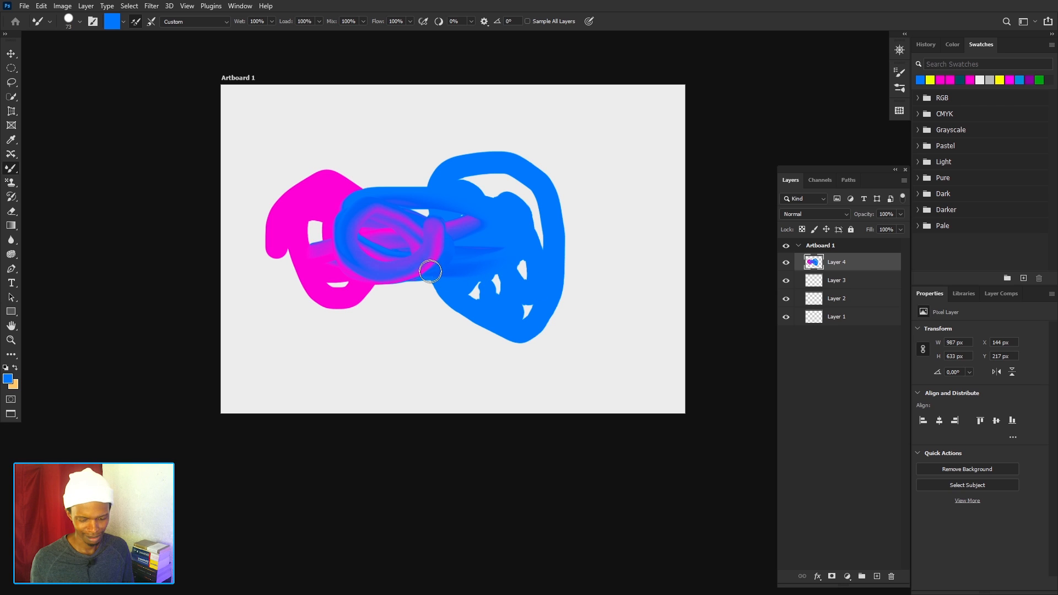
key("ctrl+z")
key("ctrl+z")
key("ctrl+z")
key("ctrl+z")
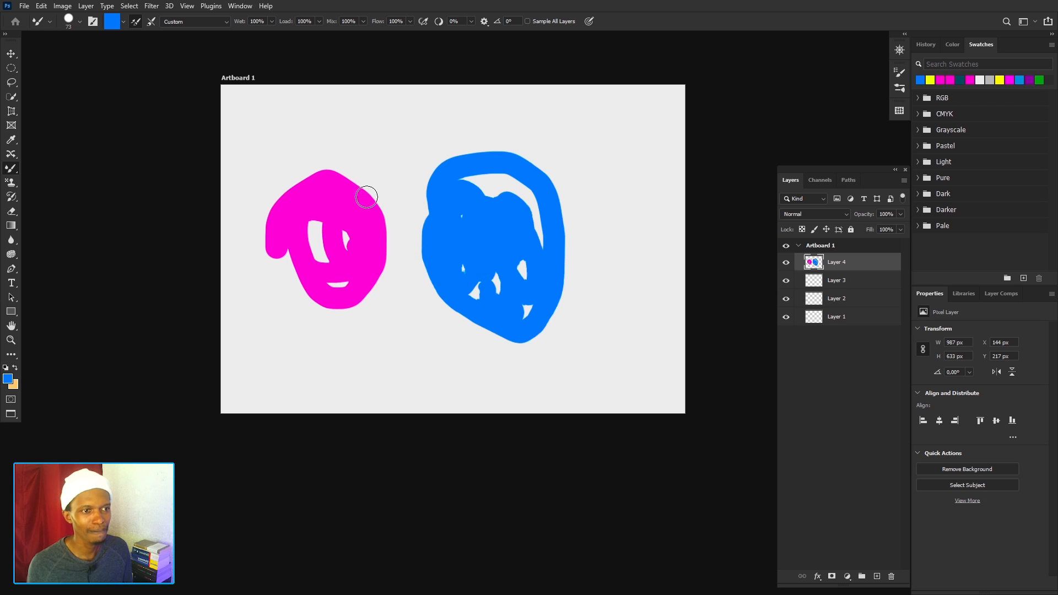
Set Mix to 48%, paint blue test strokes over the magenta shape and undo them.
left_click(363, 22)
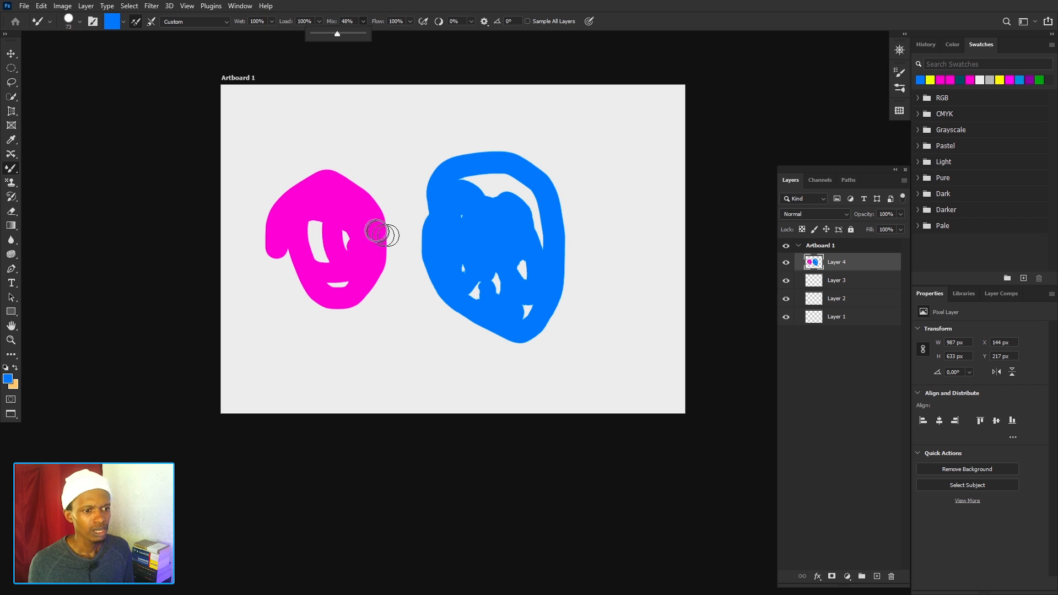
mouse_move(377, 207)
left_mouse_down()
mouse_move(377, 242)
mouse_move(359, 221)
mouse_move(382, 222)
mouse_move(360, 342)
mouse_move(392, 350)
mouse_move(395, 317)
mouse_move(367, 292)
mouse_move(336, 295)
mouse_move(295, 352)
mouse_move(322, 386)
mouse_move(323, 343)
mouse_move(365, 293)
mouse_move(418, 339)
mouse_move(364, 379)
mouse_move(283, 297)
left_mouse_up()
mouse_move(273, 340)
left_mouse_down()
mouse_move(287, 205)
mouse_move(325, 308)
mouse_move(300, 237)
mouse_move(365, 259)
mouse_move(317, 182)
mouse_move(401, 207)
mouse_move(380, 212)
left_mouse_up()
key("ctrl+z")
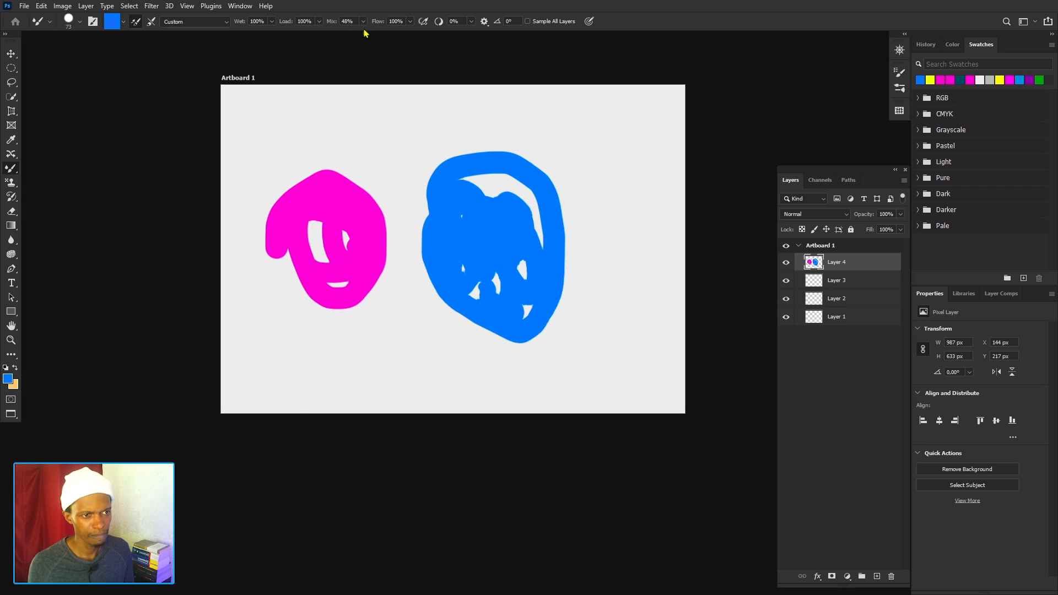
Lower Mix to 1%, paint looping blue strokes over the magenta shape and undo them.
left_click(363, 22)
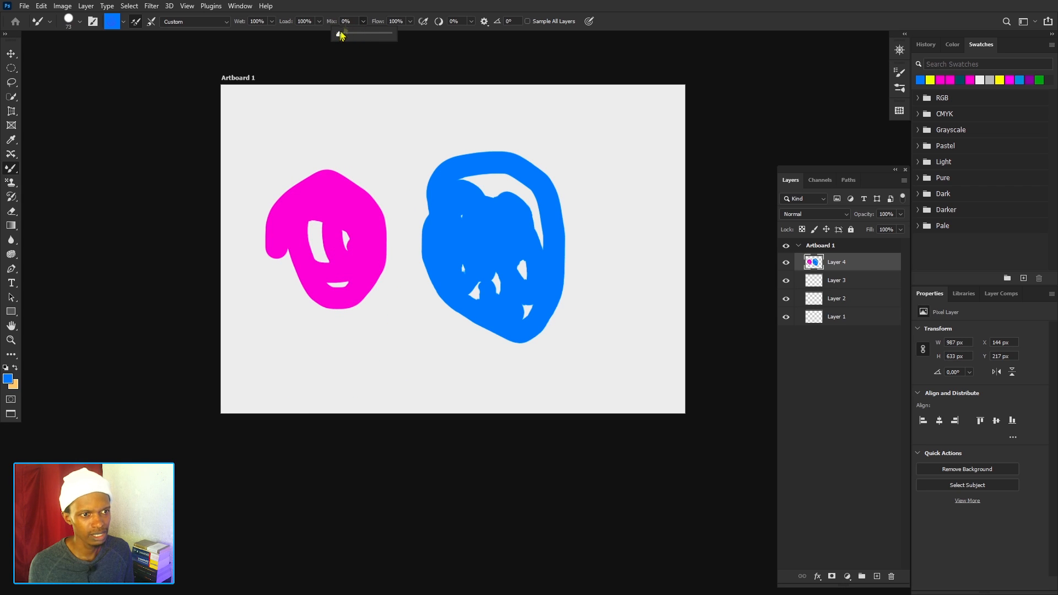
left_click(351, 22)
scroll(351, 22, "up", 1)
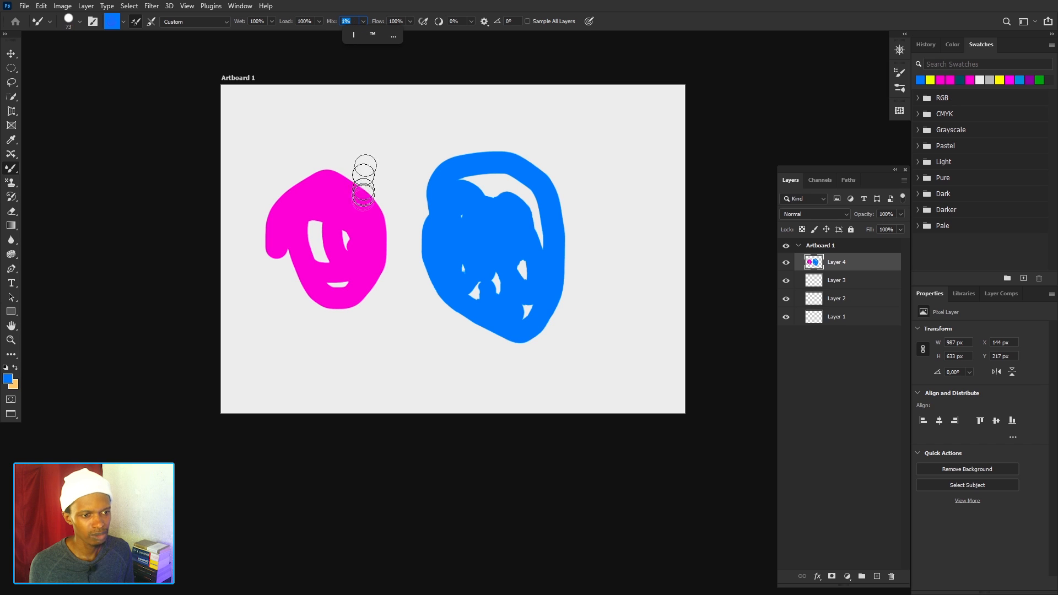
mouse_move(360, 201)
left_mouse_down()
mouse_move(389, 199)
mouse_move(400, 175)
mouse_move(397, 145)
mouse_move(376, 138)
mouse_move(361, 165)
mouse_move(400, 329)
mouse_move(378, 304)
mouse_move(364, 199)
mouse_move(386, 264)
mouse_move(348, 231)
mouse_move(356, 245)
mouse_move(358, 203)
mouse_move(377, 230)
mouse_move(353, 210)
mouse_move(340, 143)
mouse_move(347, 173)
mouse_move(306, 168)
mouse_move(375, 126)
left_mouse_up()
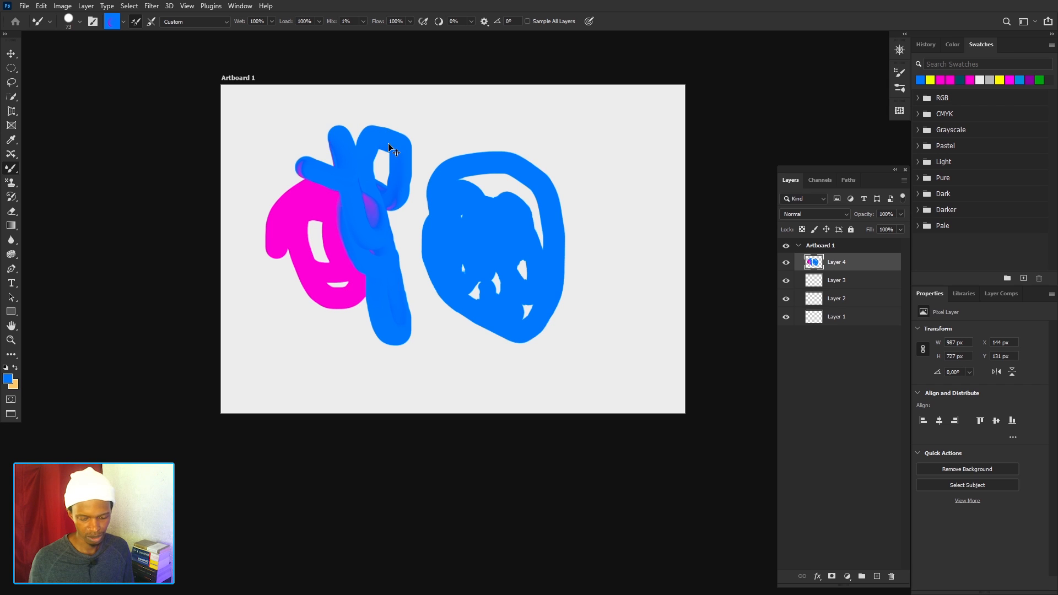
key("ctrl+z")
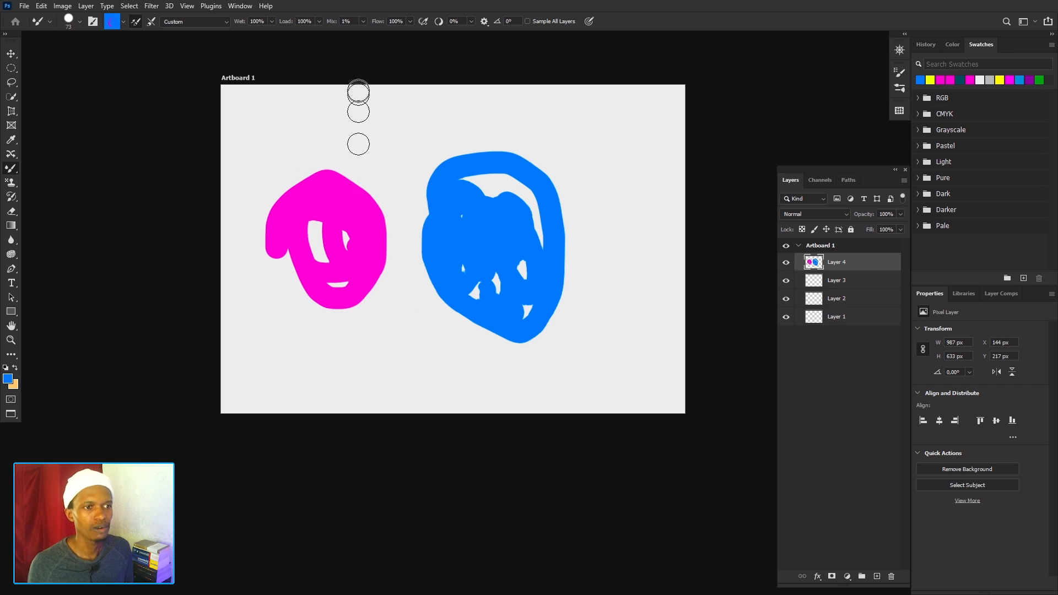
Raise Mix to 100% and lower Load to 2%.
left_click(364, 22)
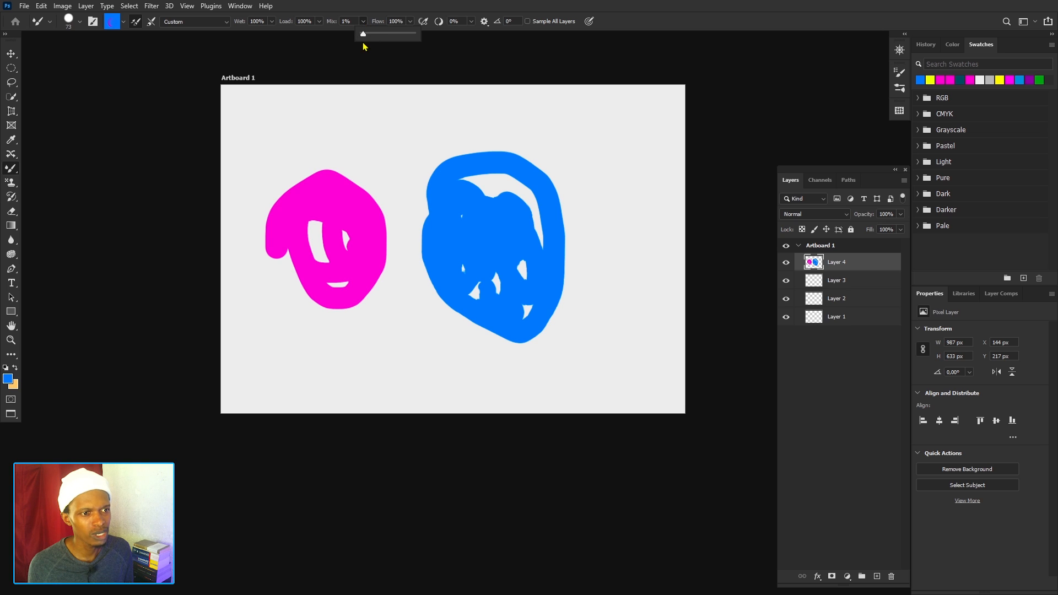
left_click_drag(362, 33, 411, 38)
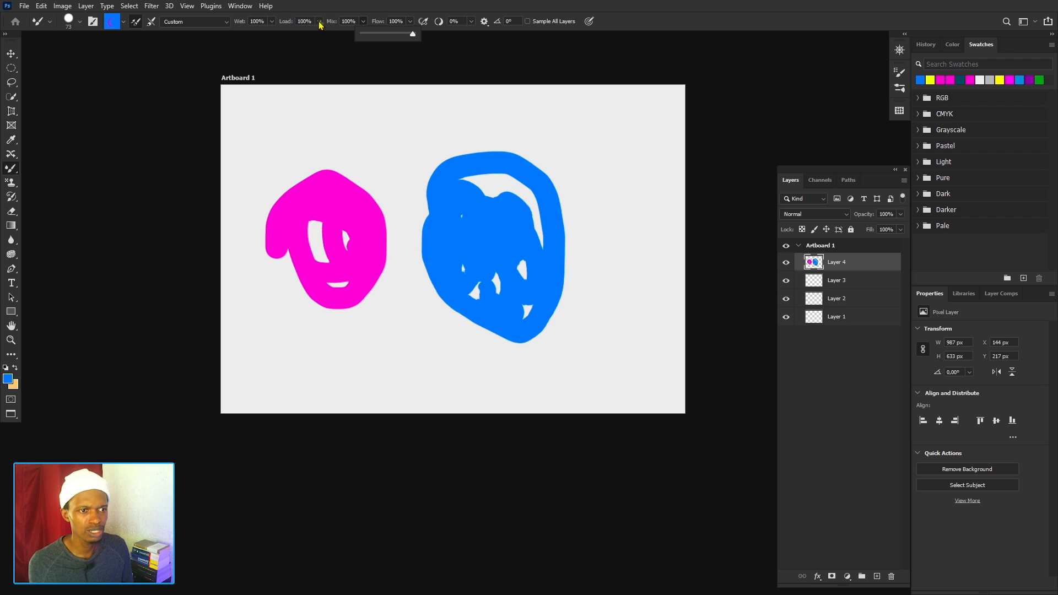
left_click(319, 22)
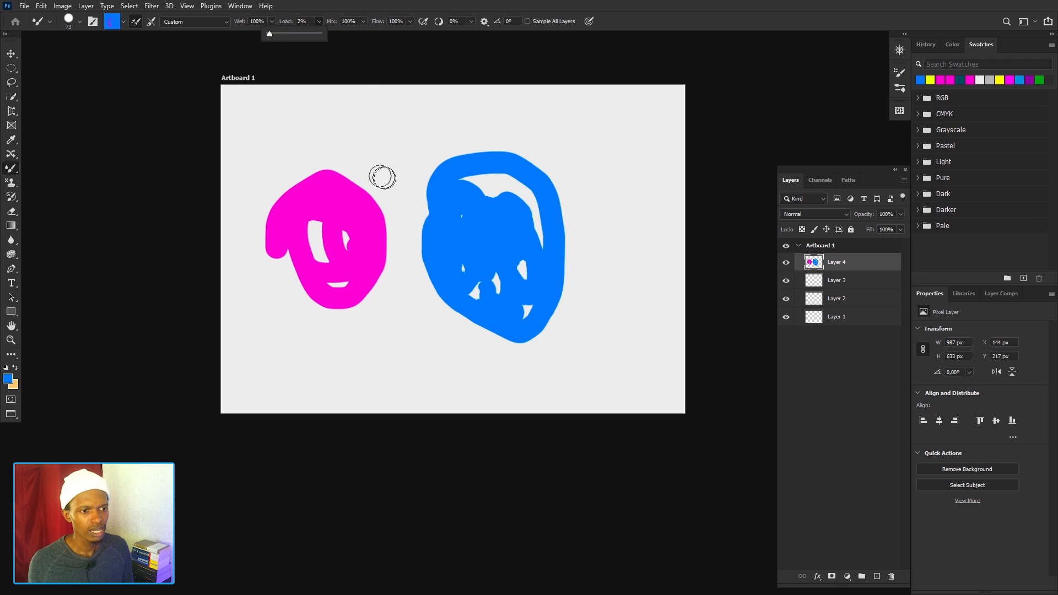
Clean the brush, reload it with blue, and paint and undo a test stroke on the magenta shape.
left_click(123, 23)
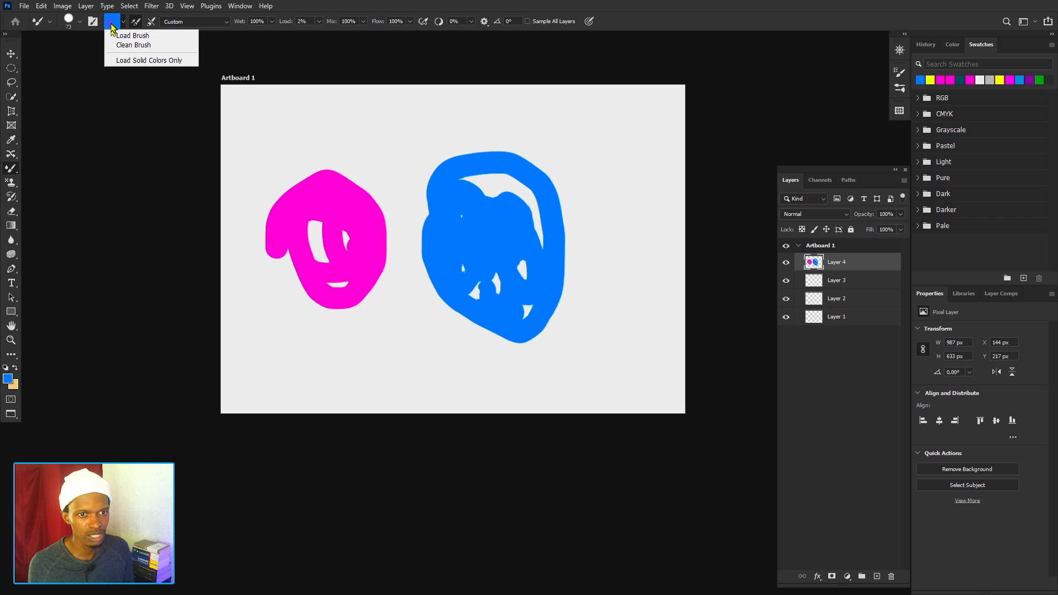
left_click(134, 45)
left_click(122, 23)
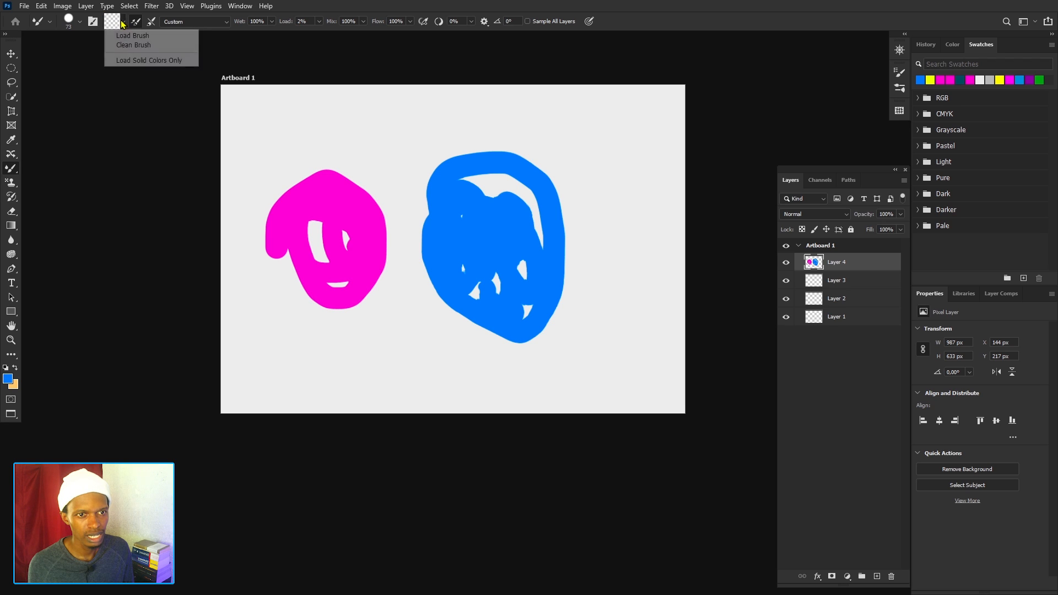
left_click(132, 35)
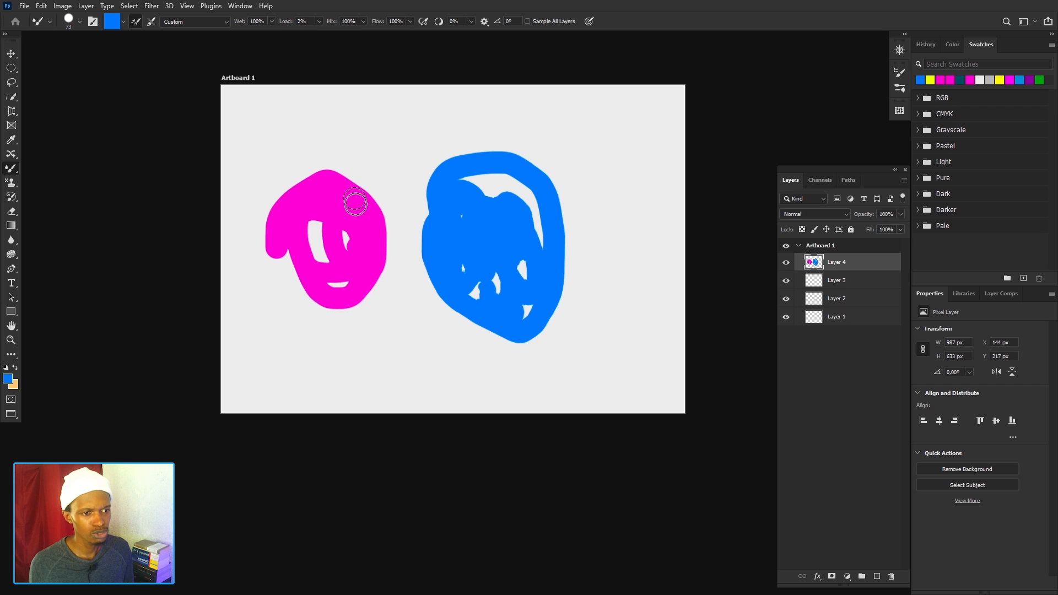
mouse_move(330, 156)
left_mouse_down()
mouse_move(389, 225)
mouse_move(392, 274)
mouse_move(372, 323)
mouse_move(335, 279)
mouse_move(335, 218)
mouse_move(303, 143)
mouse_move(280, 144)
mouse_move(275, 193)
mouse_move(308, 328)
mouse_move(291, 342)
mouse_move(254, 295)
mouse_move(306, 196)
mouse_move(379, 158)
mouse_move(374, 116)
mouse_move(362, 156)
mouse_move(363, 236)
mouse_move(342, 262)
mouse_move(309, 276)
mouse_move(305, 314)
mouse_move(329, 364)
mouse_move(351, 329)
mouse_move(340, 249)
mouse_move(299, 176)
mouse_move(320, 167)
mouse_move(370, 238)
mouse_move(292, 194)
mouse_move(350, 246)
mouse_move(313, 198)
mouse_move(354, 286)
mouse_move(297, 245)
left_mouse_up()
key("ctrl+z")
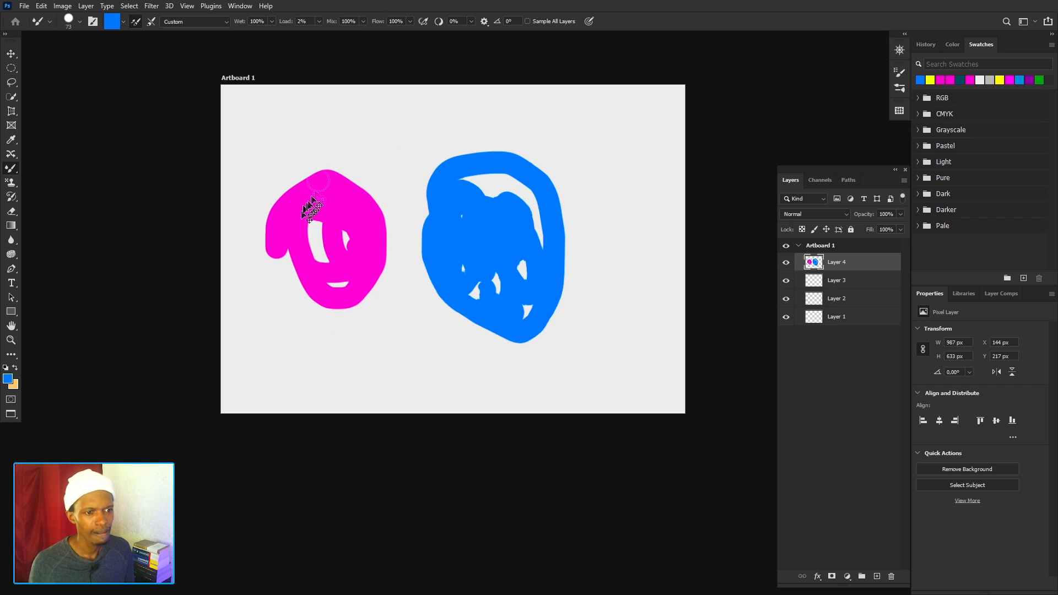
Set Load to 100% and Wet to 46%, and paint looping blue strokes across the upper part of the magenta shape.
left_click(319, 22)
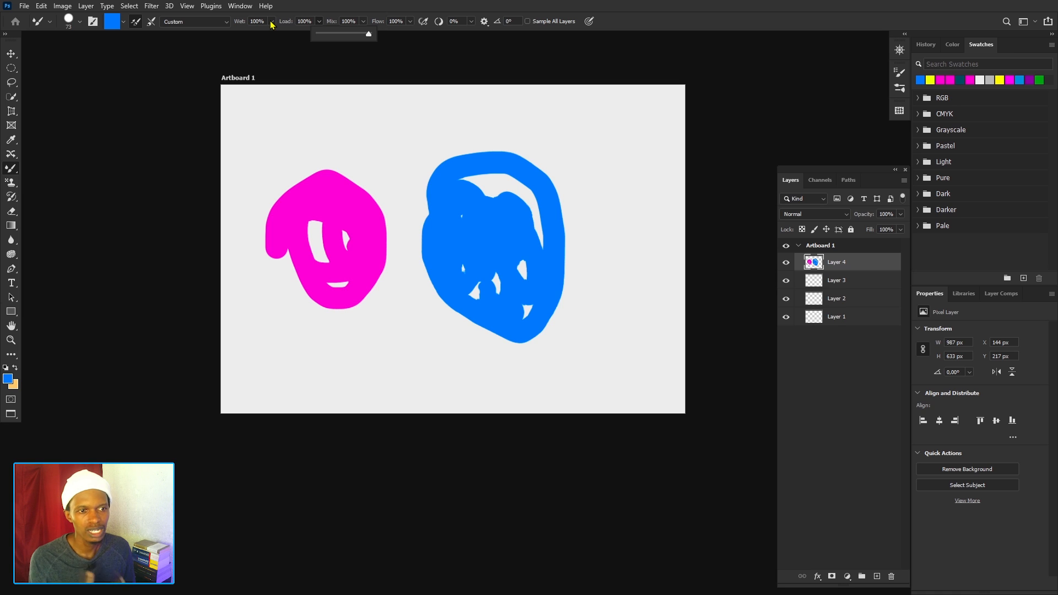
left_click(271, 22)
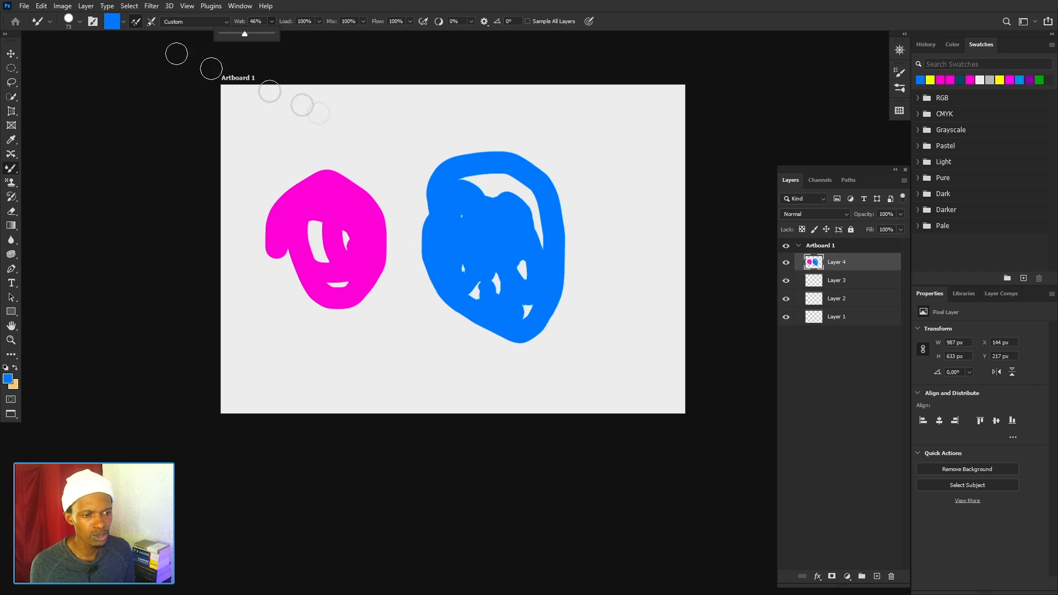
mouse_move(366, 209)
left_mouse_down()
mouse_move(353, 170)
mouse_move(383, 203)
mouse_move(367, 227)
mouse_move(321, 173)
left_mouse_up()
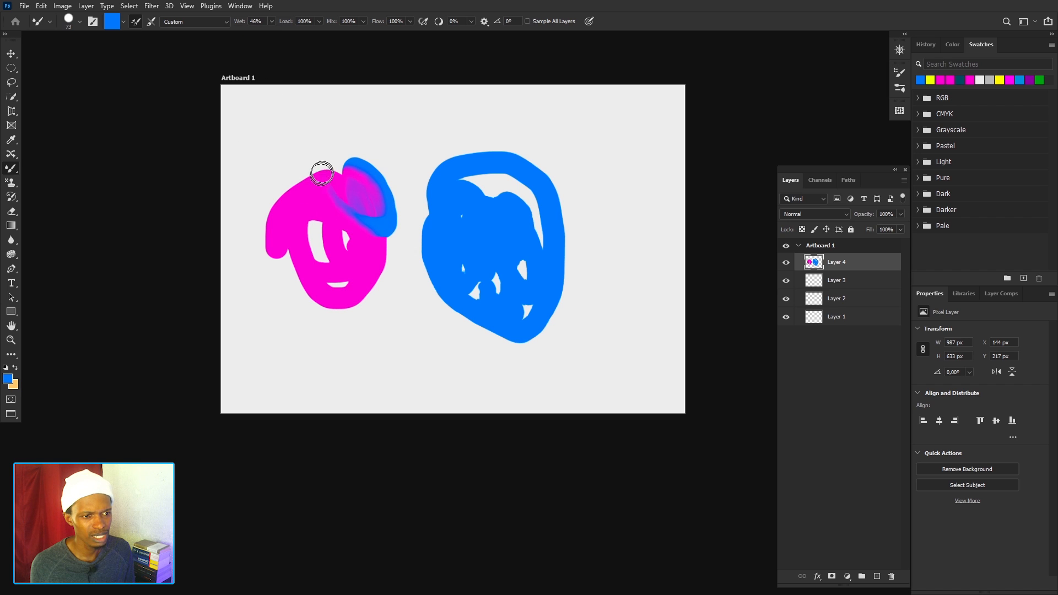
mouse_move(333, 222)
left_mouse_down()
mouse_move(313, 196)
mouse_move(308, 228)
mouse_move(267, 213)
mouse_move(261, 193)
mouse_move(285, 253)
mouse_move(266, 258)
mouse_move(262, 247)
mouse_move(290, 309)
left_mouse_up()
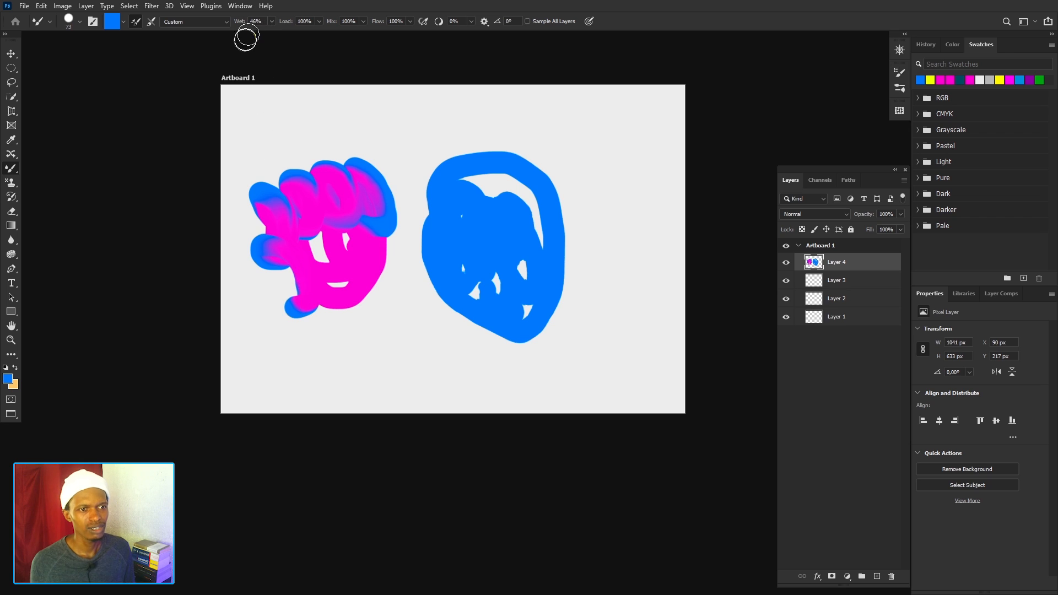
Lower Wet to 1%, undo the looping strokes, and paint and undo another blue test stroke over the magenta shape.
left_click(271, 22)
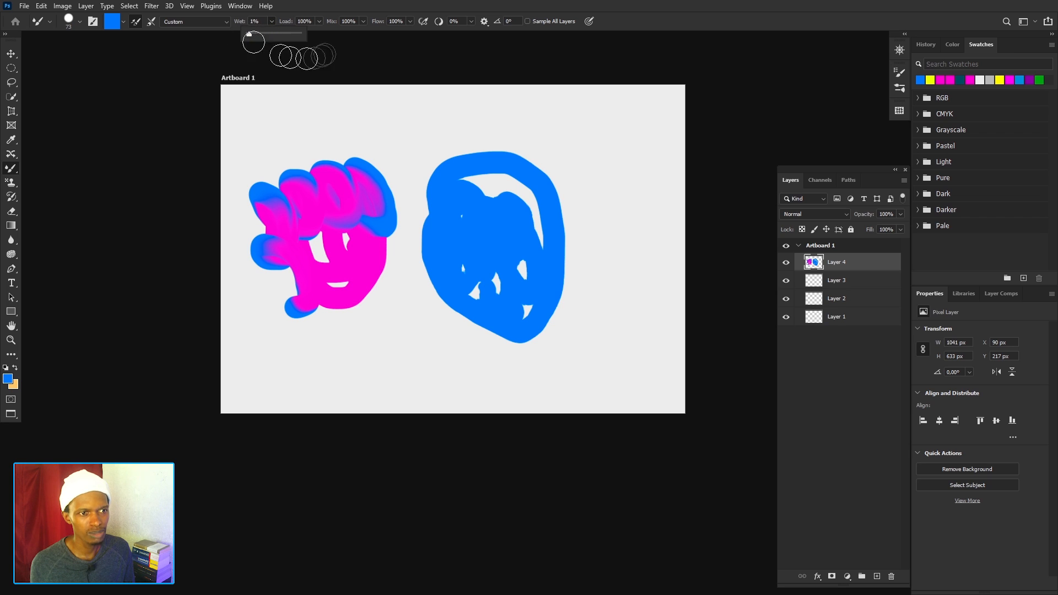
key("ctrl+z")
key("ctrl+z")
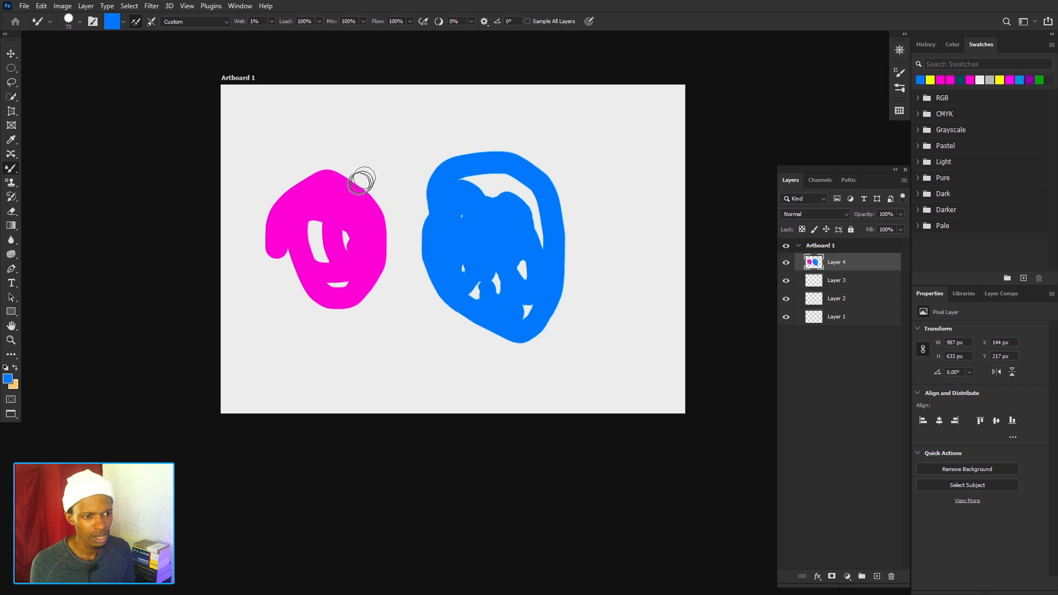
left_click_drag(331, 197, 330, 182)
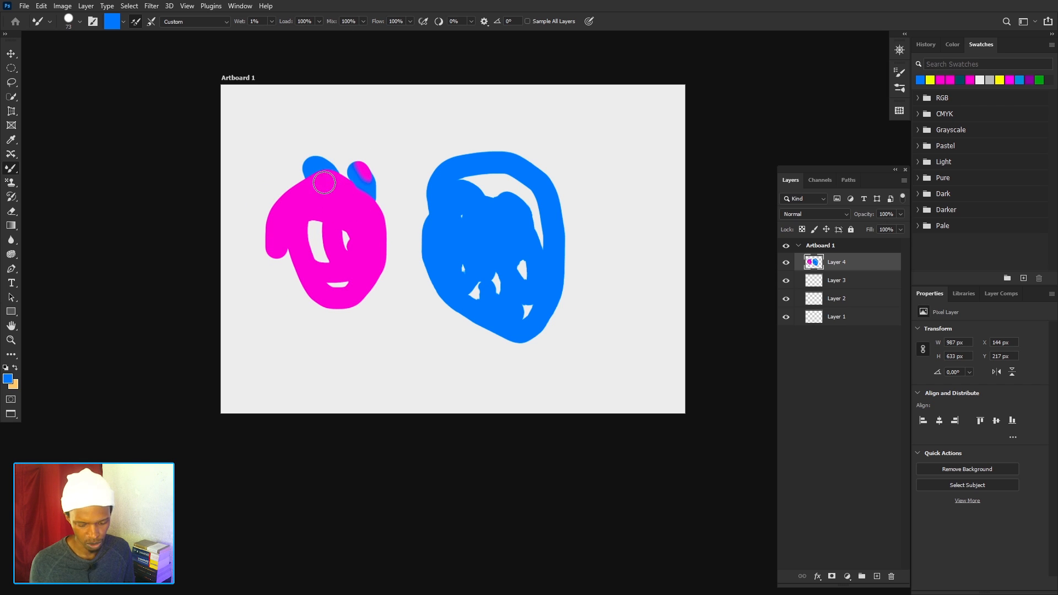
key("ctrl+z")
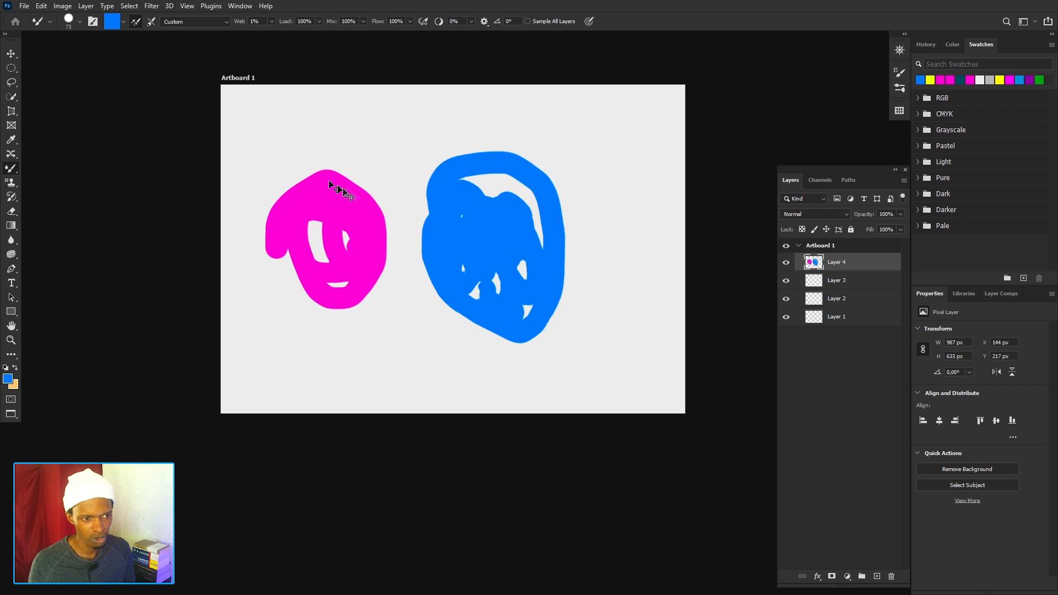
Clean the mixer brush and load it again with the blue foreground colour.
left_click(126, 22)
left_click(133, 45)
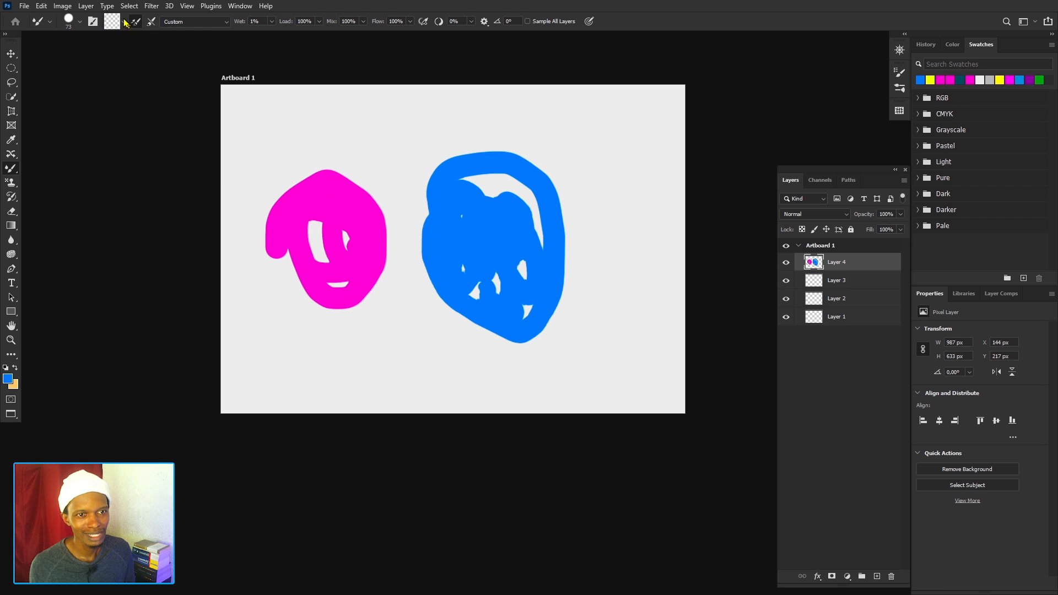
left_click(124, 22)
left_click(132, 34)
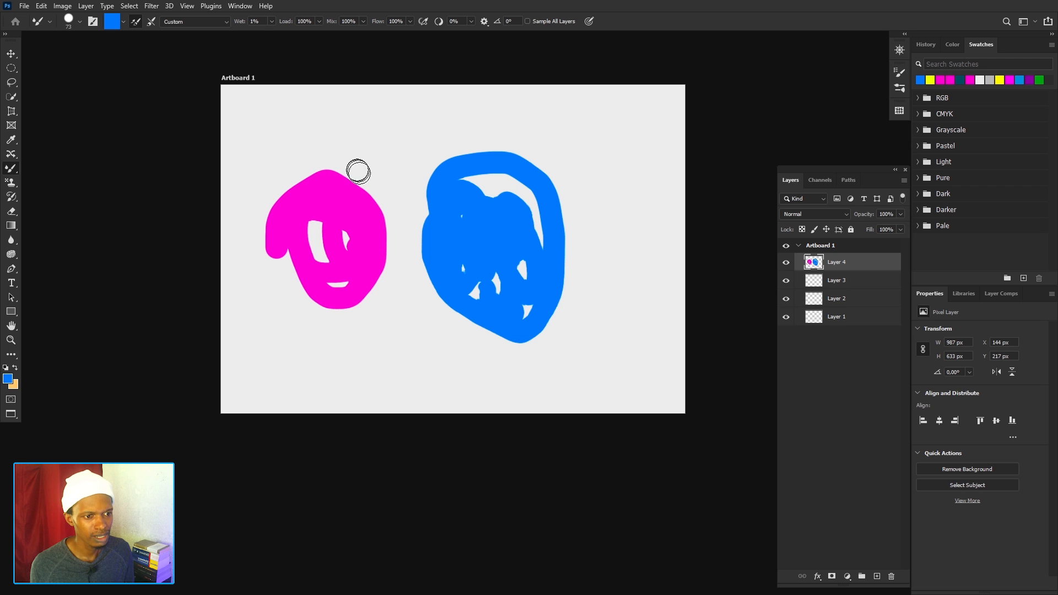
Set Wet to 11%, paint blue strokes along the magenta shape's upper edge, examine the blended edge up close, and undo the strokes.
left_click(270, 22)
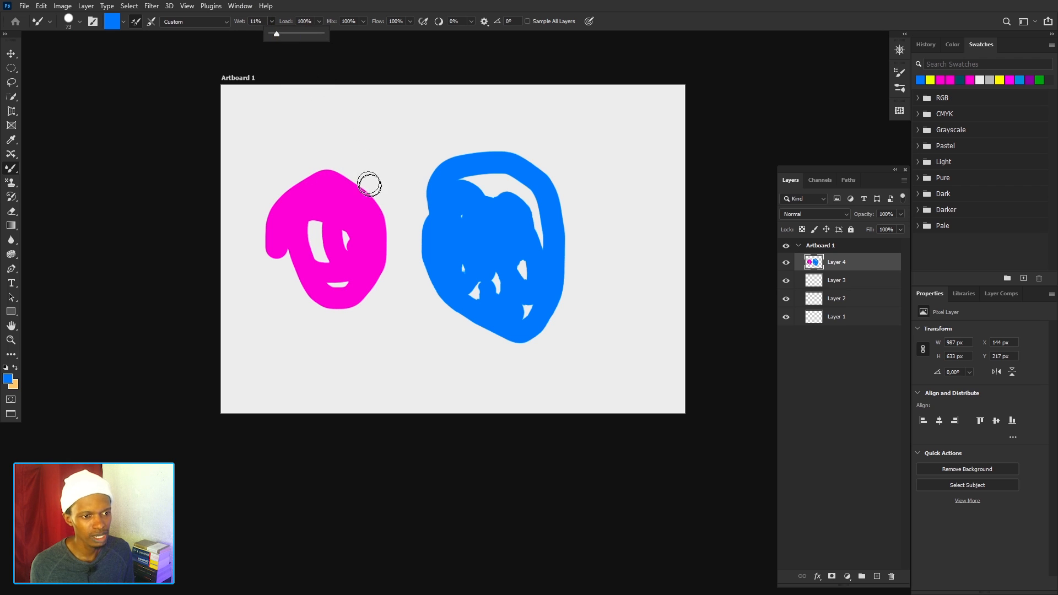
mouse_move(364, 170)
left_mouse_down()
mouse_move(367, 195)
mouse_move(346, 200)
mouse_move(328, 176)
mouse_move(346, 180)
mouse_move(338, 209)
left_mouse_up()
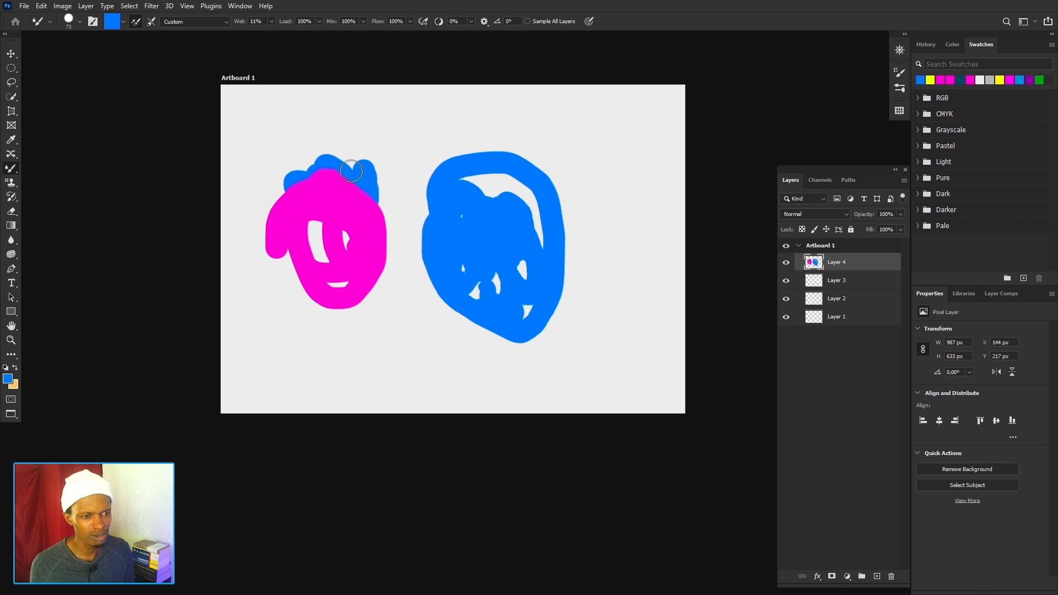
scroll(351, 170, "up", 1)
key("super")
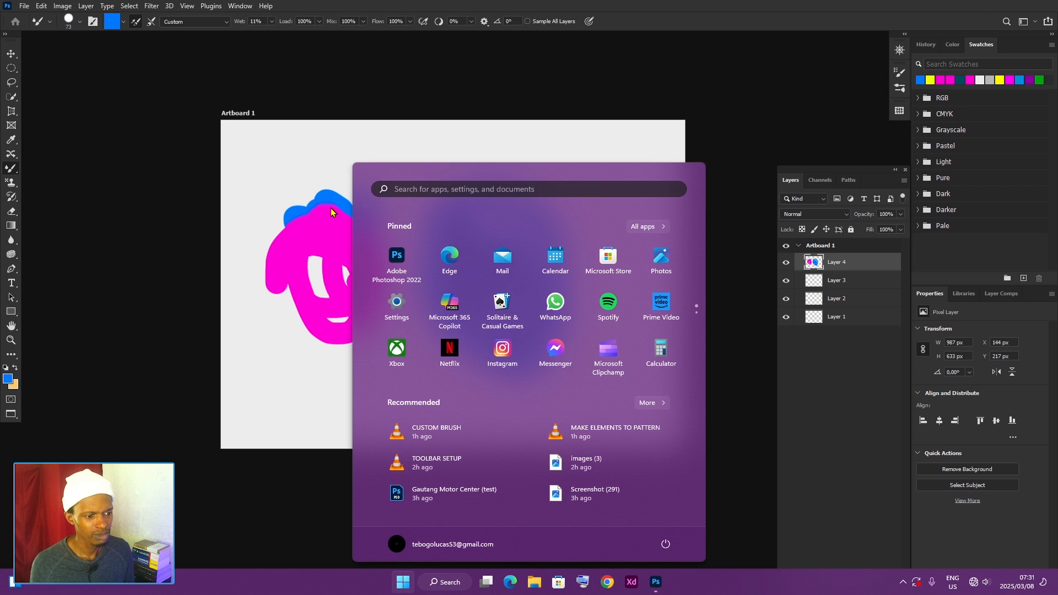
key("super")
scroll(335, 211, "up", 6)
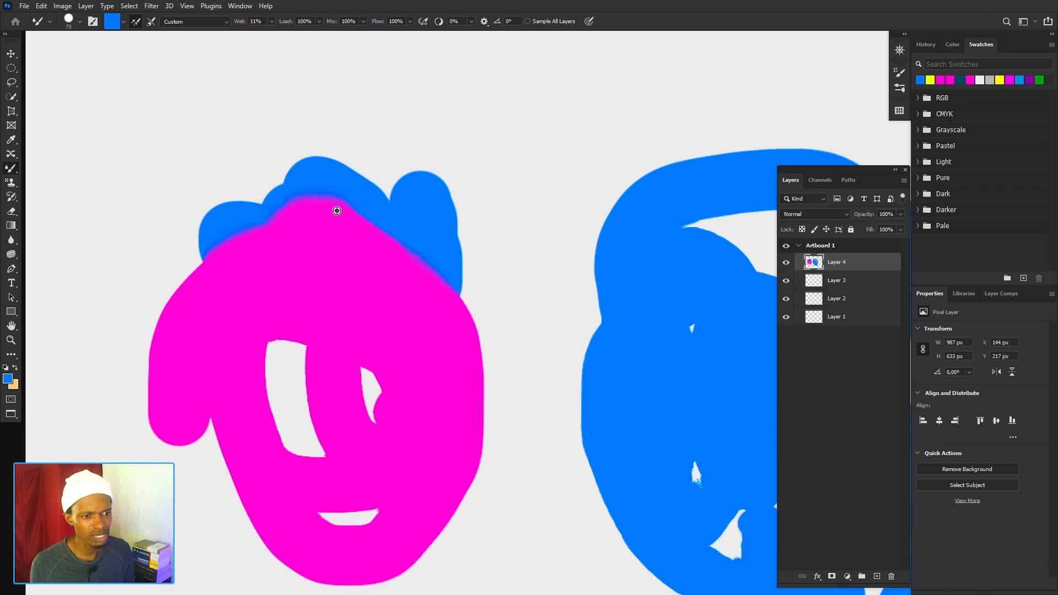
scroll(337, 211, "up", 2)
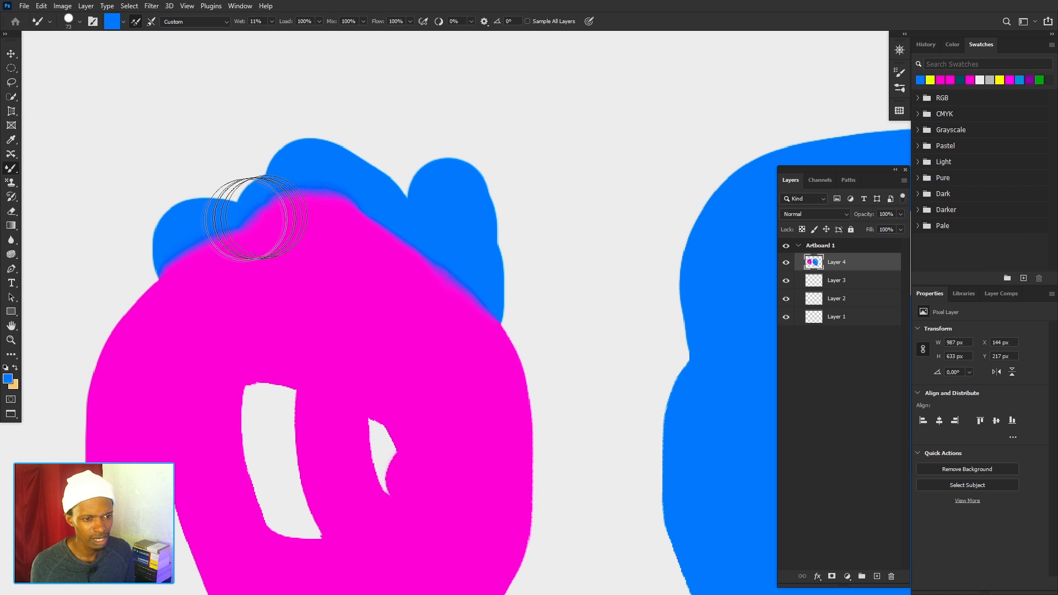
mouse_move(259, 217)
left_mouse_down()
mouse_move(187, 227)
mouse_move(384, 232)
mouse_move(304, 215)
mouse_move(412, 213)
mouse_move(313, 216)
mouse_move(344, 220)
left_mouse_up()
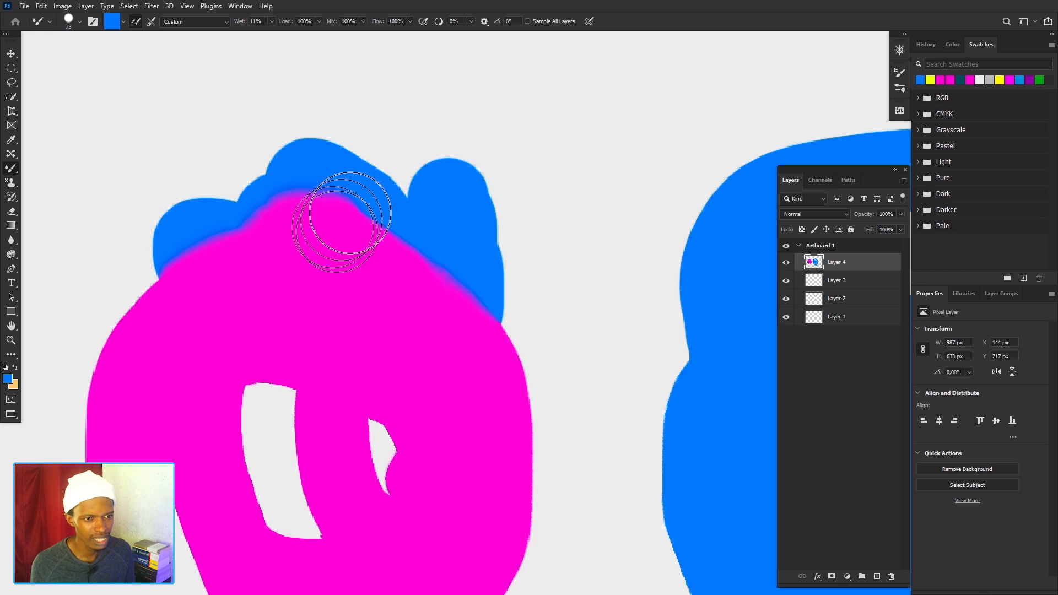
scroll(332, 207, "down", 1)
key("ctrl+z")
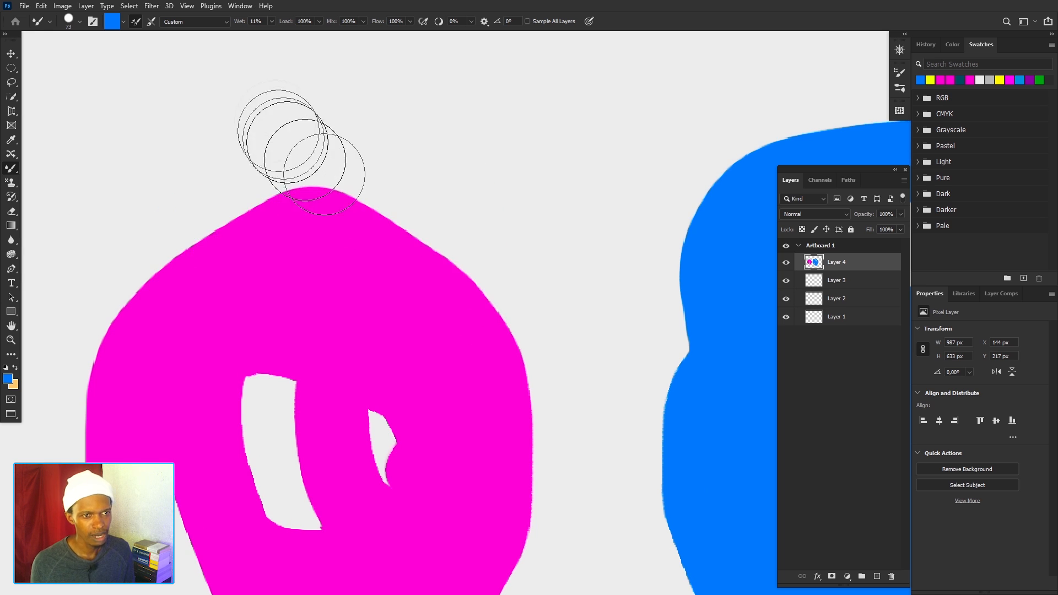
Set Wet to 1% and paint broad blue strokes around the upper edge of the magenta shape.
left_click(271, 22)
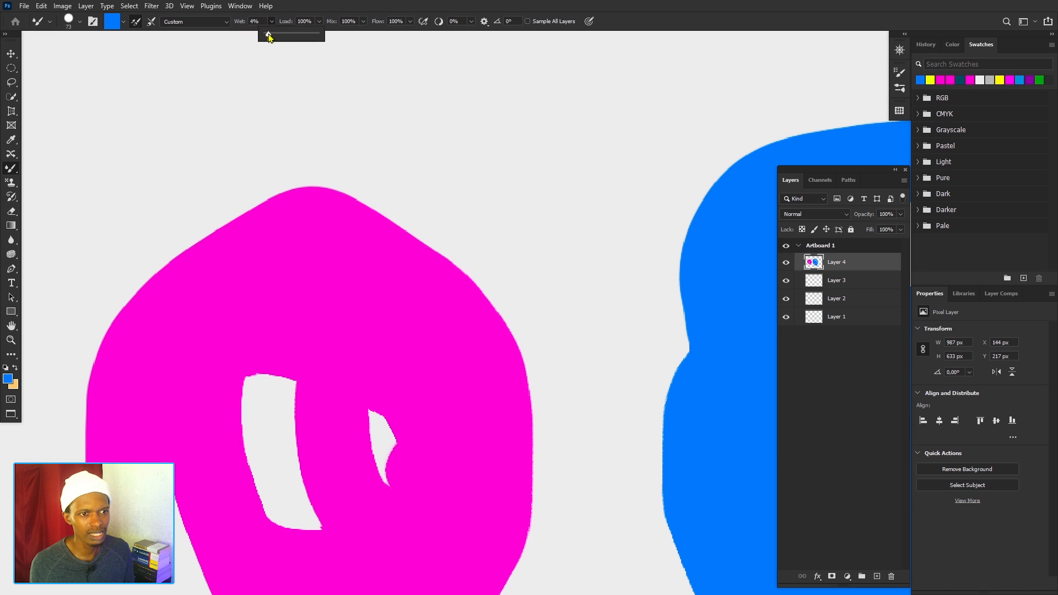
left_click_drag(268, 34, 265, 34)
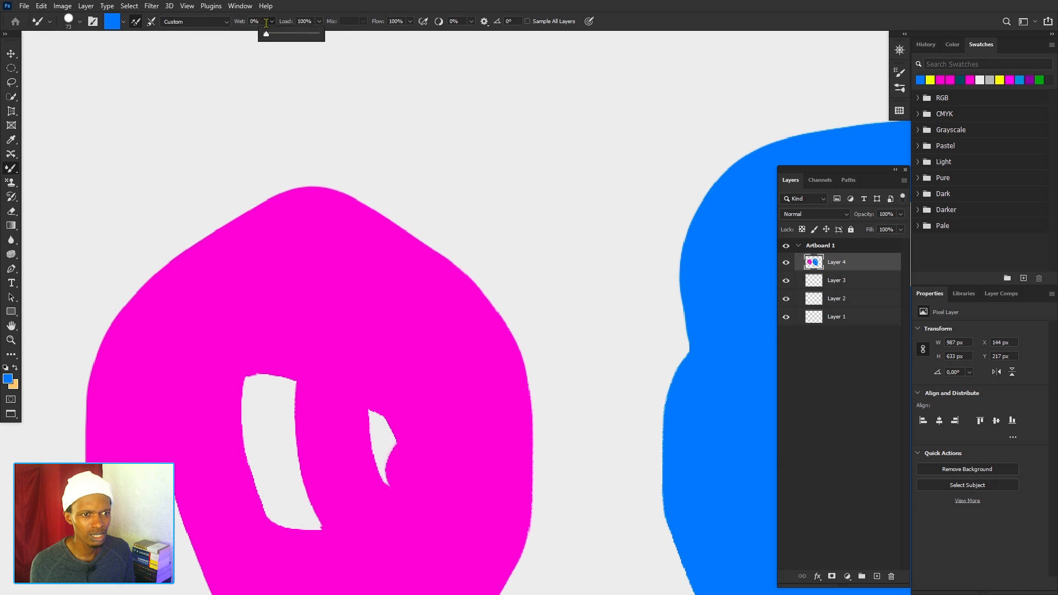
left_click(266, 22)
type("1")
key("Return")
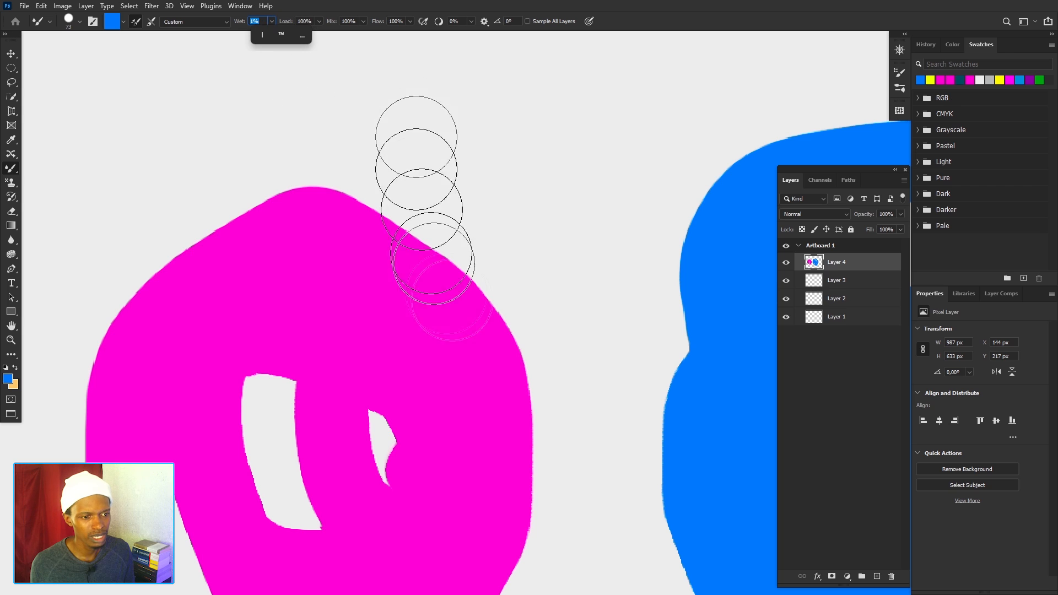
mouse_move(462, 253)
left_mouse_down()
mouse_move(463, 288)
mouse_move(373, 200)
mouse_move(389, 267)
mouse_move(305, 198)
mouse_move(189, 237)
mouse_move(331, 279)
mouse_move(507, 307)
mouse_move(335, 237)
mouse_move(170, 295)
mouse_move(272, 177)
mouse_move(377, 265)
mouse_move(485, 231)
left_mouse_up()
mouse_move(507, 312)
left_mouse_down()
mouse_move(390, 236)
mouse_move(246, 243)
mouse_move(473, 234)
left_mouse_up()
Raise Wet to 100% and smear swirling strokes through the blue and magenta paint to blend them.
left_click(272, 22)
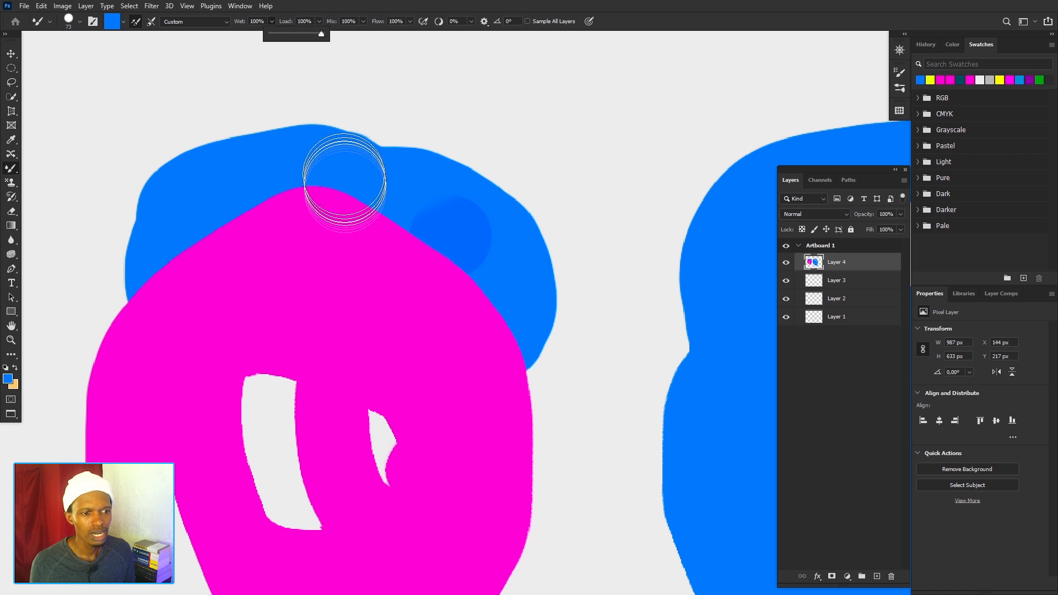
mouse_move(312, 198)
left_mouse_down()
mouse_move(361, 207)
mouse_move(414, 243)
mouse_move(457, 342)
left_mouse_up()
mouse_move(438, 275)
left_mouse_down()
mouse_move(307, 330)
mouse_move(355, 413)
mouse_move(307, 177)
mouse_move(484, 447)
mouse_move(460, 342)
mouse_move(390, 236)
mouse_move(217, 250)
mouse_move(165, 224)
mouse_move(253, 432)
mouse_move(330, 496)
mouse_move(359, 322)
left_mouse_up()
scroll(359, 321, "down", 10)
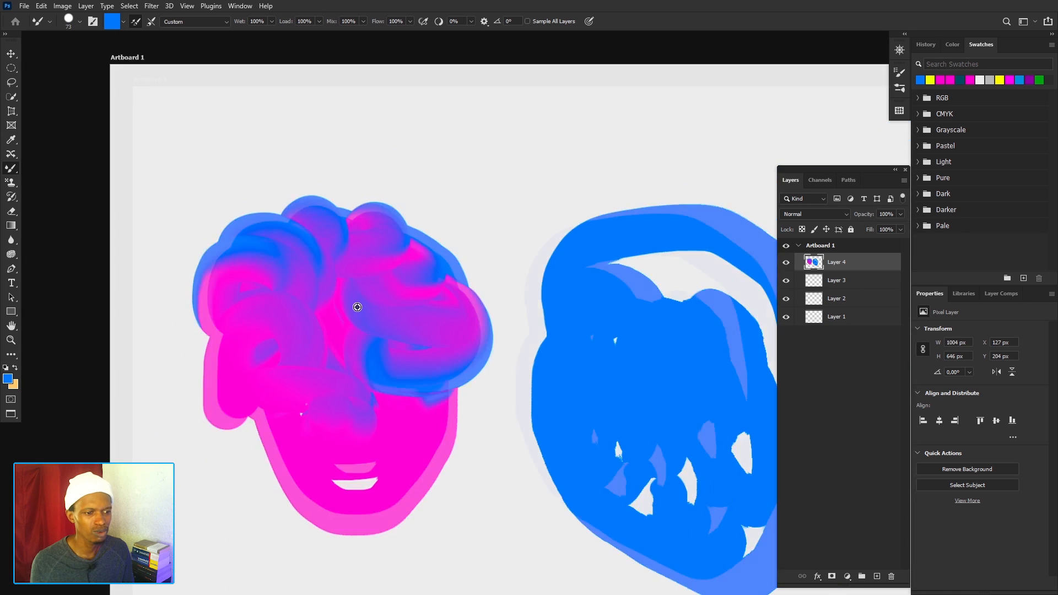
scroll(357, 273, "up", 2)
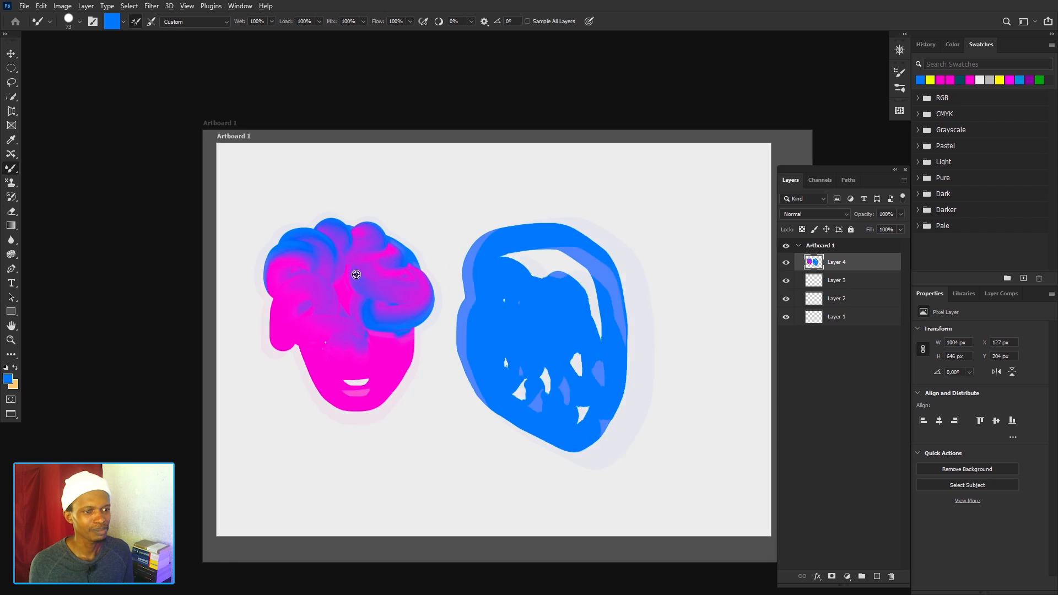
left_click_drag(489, 432, 439, 395)
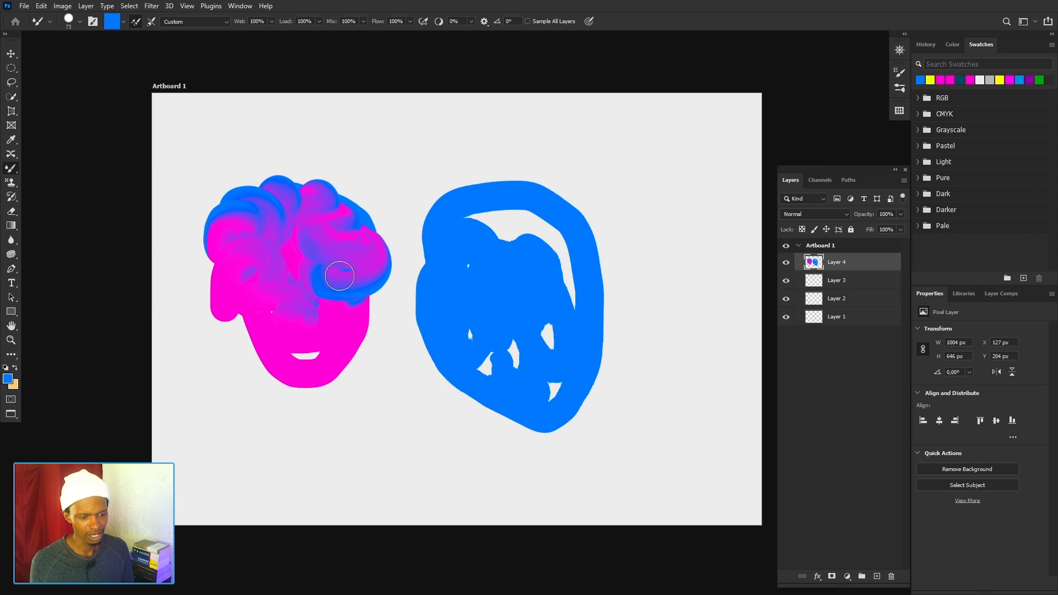
scroll(333, 284, "up", 4)
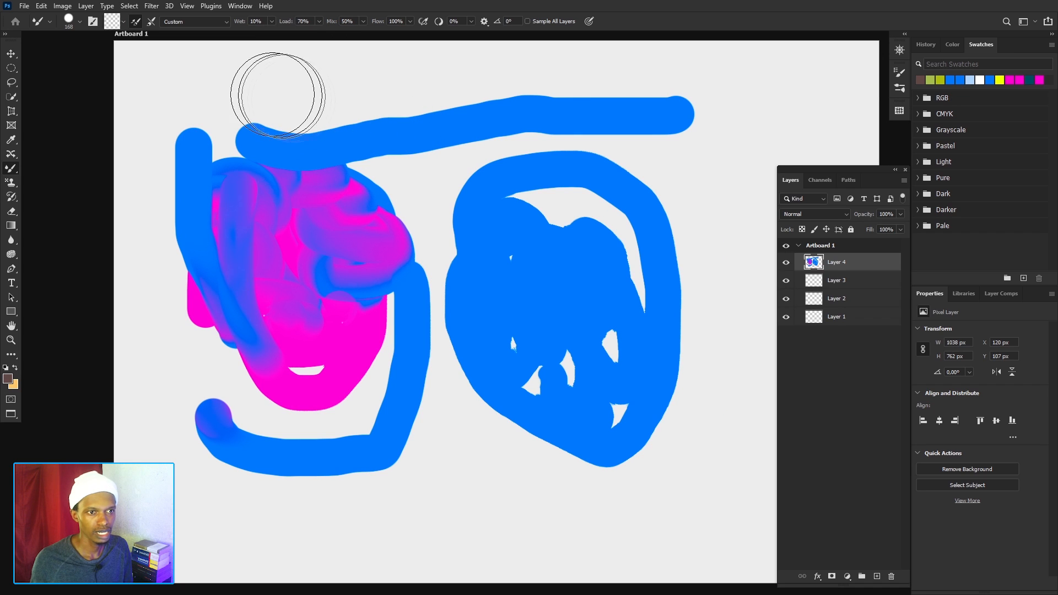
Apply the Dry, Heavy Load brush preset and check the brush's load and clean options.
left_click(223, 25)
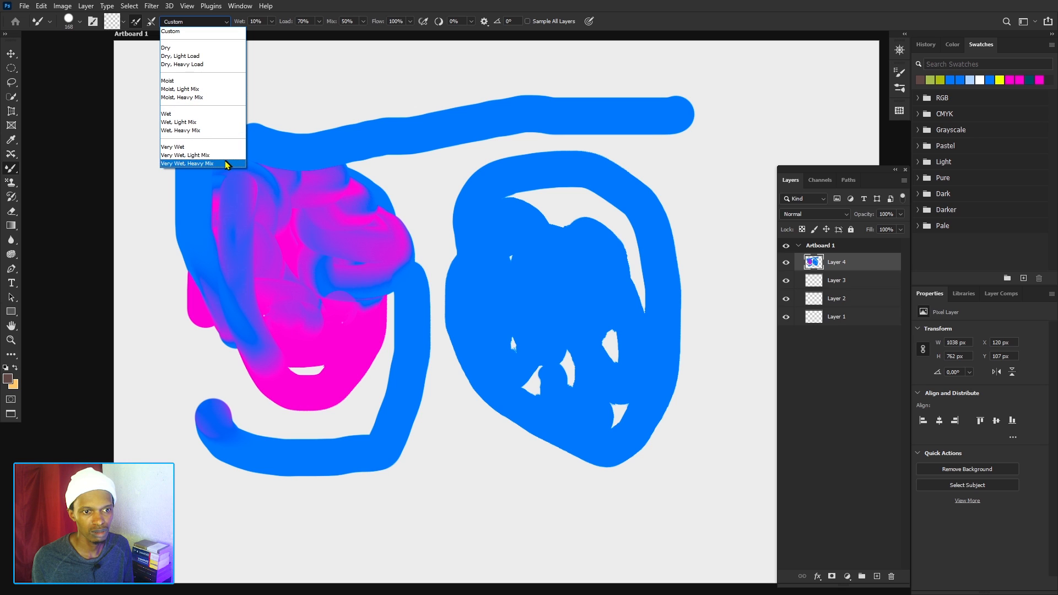
left_click(195, 65)
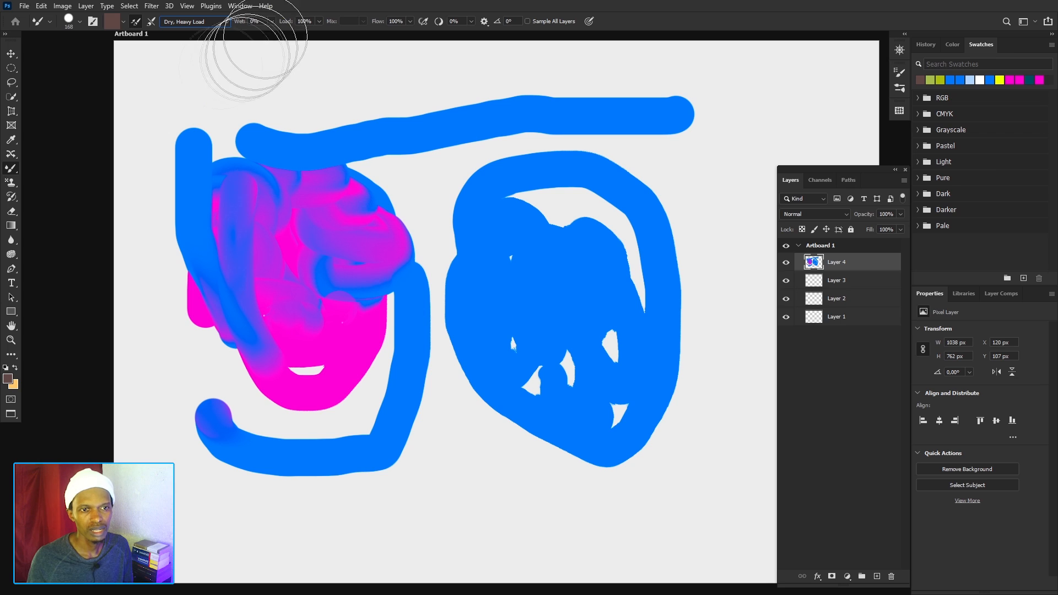
left_click(124, 23)
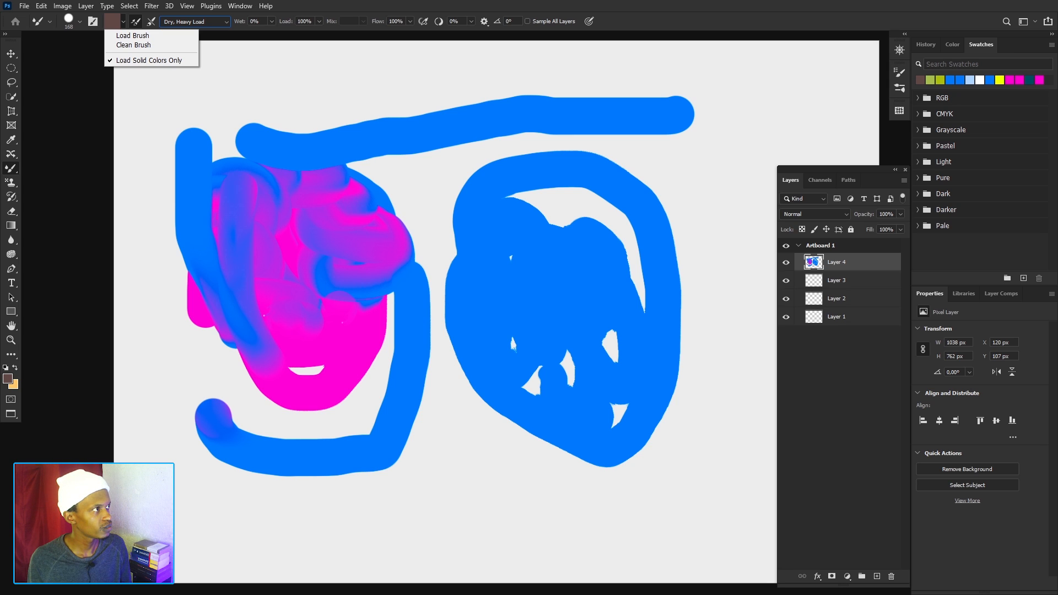
key("Escape")
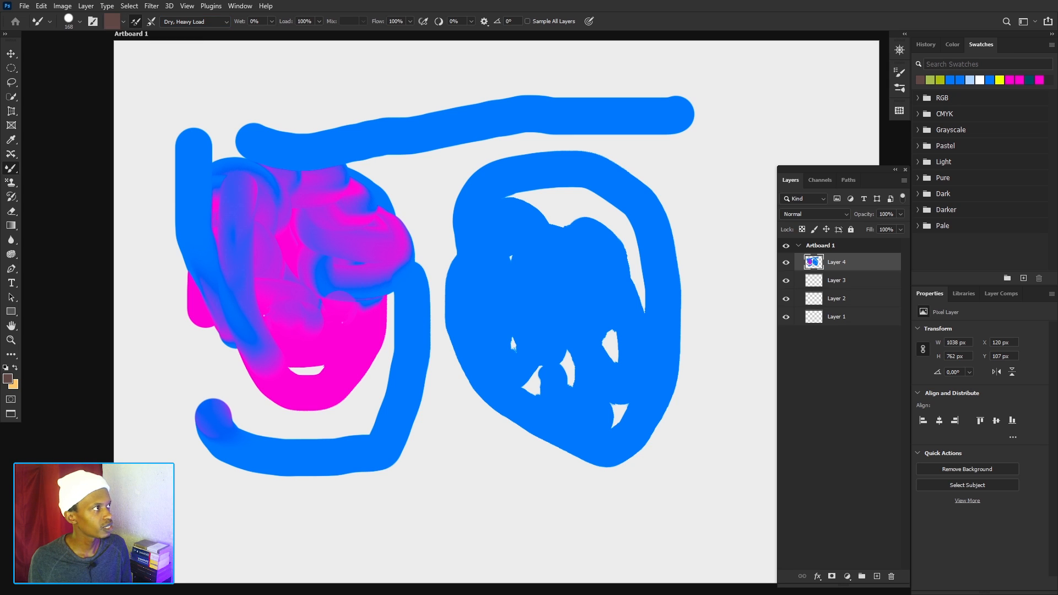
Place the watch photo on the artboard and scale it to about 59%, keeping it against the artboard's left edge.
left_click_drag(1057, 399, 523, 227)
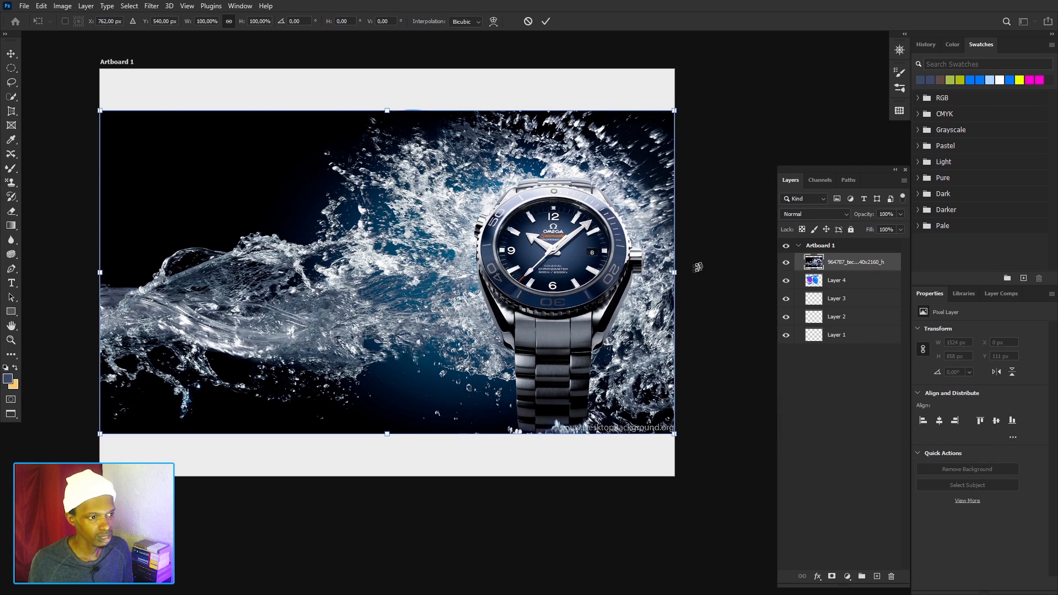
left_click_drag(677, 274, 439, 272)
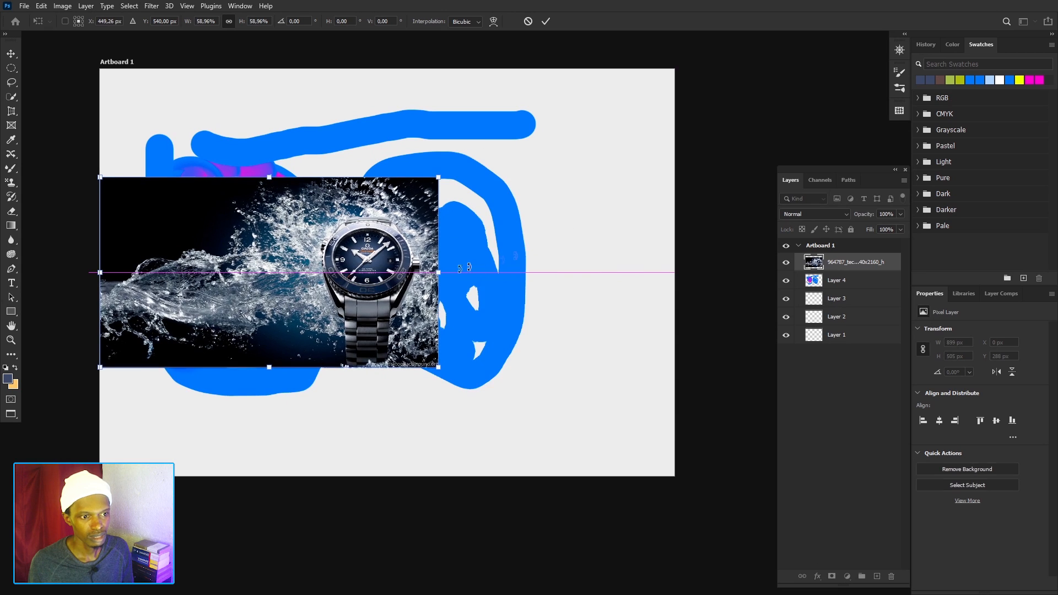
left_click(546, 22)
Remove Layer 4 with the old paint and paint a wavy dark blue stroke down the empty area beside the photo.
left_click_drag(579, 188, 570, 193)
mouse_move(590, 111)
left_mouse_down()
mouse_move(616, 220)
mouse_move(619, 394)
left_mouse_up()
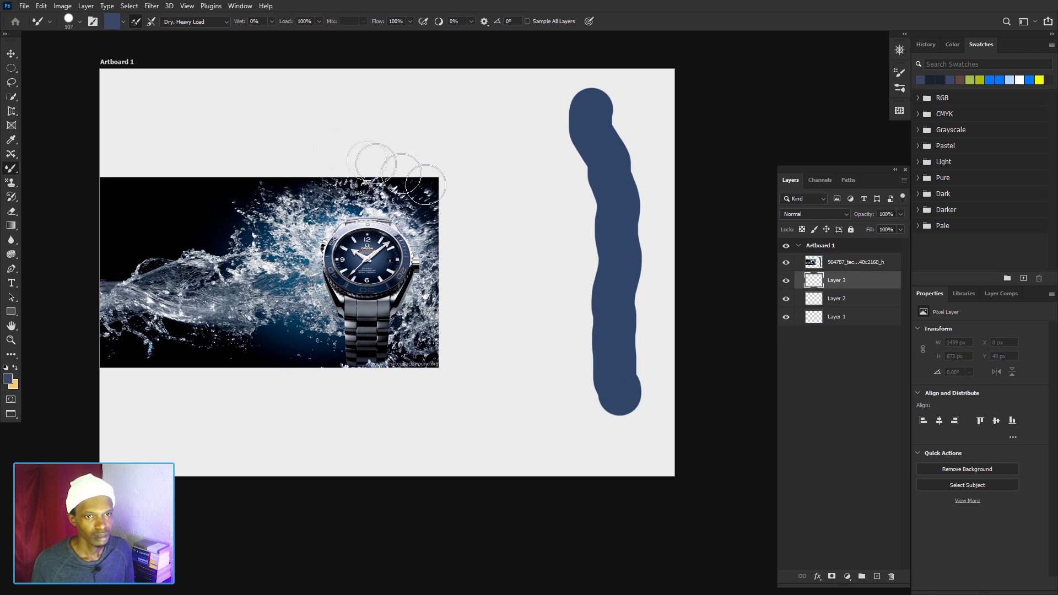
Turn off Load Solid Colors Only and load the brush, sized 197 px, with the watch face sampled from the photo layer.
left_click(124, 23)
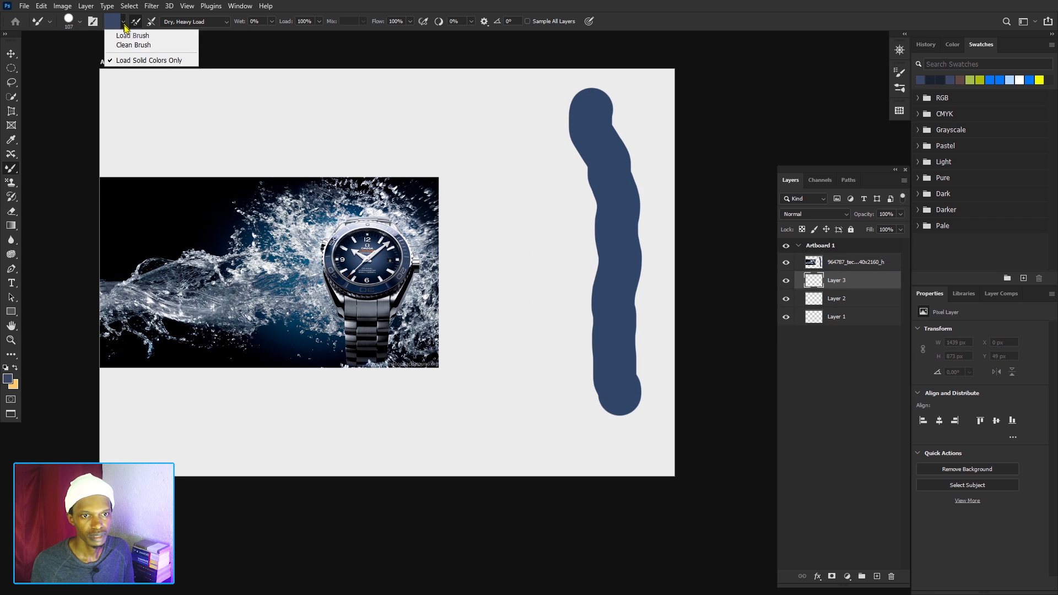
left_click(172, 62)
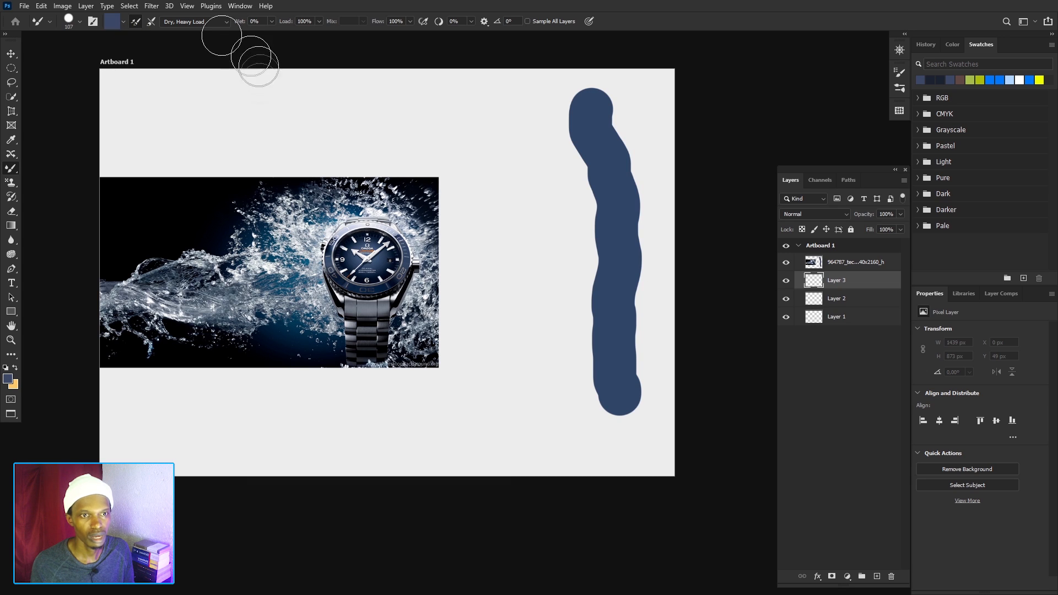
left_click(829, 263)
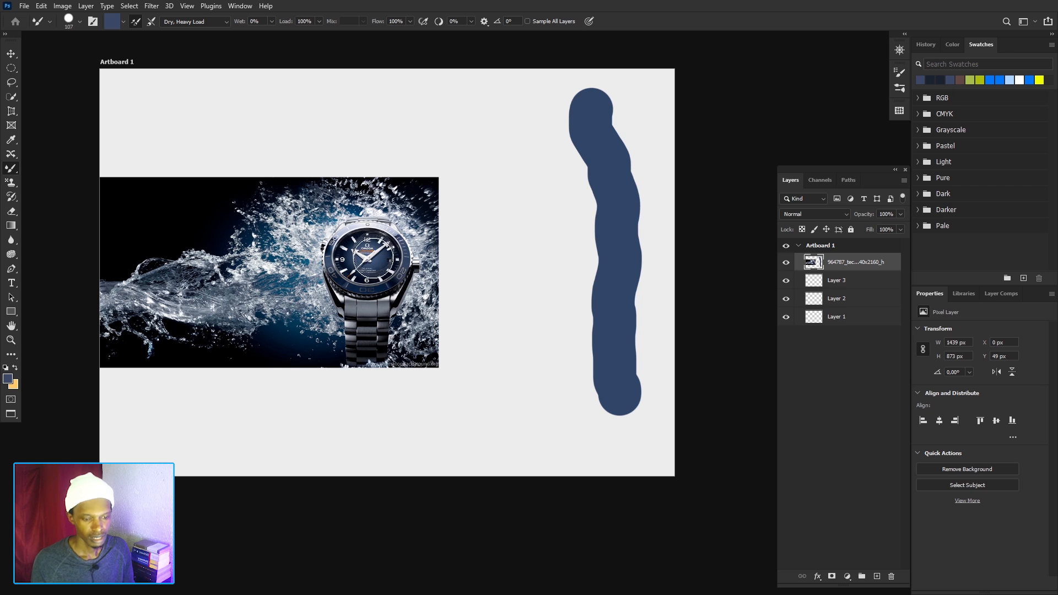
left_click_drag(374, 268, 390, 268)
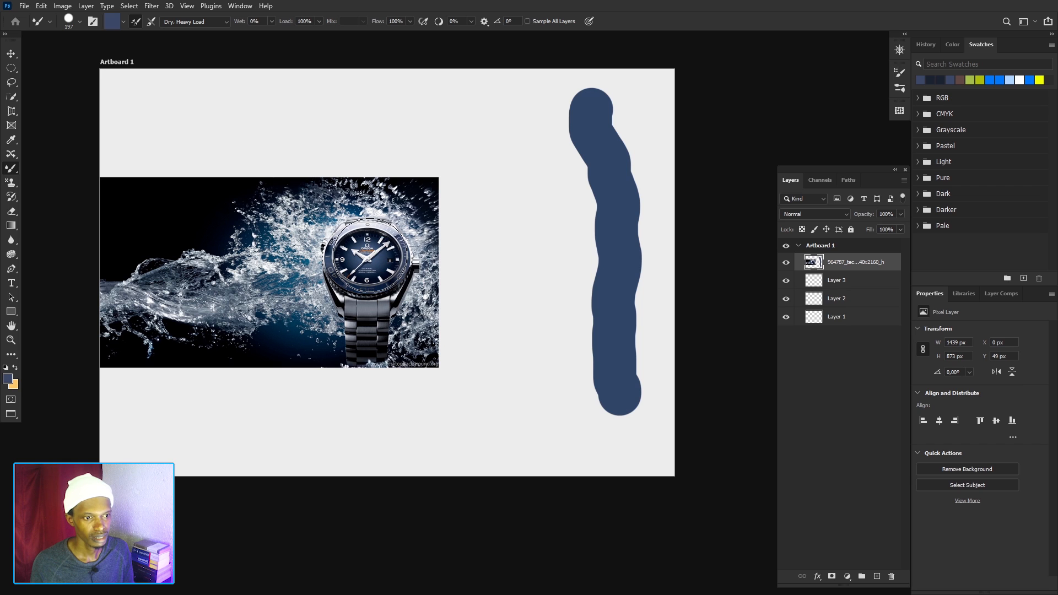
left_click(367, 259, "alt")
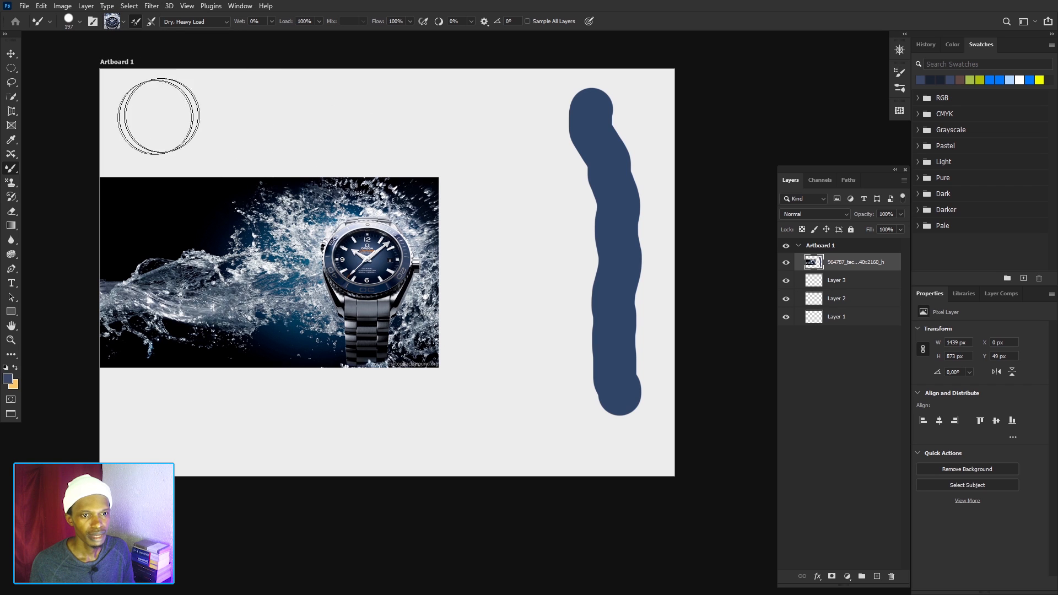
Stamp a watch face above the photo and paint a long winding stroke of repeated watch faces across the artboard.
left_click(150, 118)
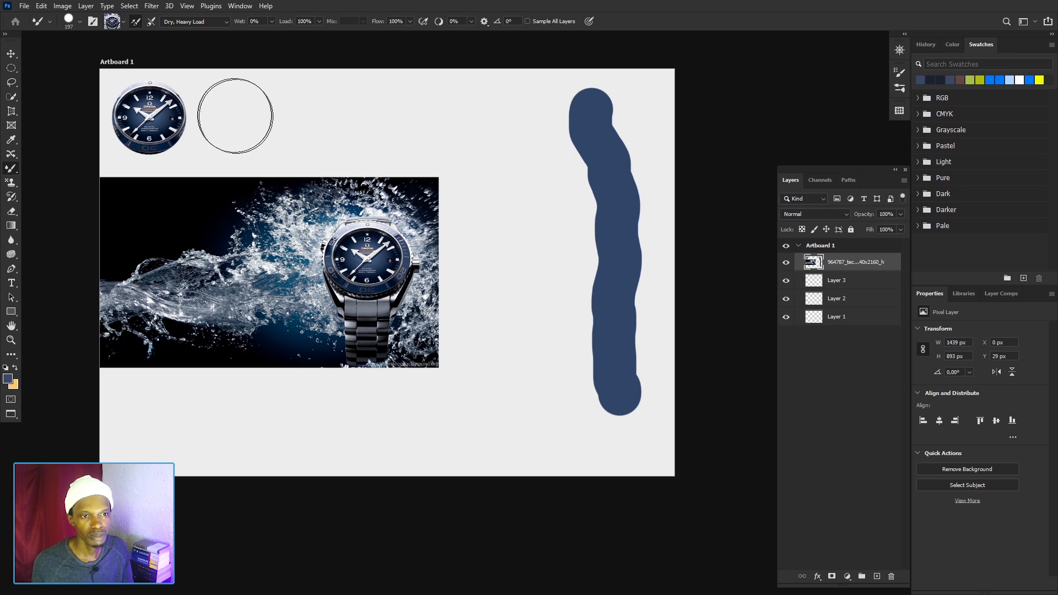
mouse_move(232, 115)
left_mouse_down()
mouse_move(333, 128)
mouse_move(388, 116)
mouse_move(476, 132)
mouse_move(485, 161)
mouse_move(519, 179)
mouse_move(510, 253)
mouse_move(538, 318)
mouse_move(544, 383)
mouse_move(507, 396)
mouse_move(433, 376)
mouse_move(420, 346)
mouse_move(427, 290)
mouse_move(522, 232)
mouse_move(547, 195)
mouse_move(553, 149)
mouse_move(535, 120)
mouse_move(411, 93)
mouse_move(377, 167)
mouse_move(302, 173)
mouse_move(244, 139)
mouse_move(211, 179)
mouse_move(230, 266)
mouse_move(229, 356)
mouse_move(284, 411)
mouse_move(242, 428)
mouse_move(182, 421)
left_mouse_up()
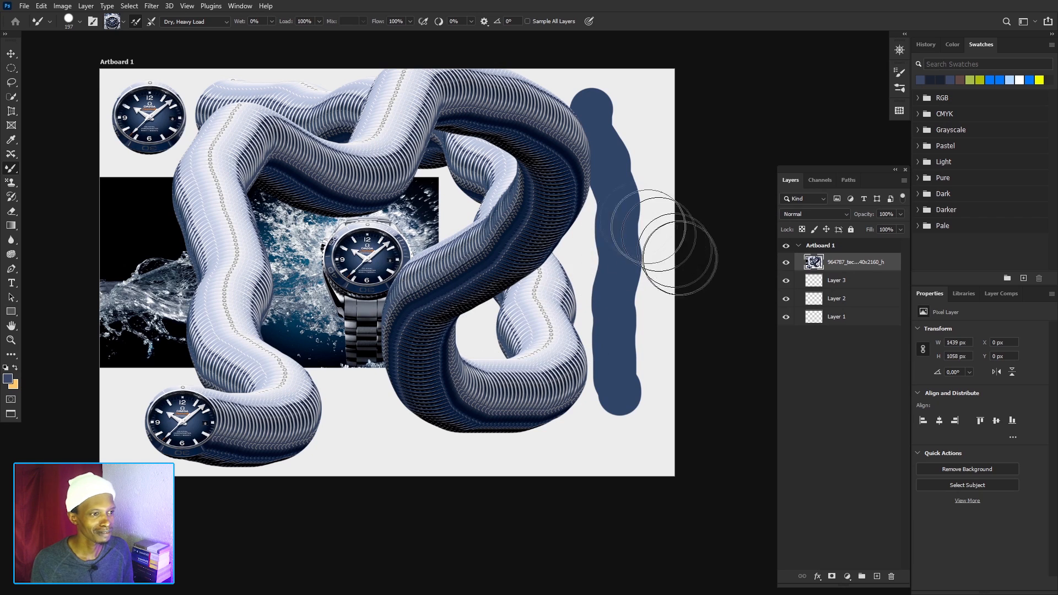
Apply the Wet, Heavy Mix preset and smear a long stroke through the dark blue line and the watch pattern.
left_click(226, 22)
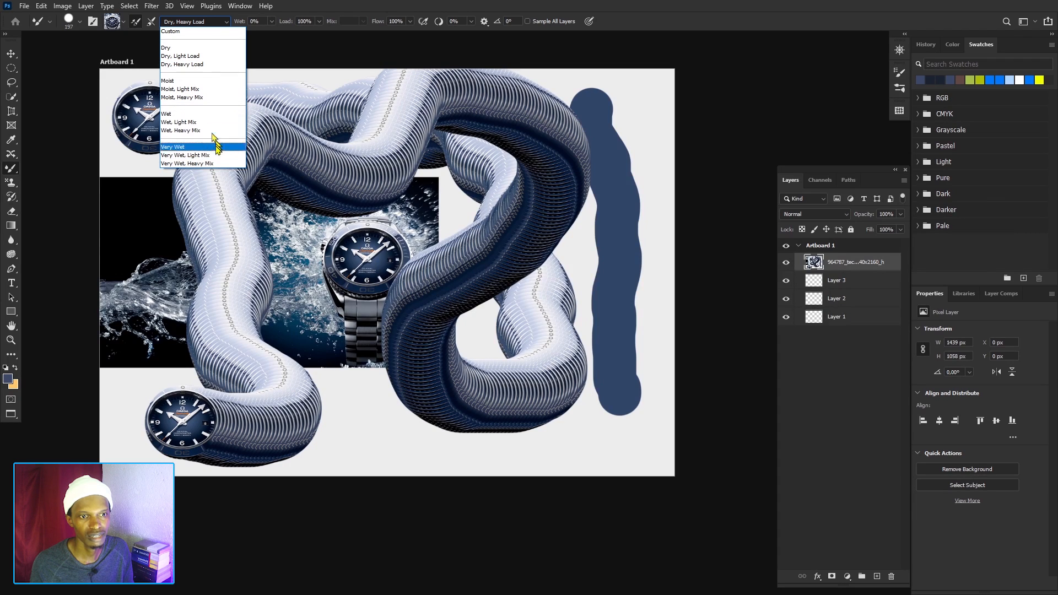
left_click(196, 130)
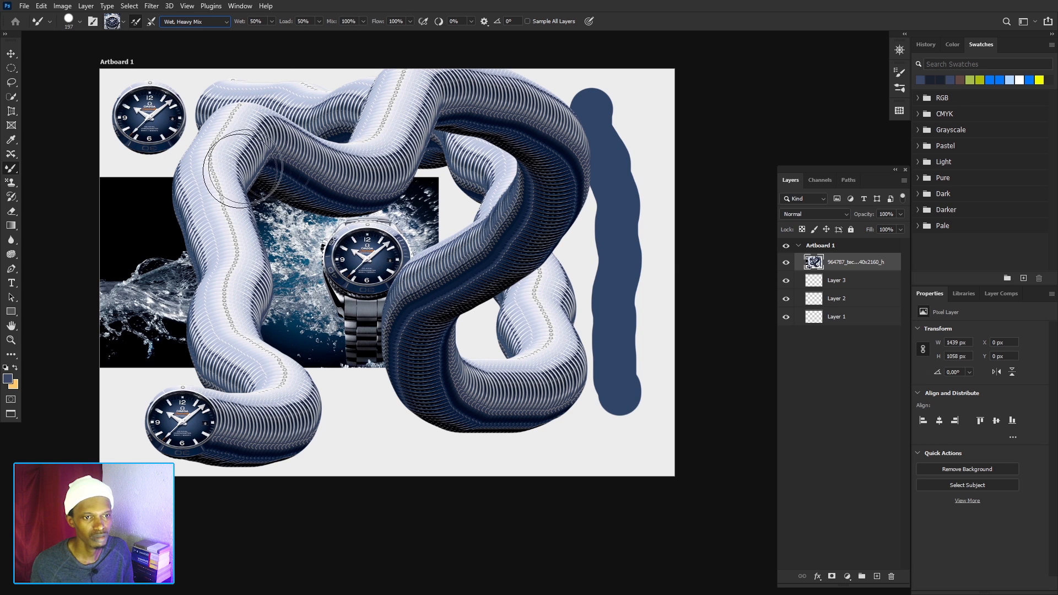
mouse_move(611, 105)
left_mouse_down()
mouse_move(621, 150)
mouse_move(609, 299)
mouse_move(623, 347)
mouse_move(619, 402)
mouse_move(510, 438)
mouse_move(449, 395)
mouse_move(461, 333)
mouse_move(491, 270)
mouse_move(441, 183)
mouse_move(404, 188)
mouse_move(421, 247)
left_mouse_up()
Apply the Very Wet, Light Mix preset and smear a looping stroke through the watch pattern over the photo.
left_click(212, 22)
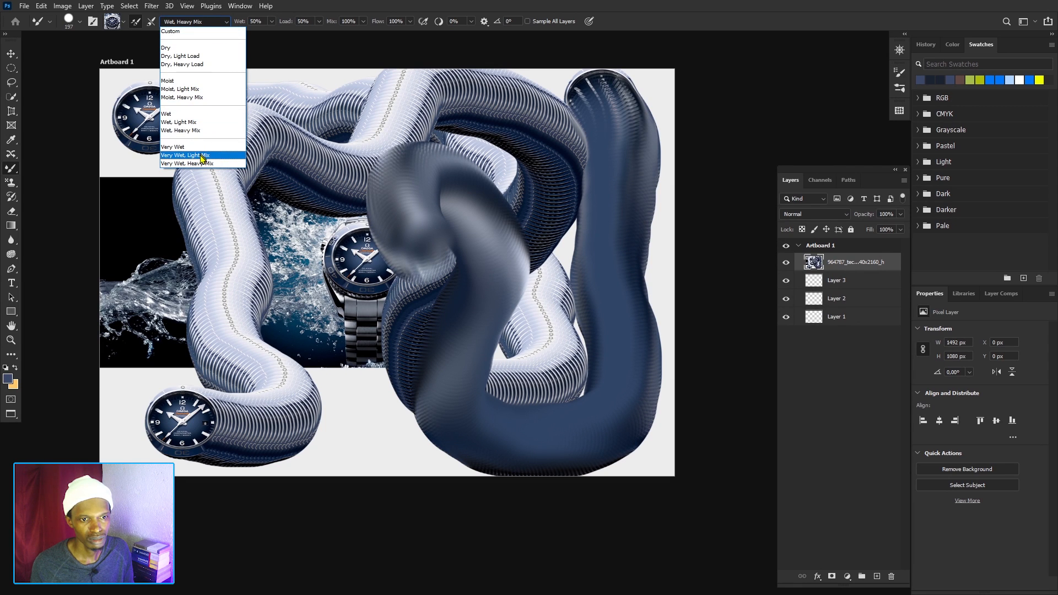
left_click(202, 156)
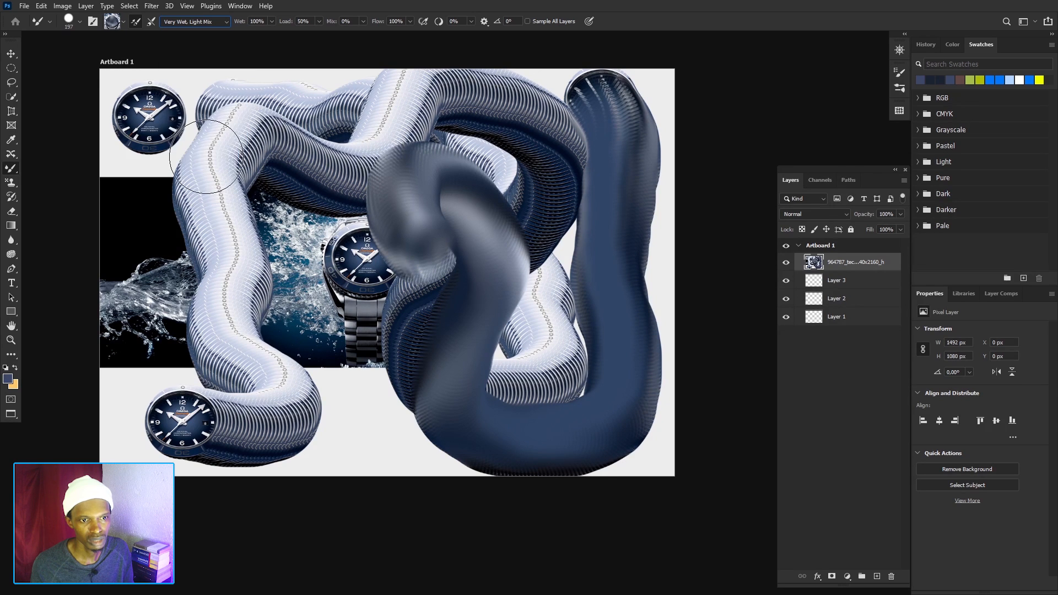
mouse_move(216, 112)
left_mouse_down()
mouse_move(287, 129)
mouse_move(304, 165)
mouse_move(216, 259)
mouse_move(249, 311)
mouse_move(287, 259)
mouse_move(303, 206)
mouse_move(474, 270)
mouse_move(359, 179)
mouse_move(357, 158)
mouse_move(259, 129)
left_mouse_up()
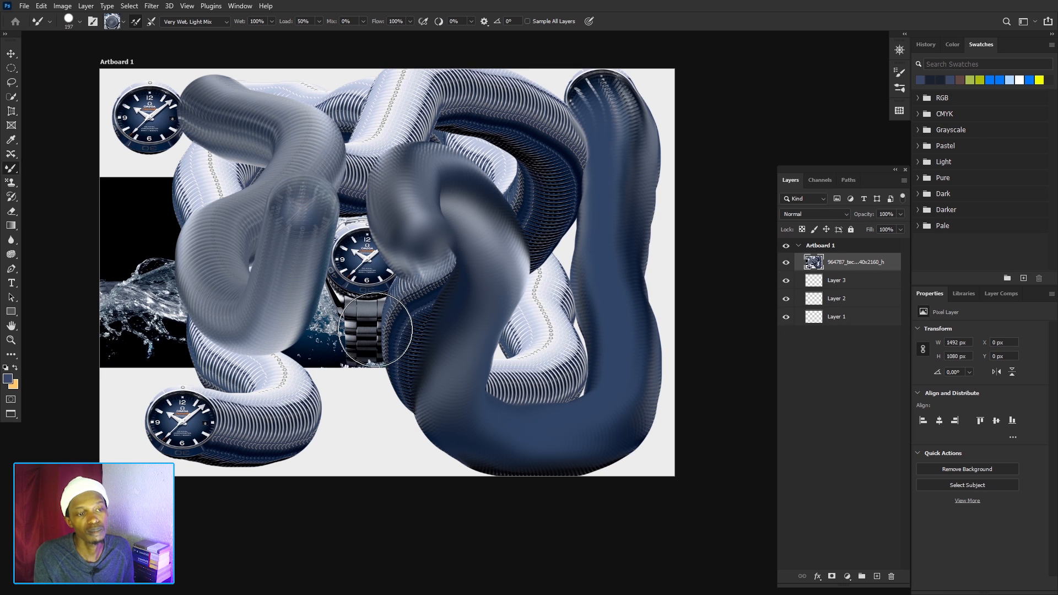
Apply the Dry preset and paint a large looping stroke of the loaded watch face over the existing paint.
left_click(219, 22)
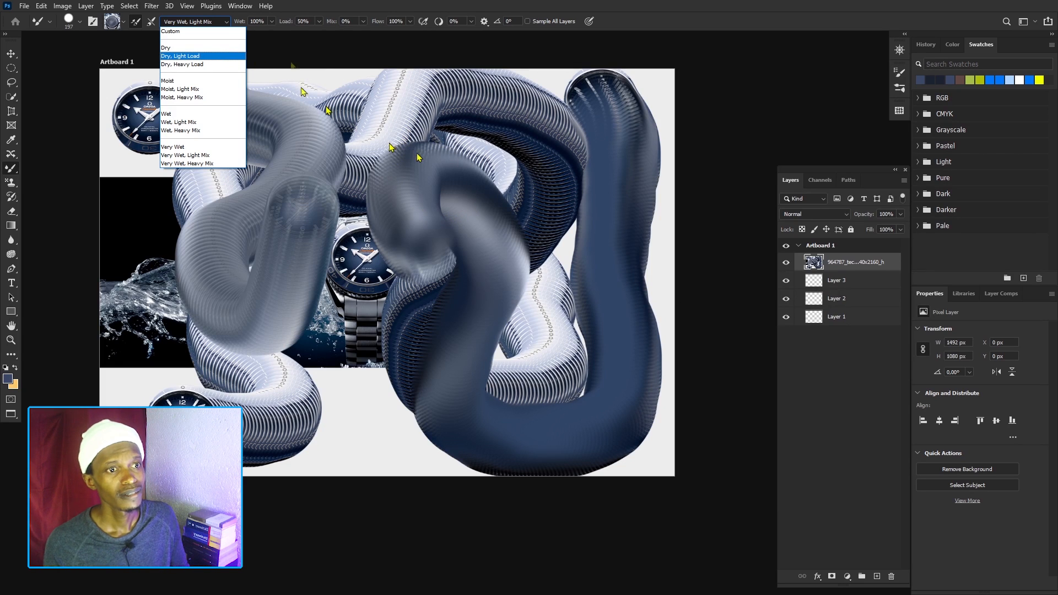
left_click(212, 48)
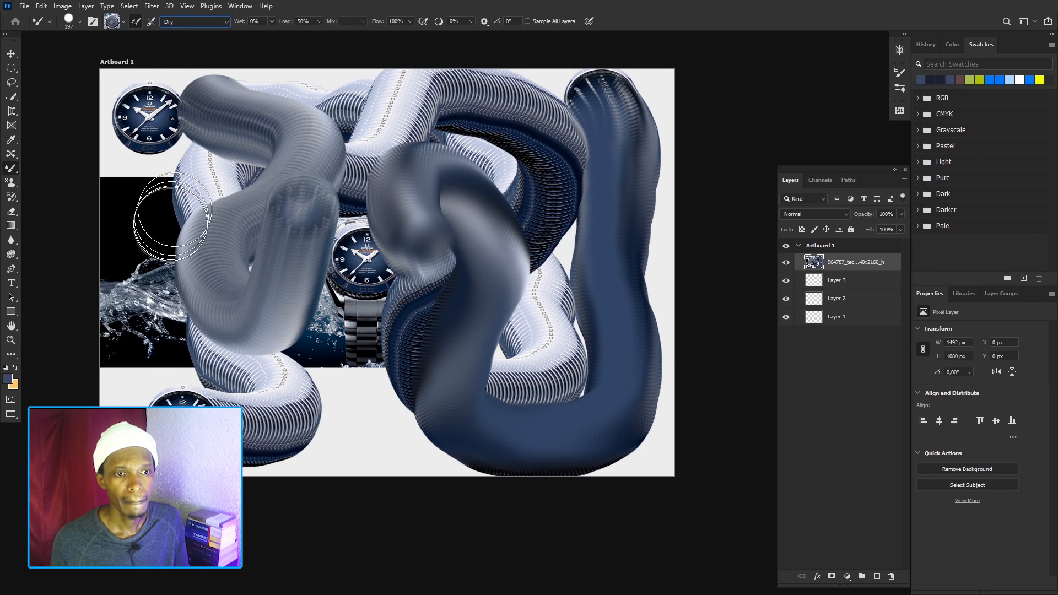
mouse_move(147, 207)
left_mouse_down()
mouse_move(151, 271)
mouse_move(175, 329)
mouse_move(208, 359)
mouse_move(284, 388)
mouse_move(422, 379)
mouse_move(501, 343)
mouse_move(552, 286)
mouse_move(562, 211)
mouse_move(491, 121)
mouse_move(355, 112)
mouse_move(331, 173)
mouse_move(342, 201)
mouse_move(423, 234)
mouse_move(443, 193)
mouse_move(504, 140)
mouse_move(569, 146)
mouse_move(582, 231)
mouse_move(541, 289)
mouse_move(491, 292)
mouse_move(448, 259)
left_mouse_up()
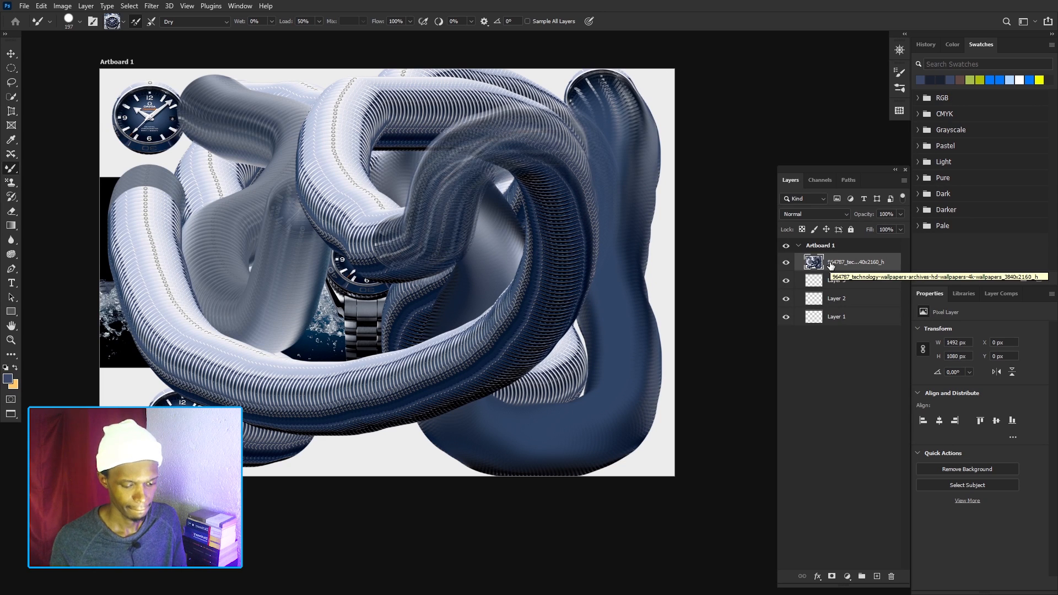
Delete the painted watch photo layer and place a new image on the empty artboard.
key("Delete")
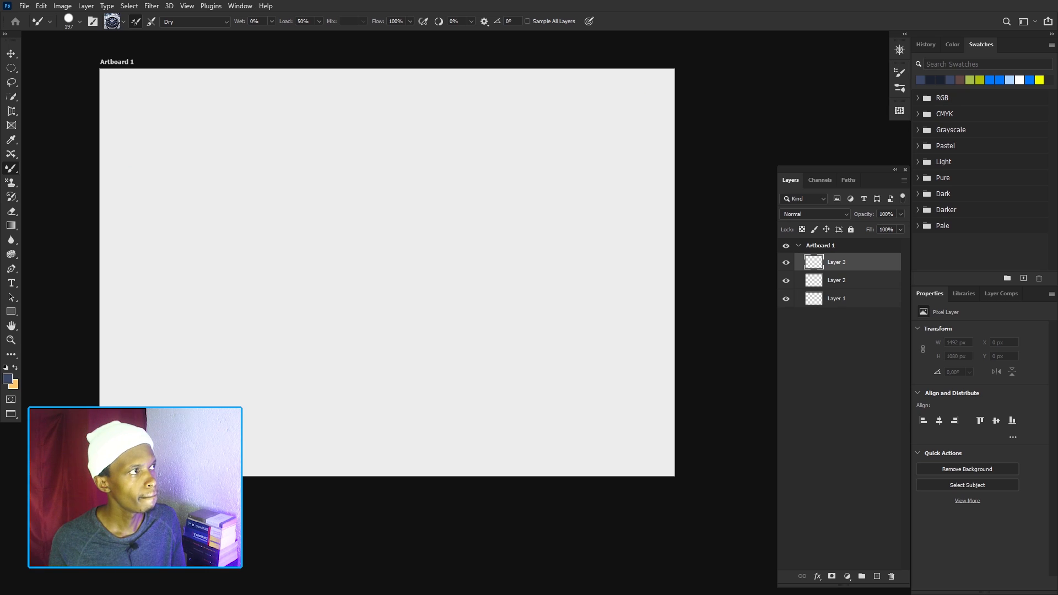
left_click_drag(1056, 325, 403, 236)
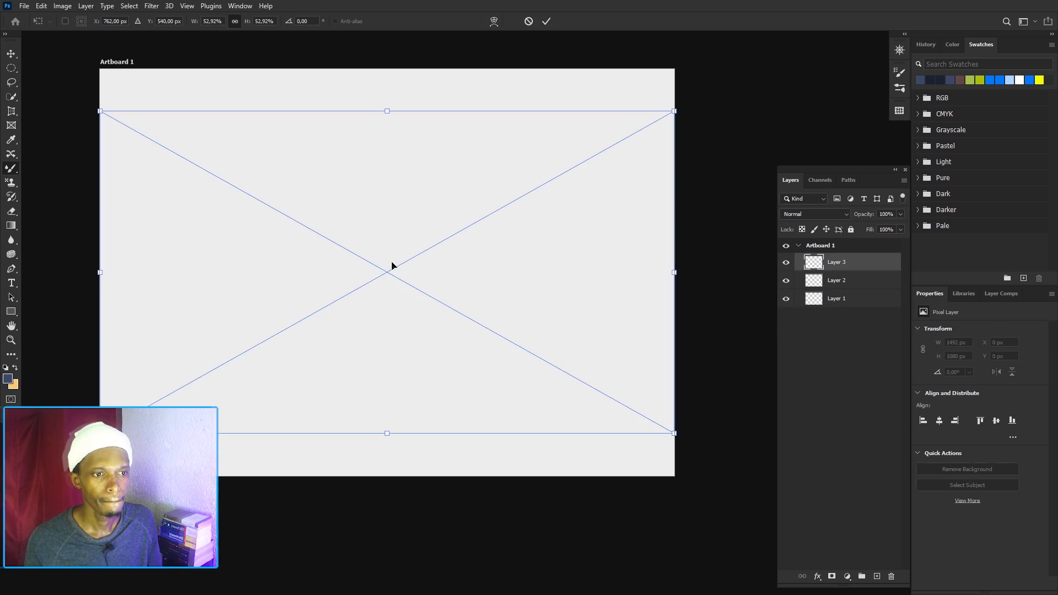